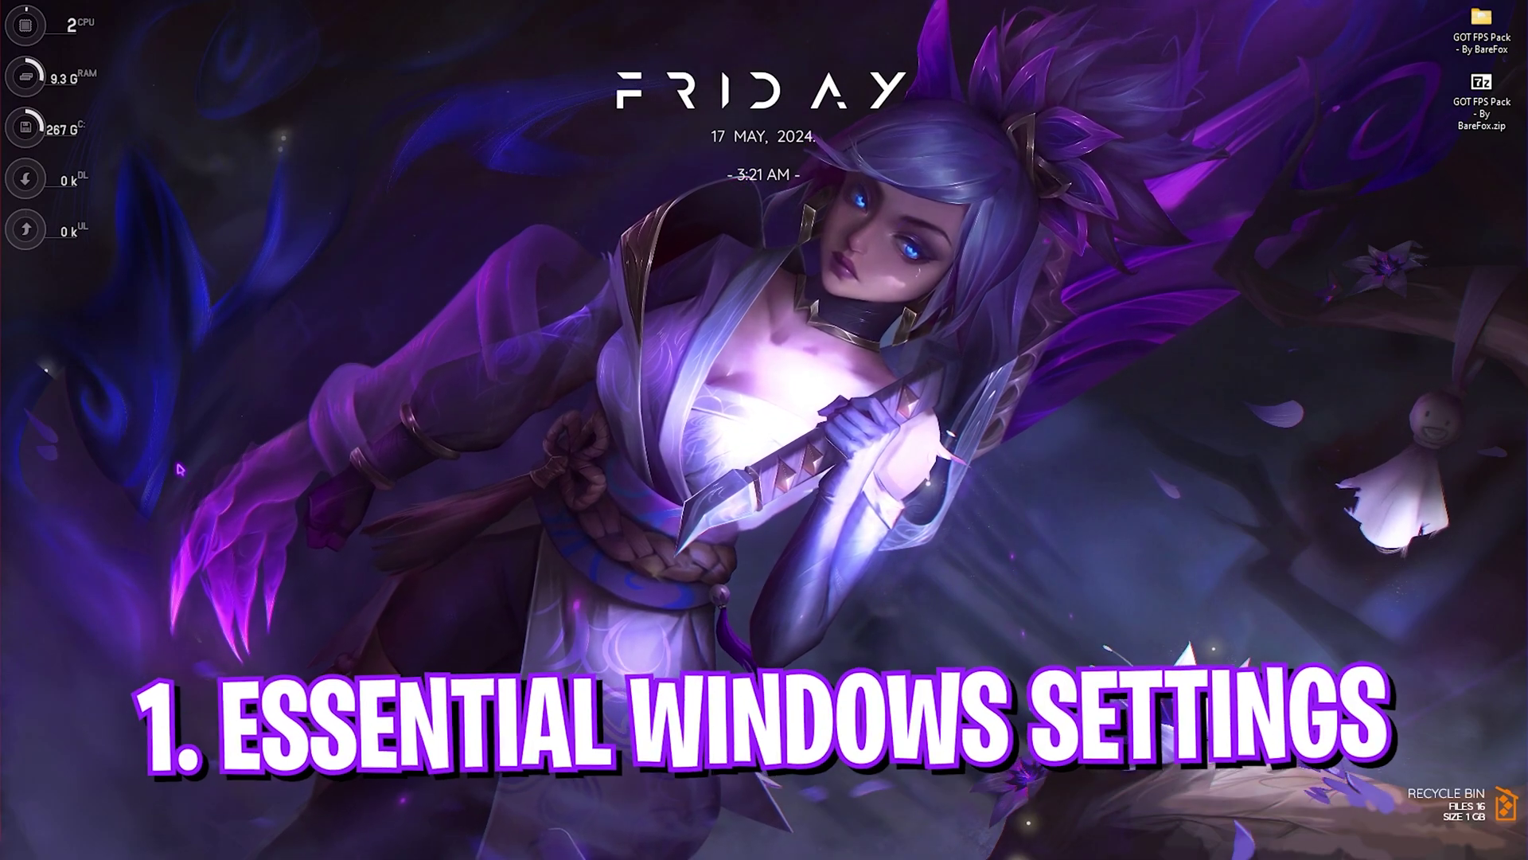
# Step: Open the Windows Start menu from the desktop
pyautogui.press('super')
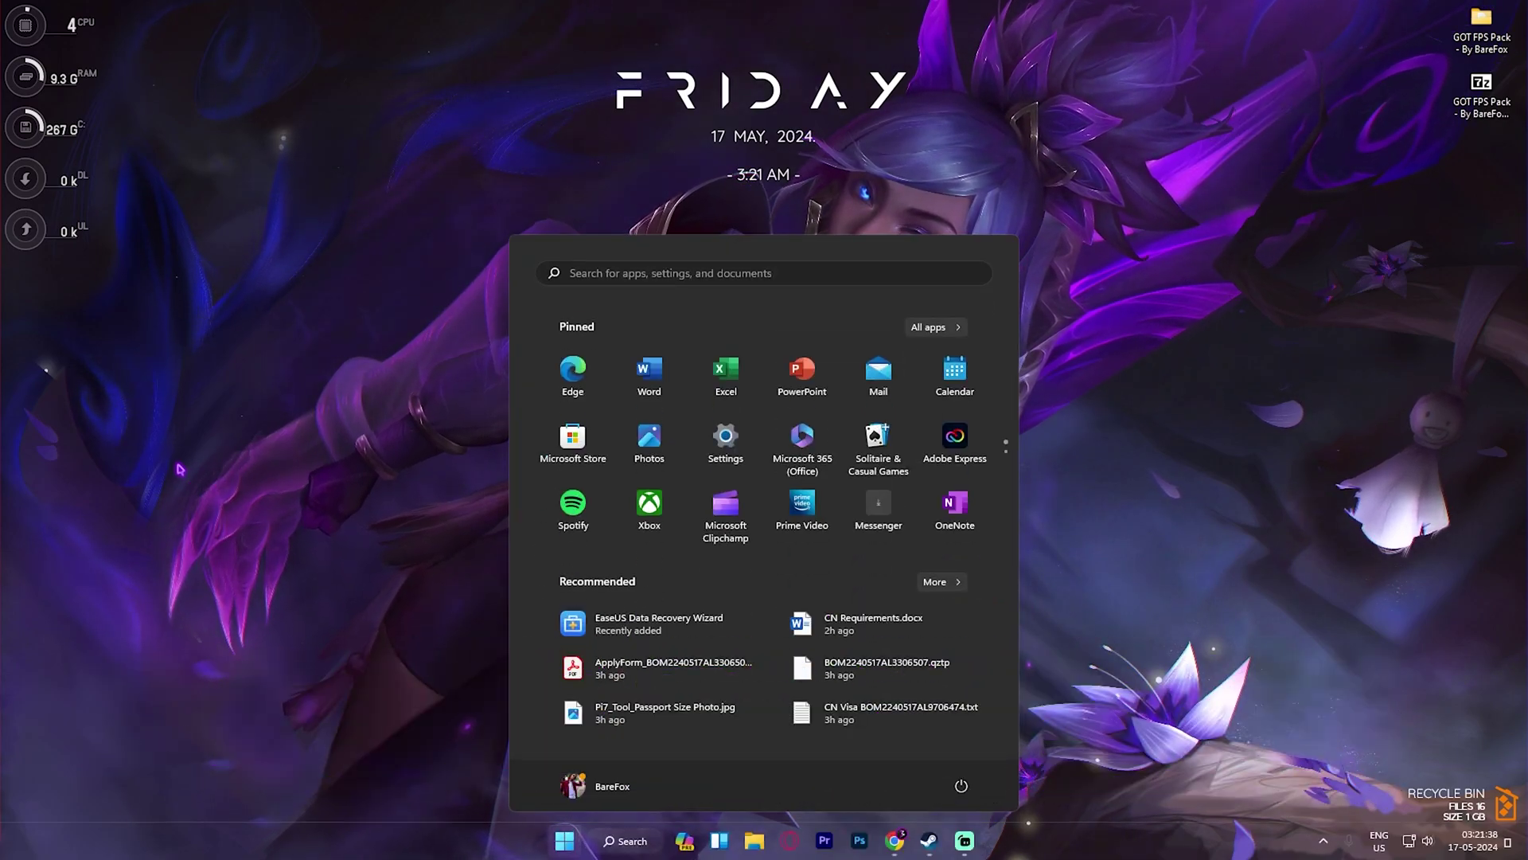
pyautogui.write('settings')
# Step: In Settings, review Gaming > Game Bar, then confirm Game Mode is switched on
pyautogui.press('Return')
pyautogui.click(56, 425)
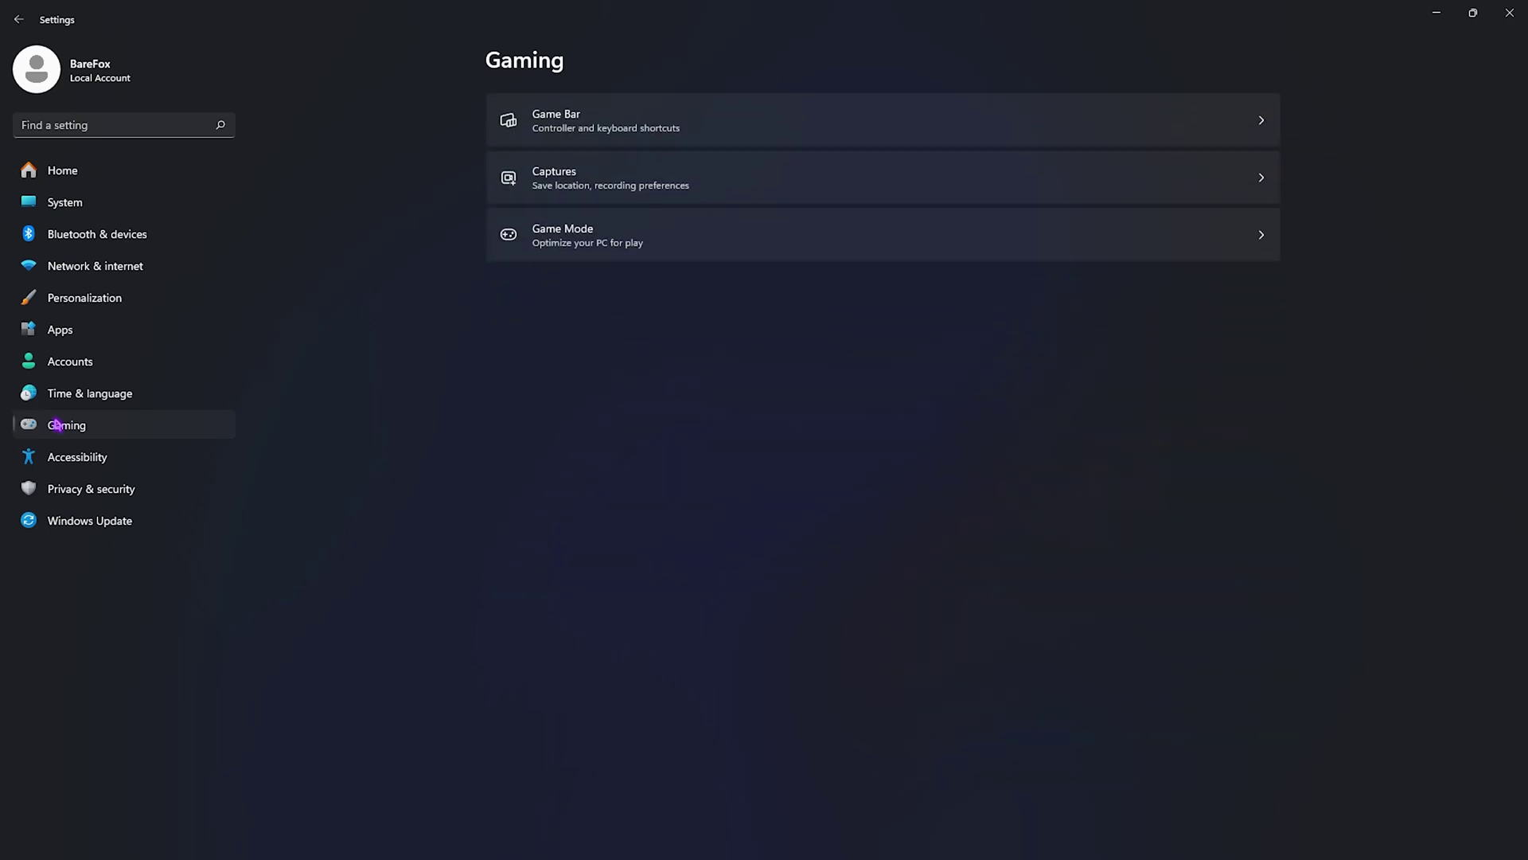
pyautogui.click(593, 125)
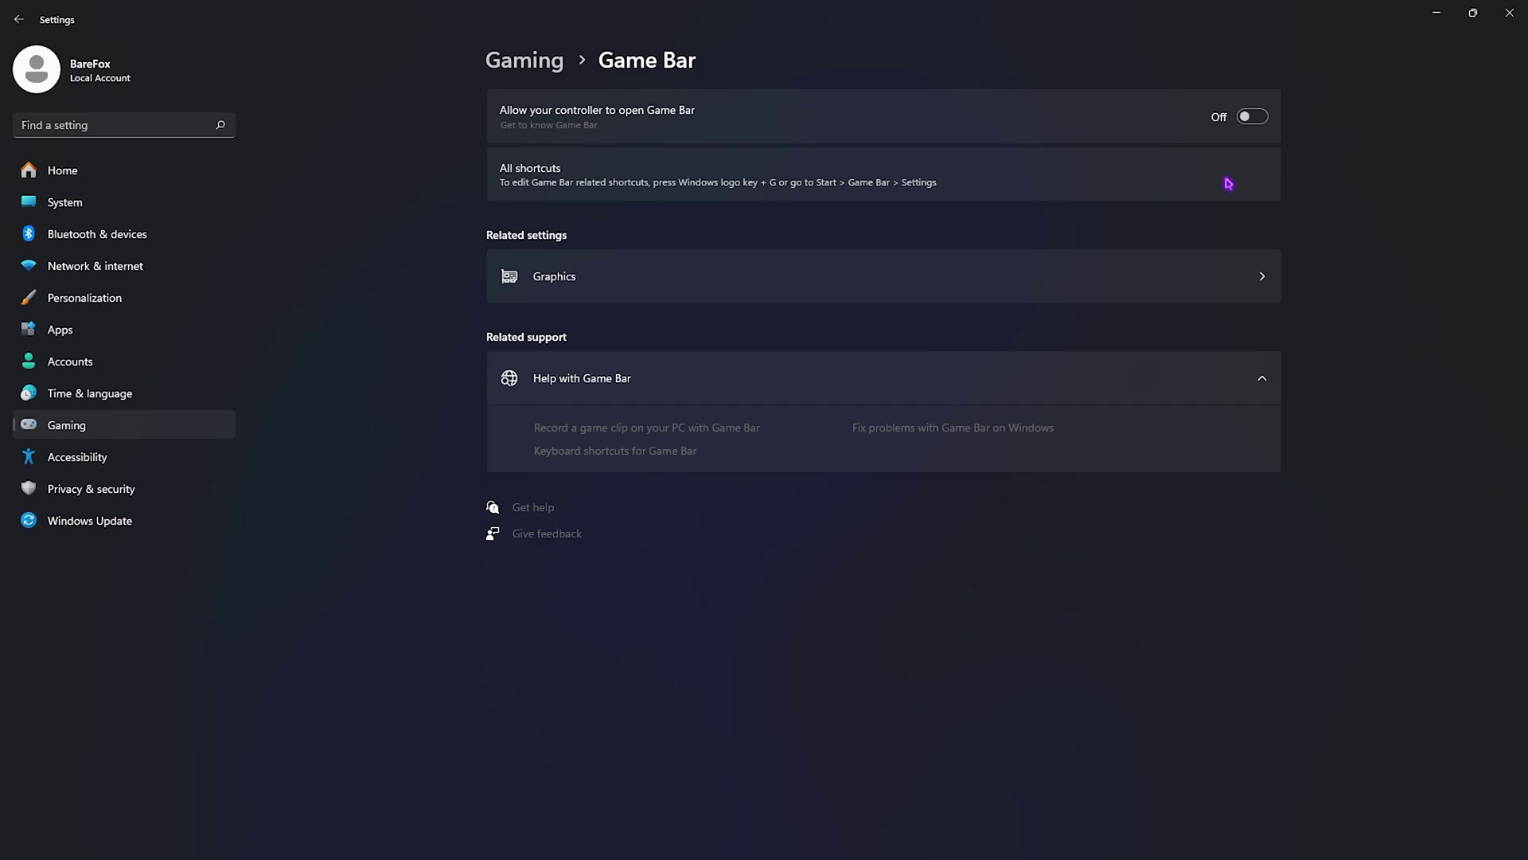
pyautogui.click(557, 61)
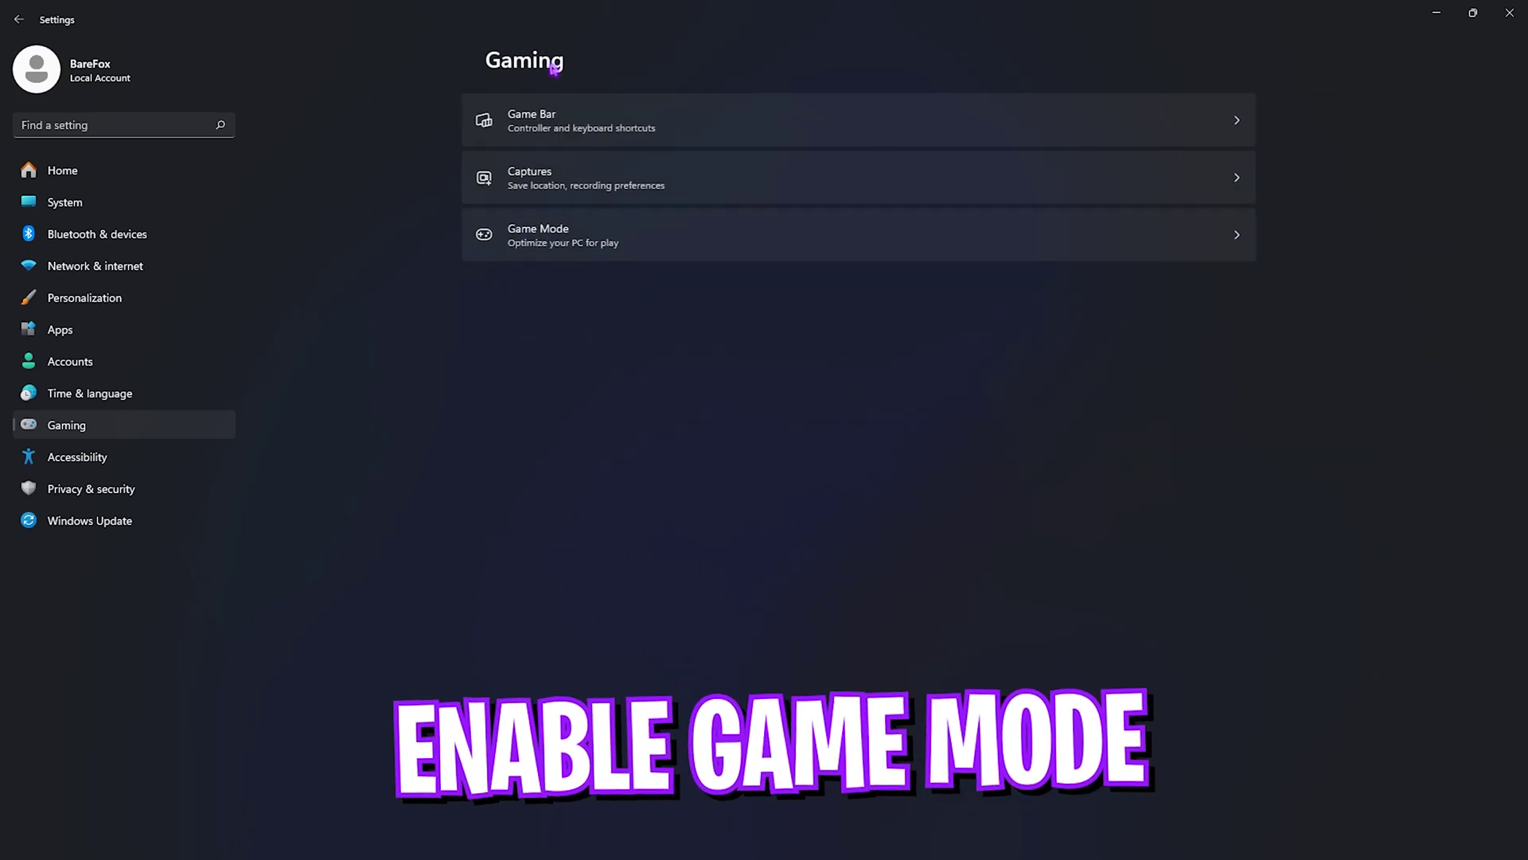
pyautogui.click(609, 243)
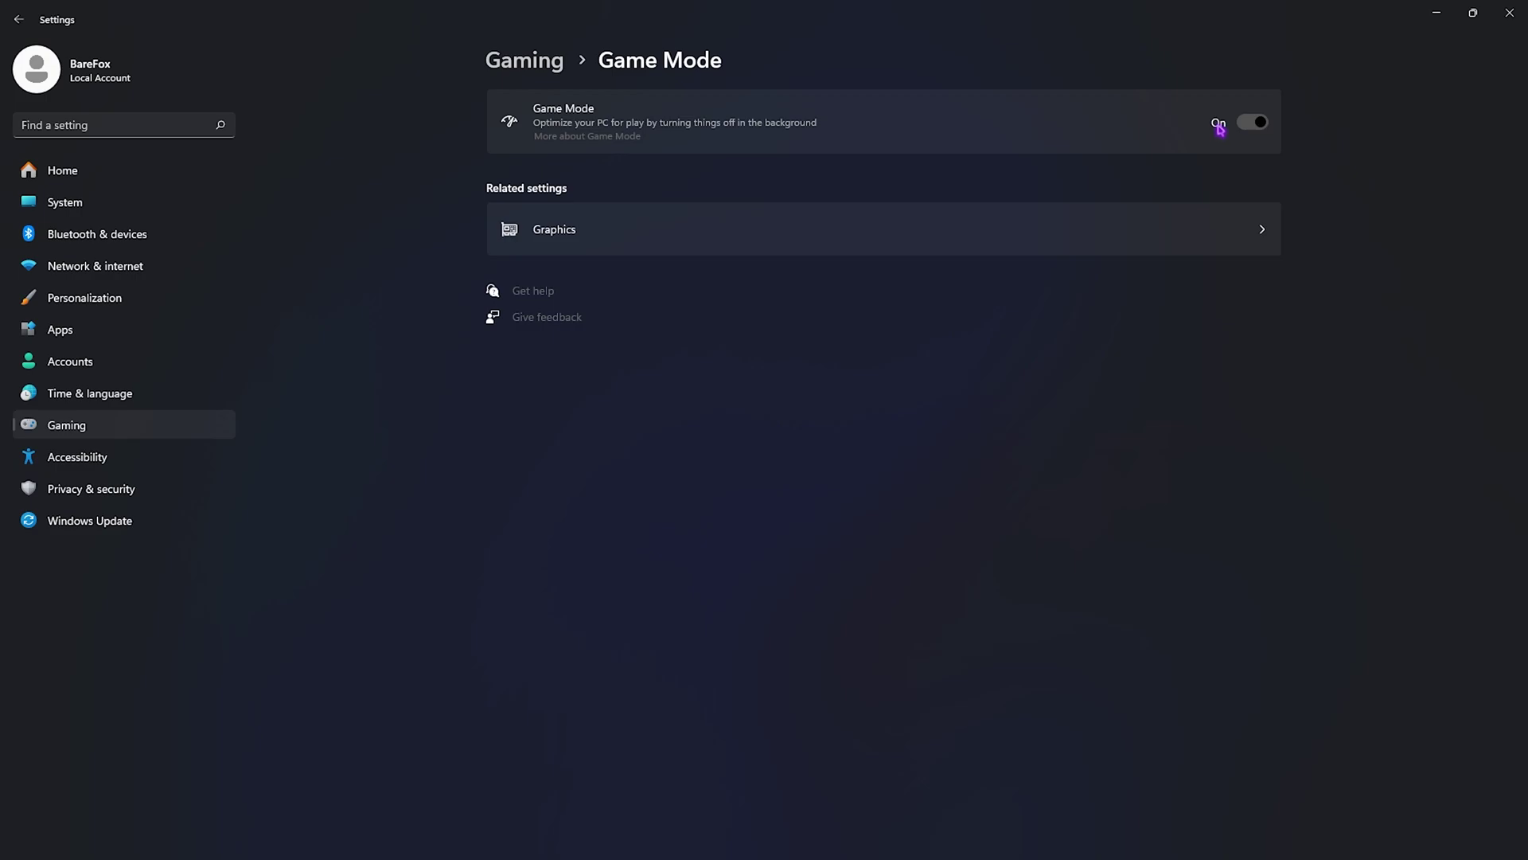
# Step: Verify hardware-accelerated GPU scheduling and windowed-game optimizations are on in default graphics settings
pyautogui.click(608, 234)
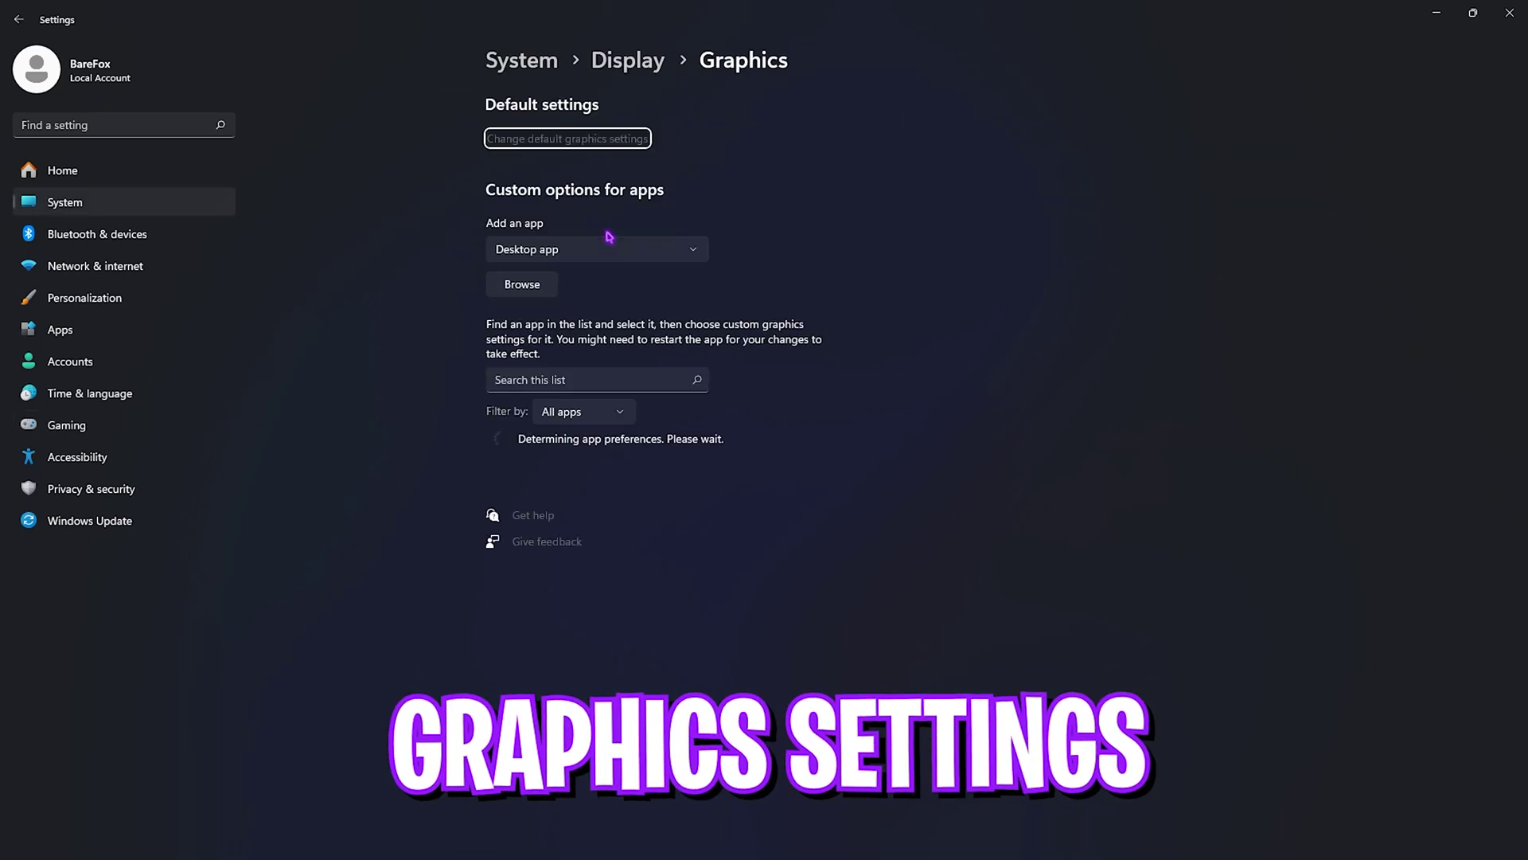
pyautogui.click(528, 141)
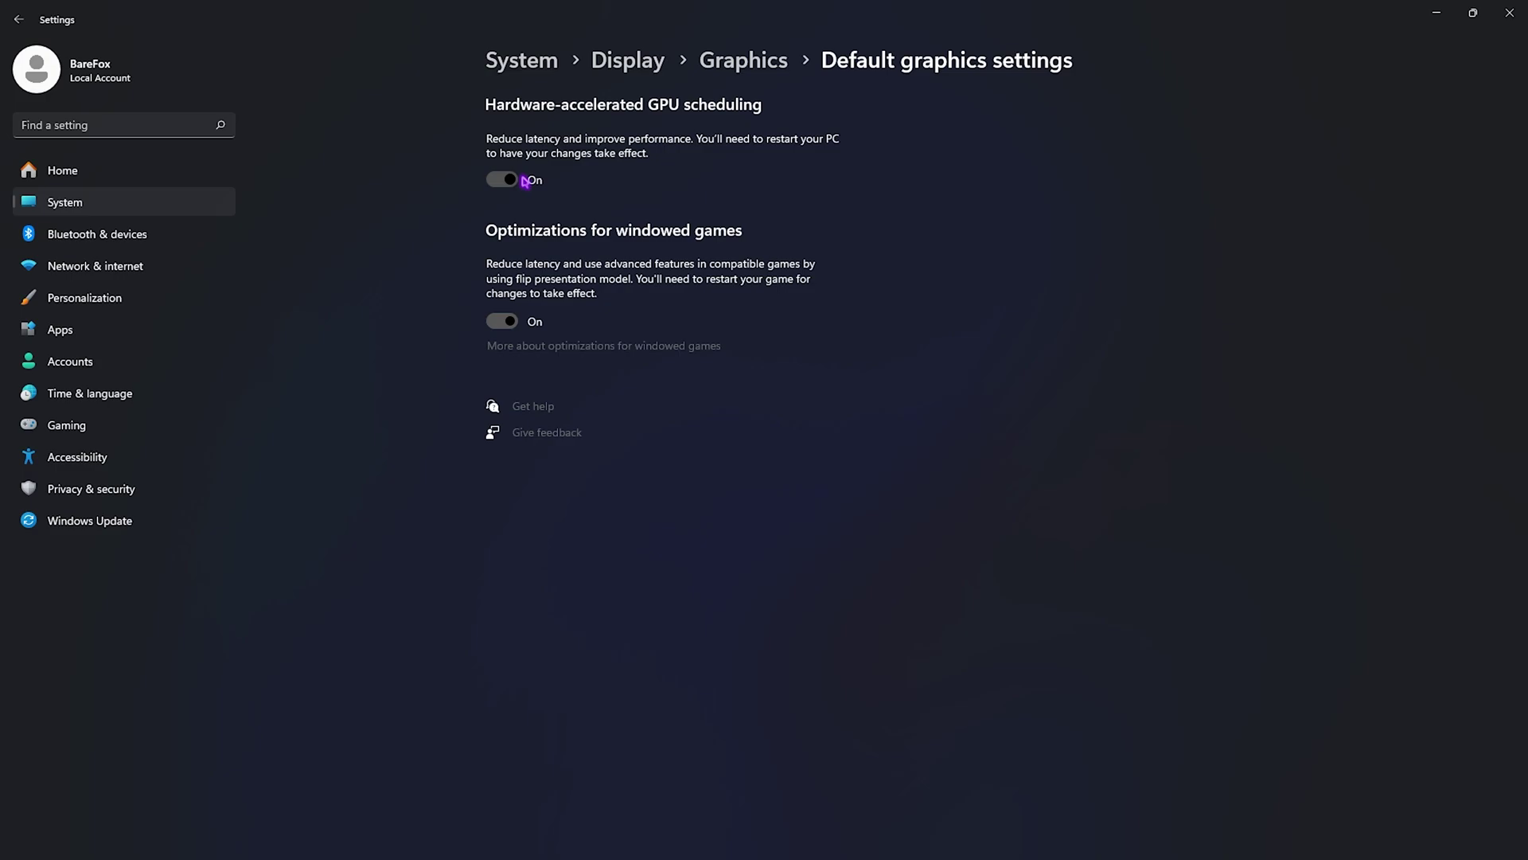
# Step: Add GhostOfTsushima.exe to the graphics app list with High performance preference
pyautogui.click(768, 59)
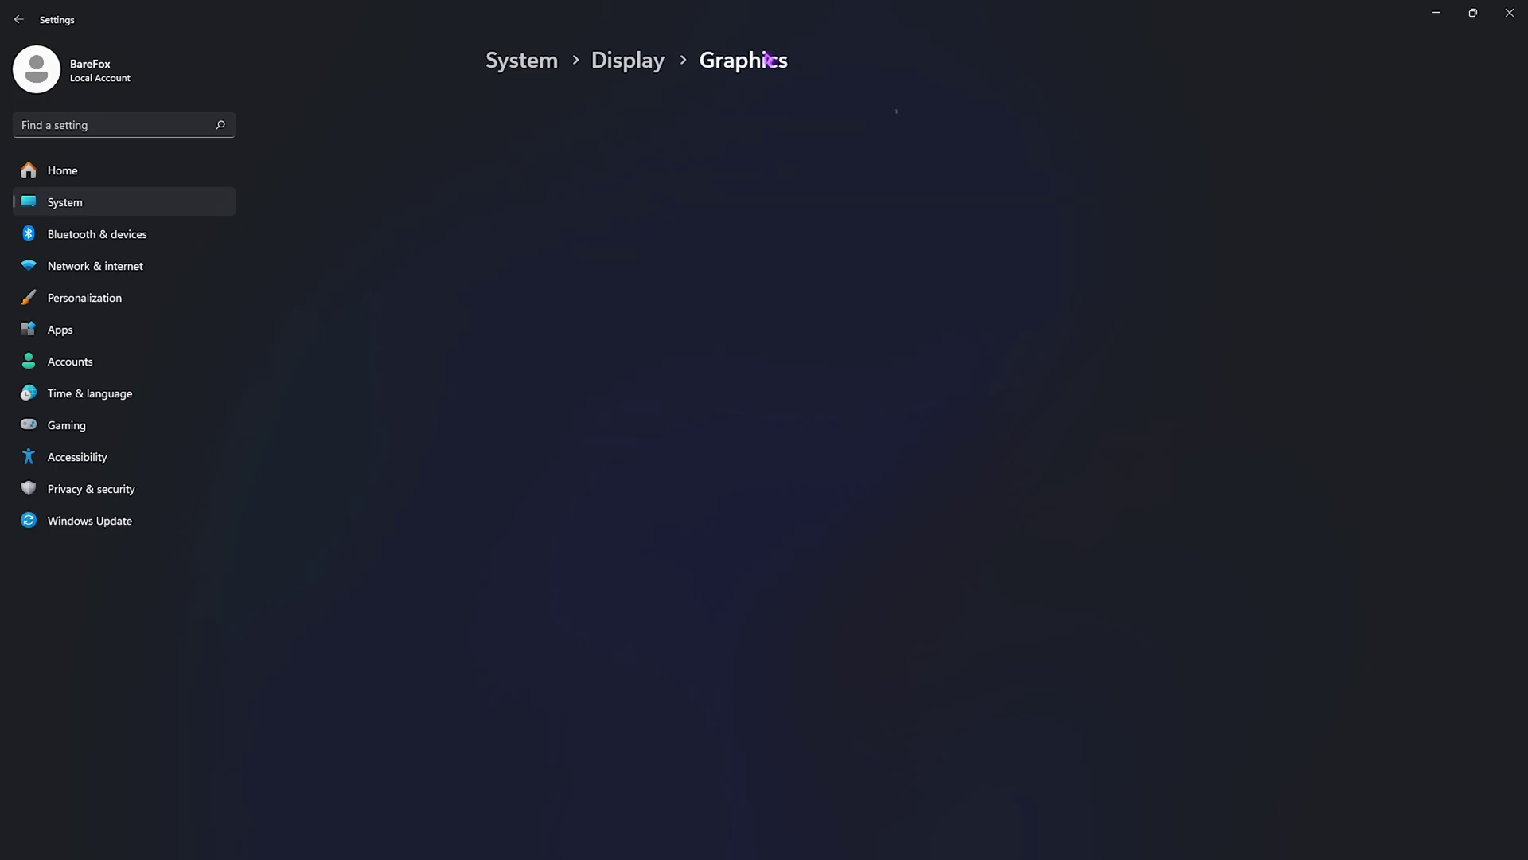
pyautogui.scroll(-1, 606, 389)
pyautogui.scroll(-3, 586, 562)
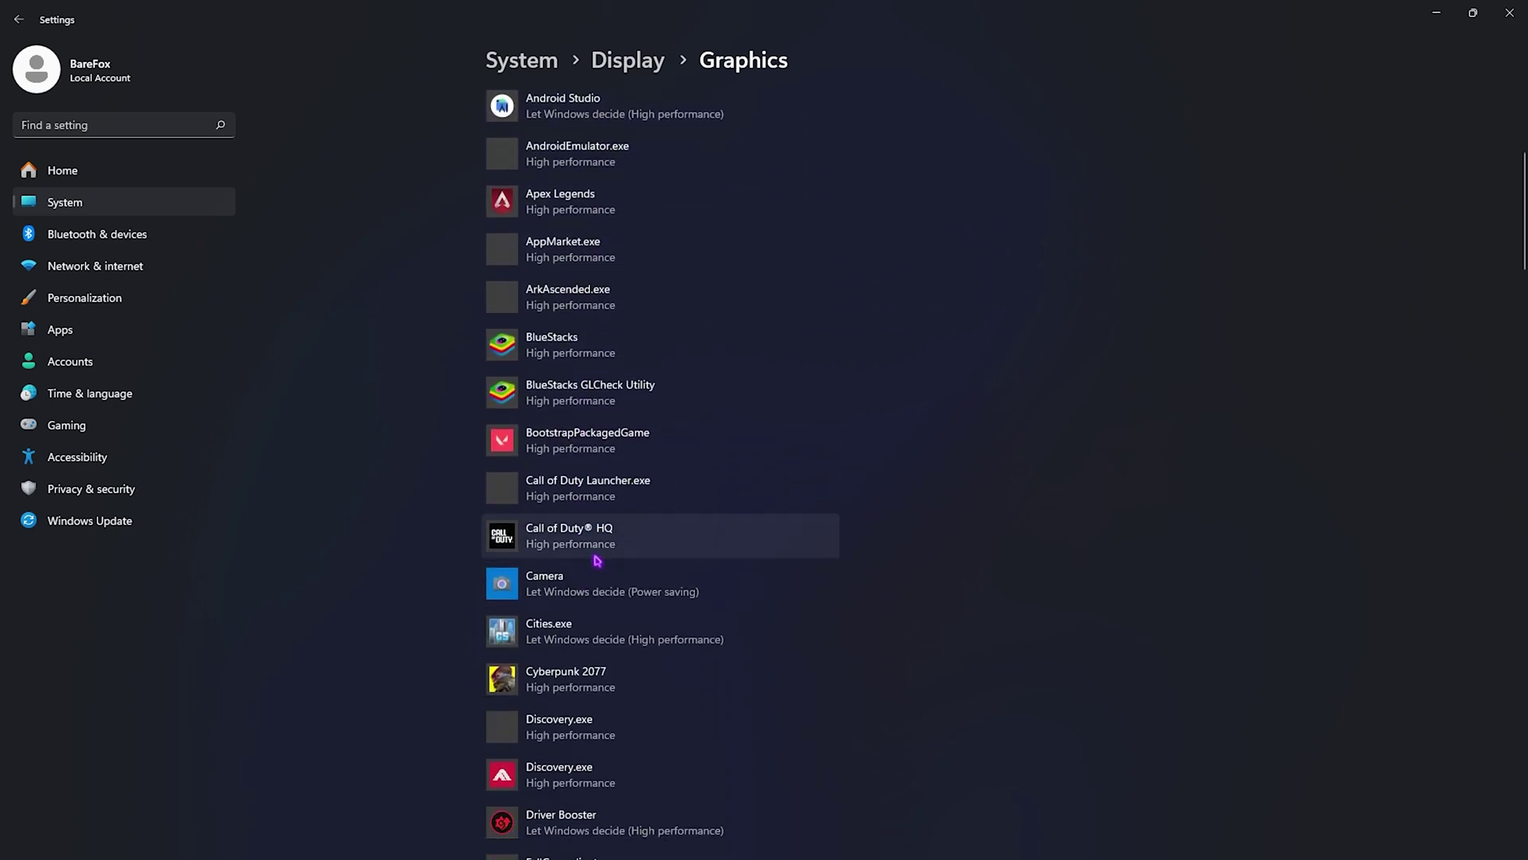
pyautogui.scroll(-3, 584, 570)
pyautogui.scroll(-3, 584, 569)
pyautogui.scroll(6, 584, 569)
pyautogui.scroll(3, 585, 569)
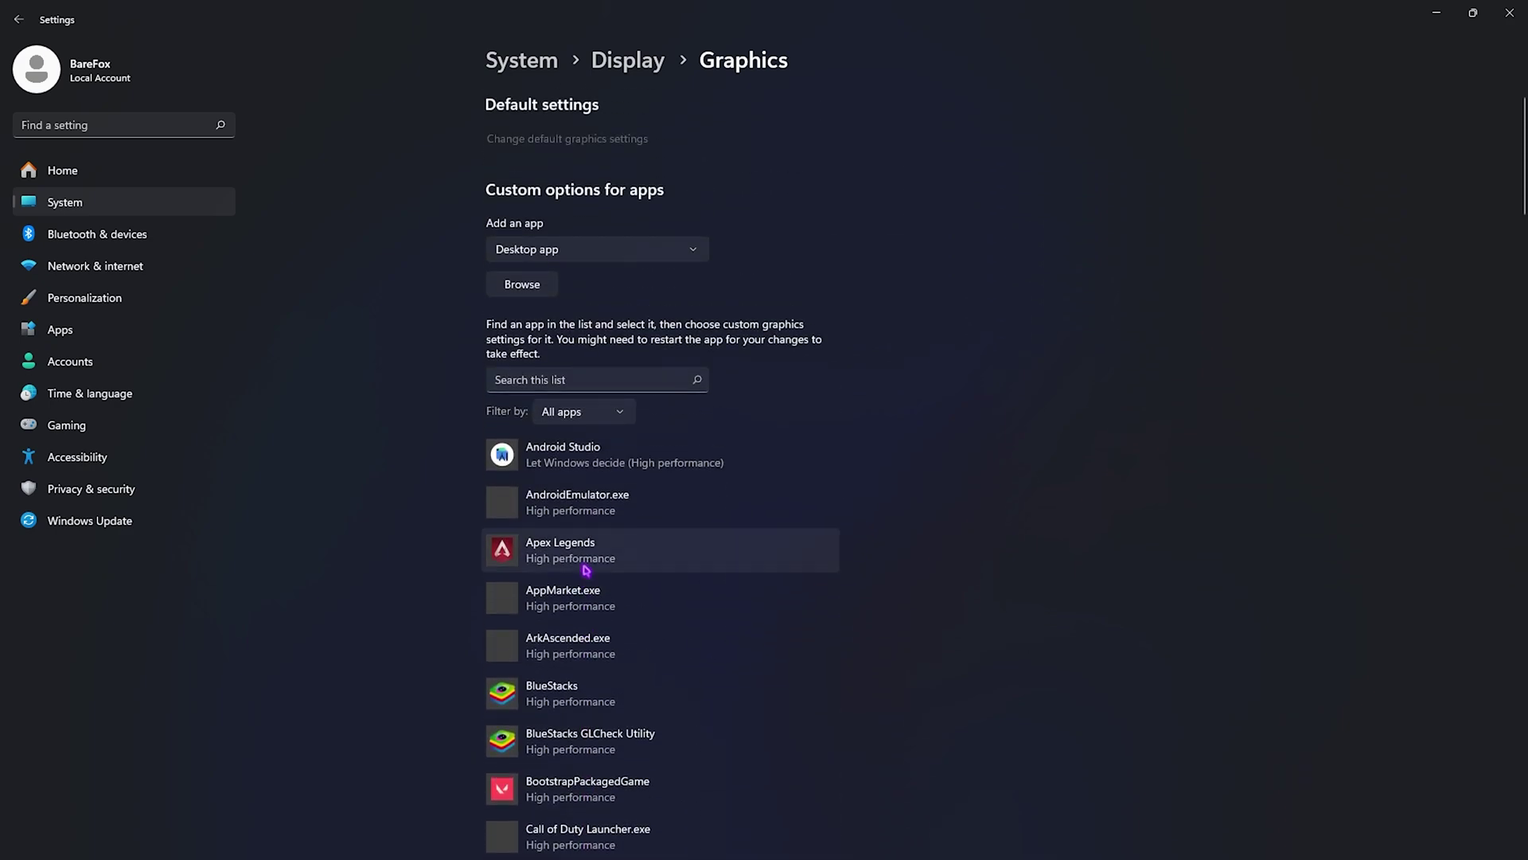
pyautogui.click(515, 294)
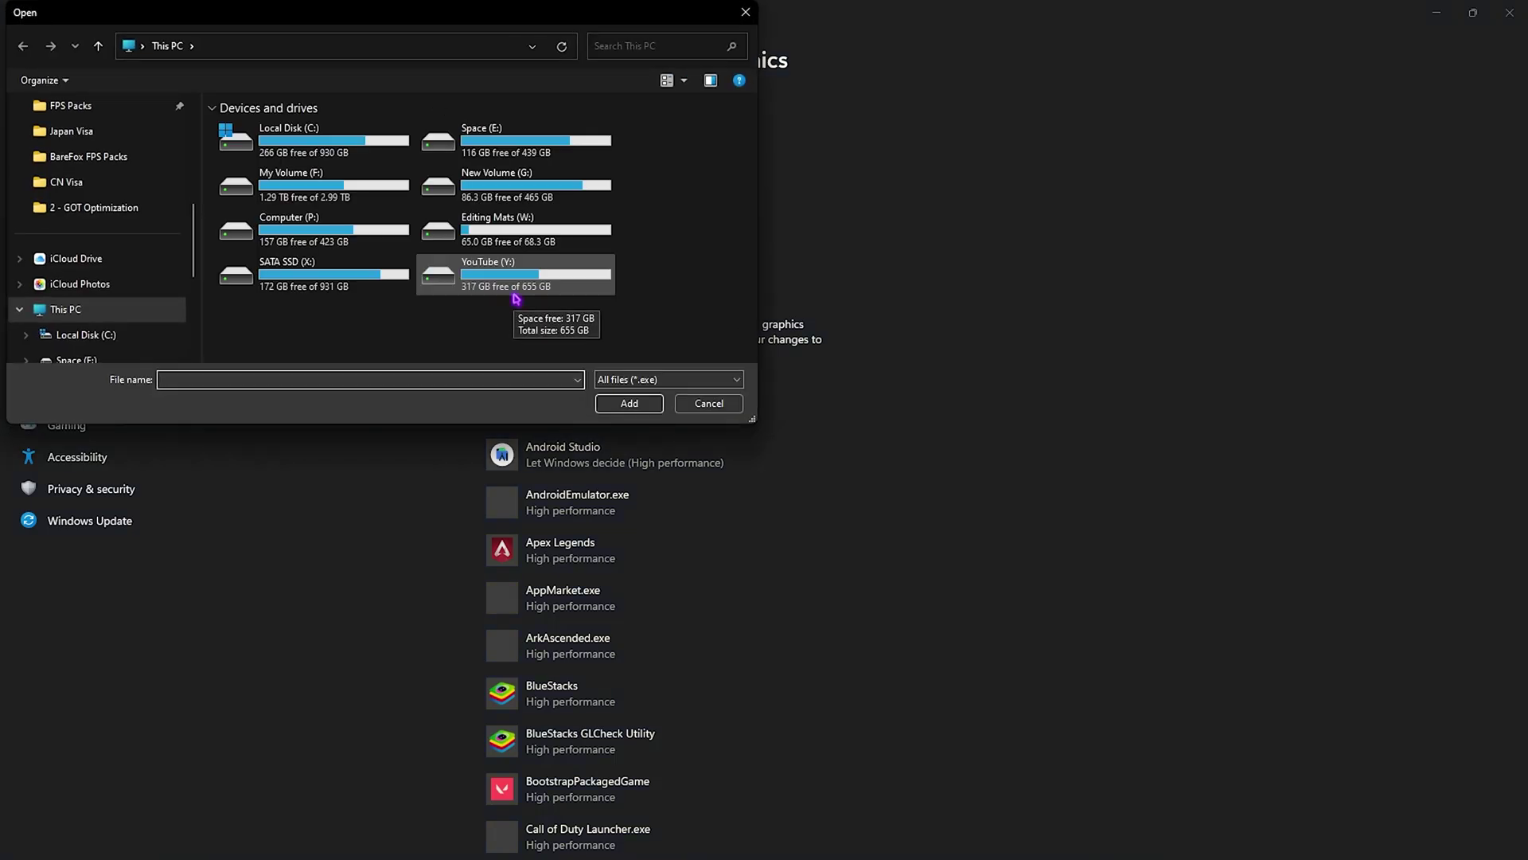
pyautogui.click(331, 285)
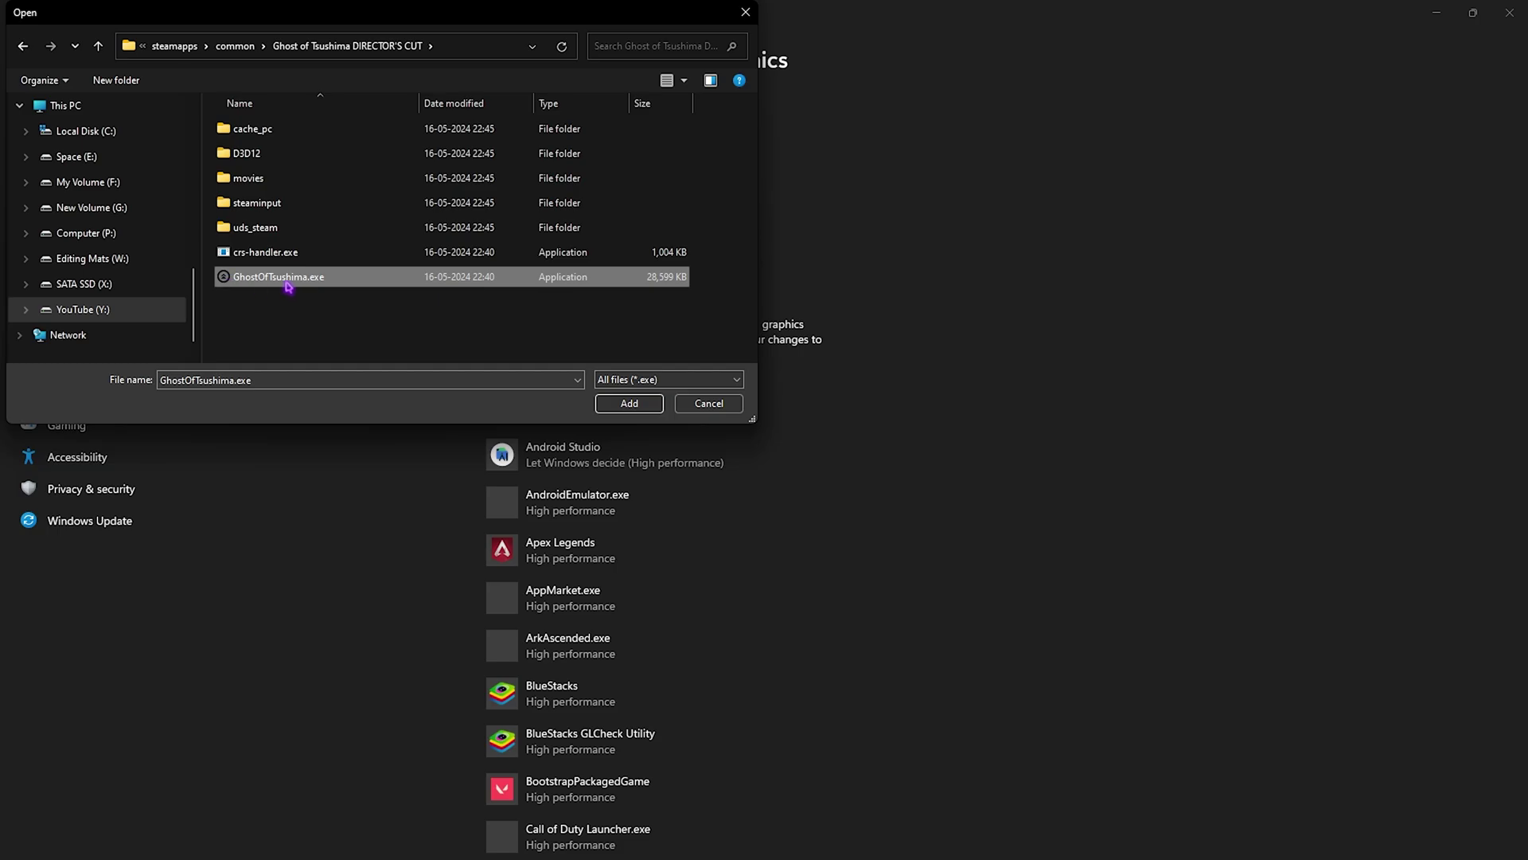
pyautogui.click(645, 404)
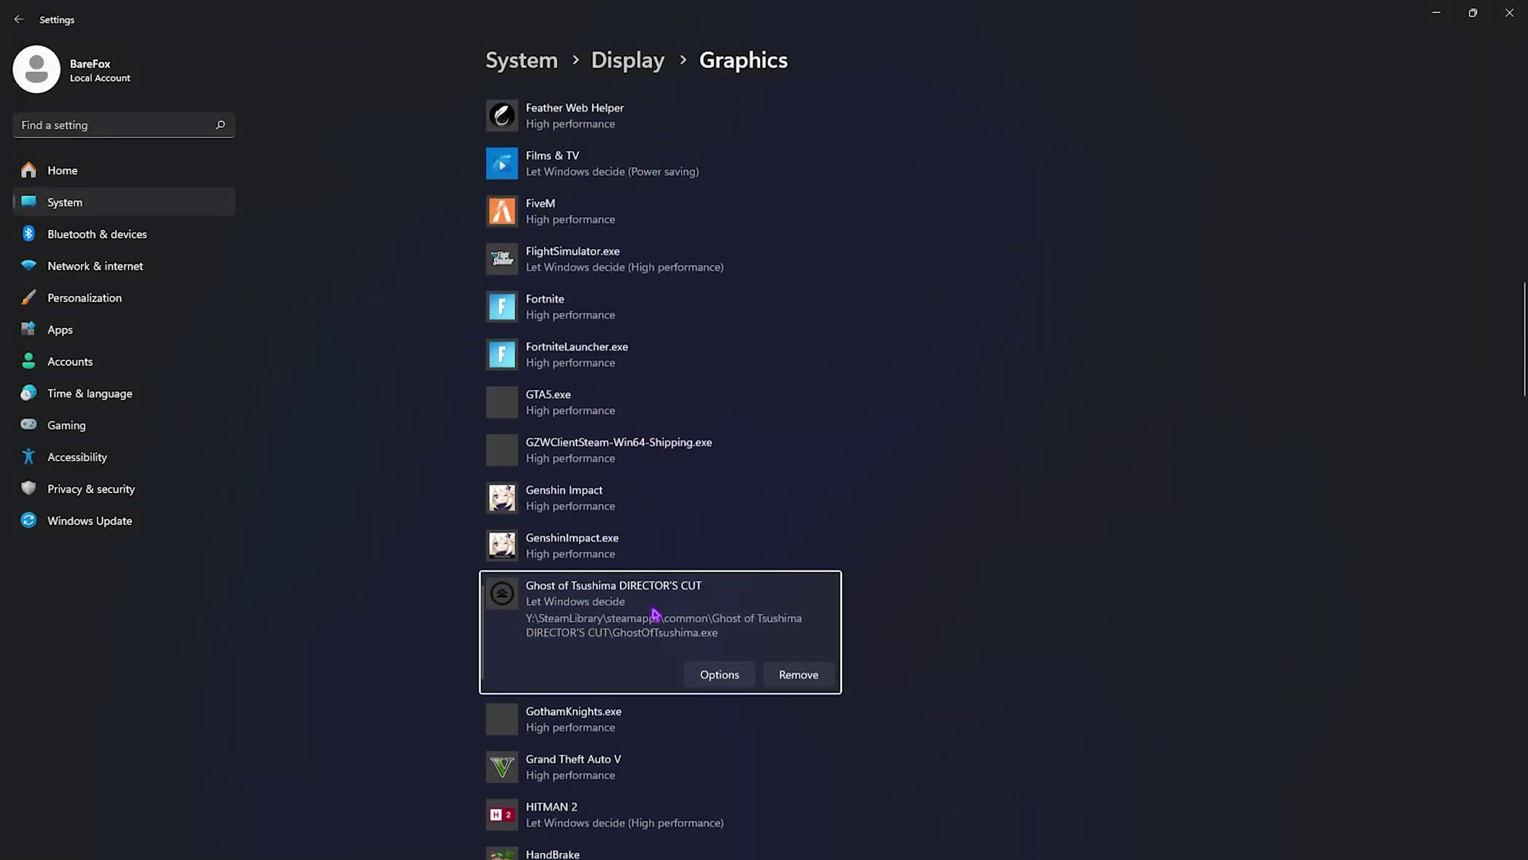
pyautogui.click(719, 669)
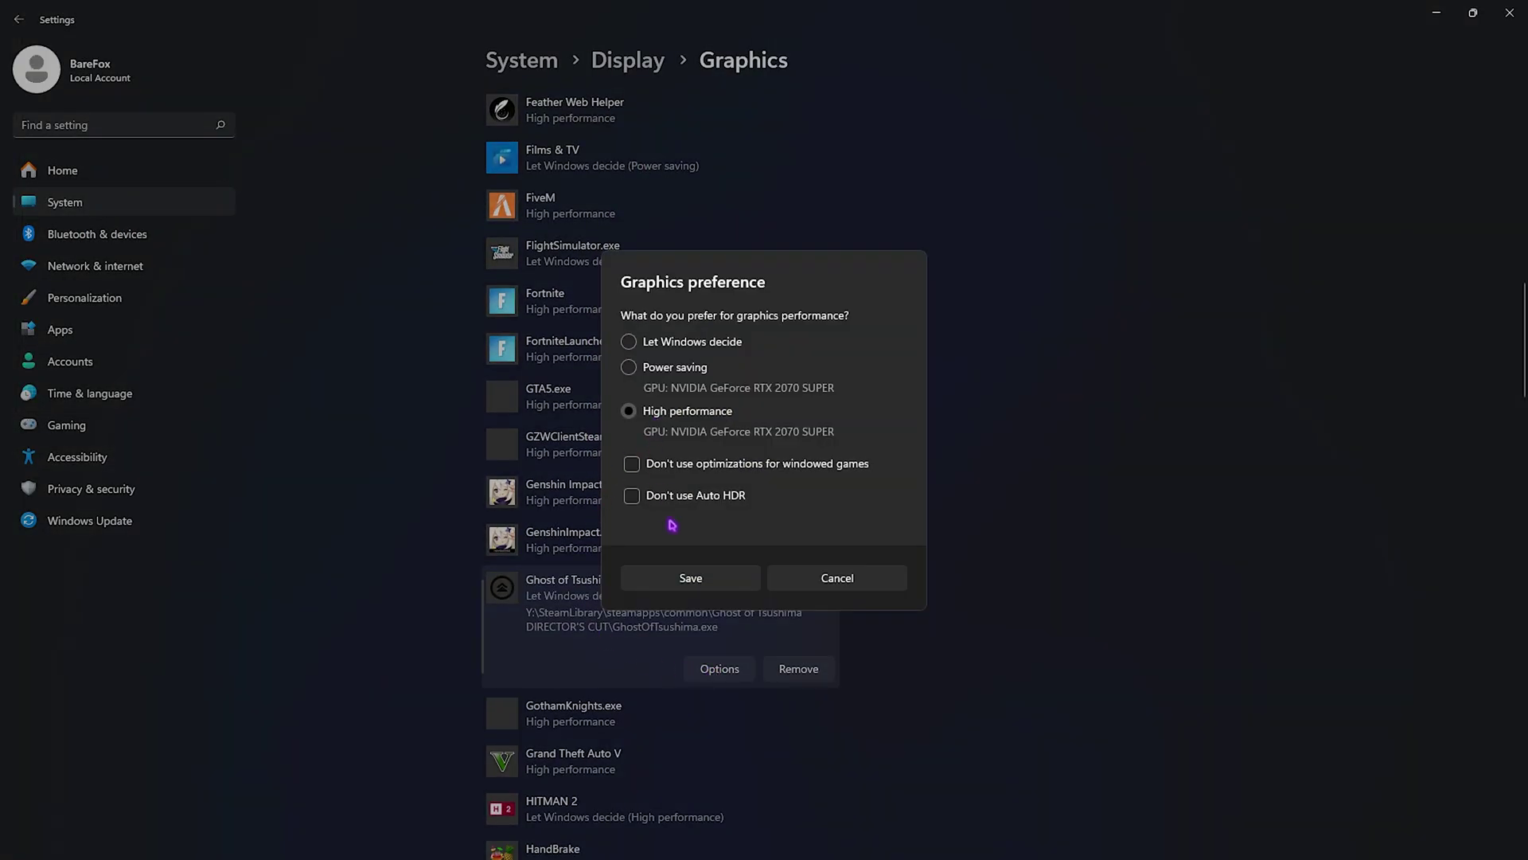
pyautogui.click(686, 575)
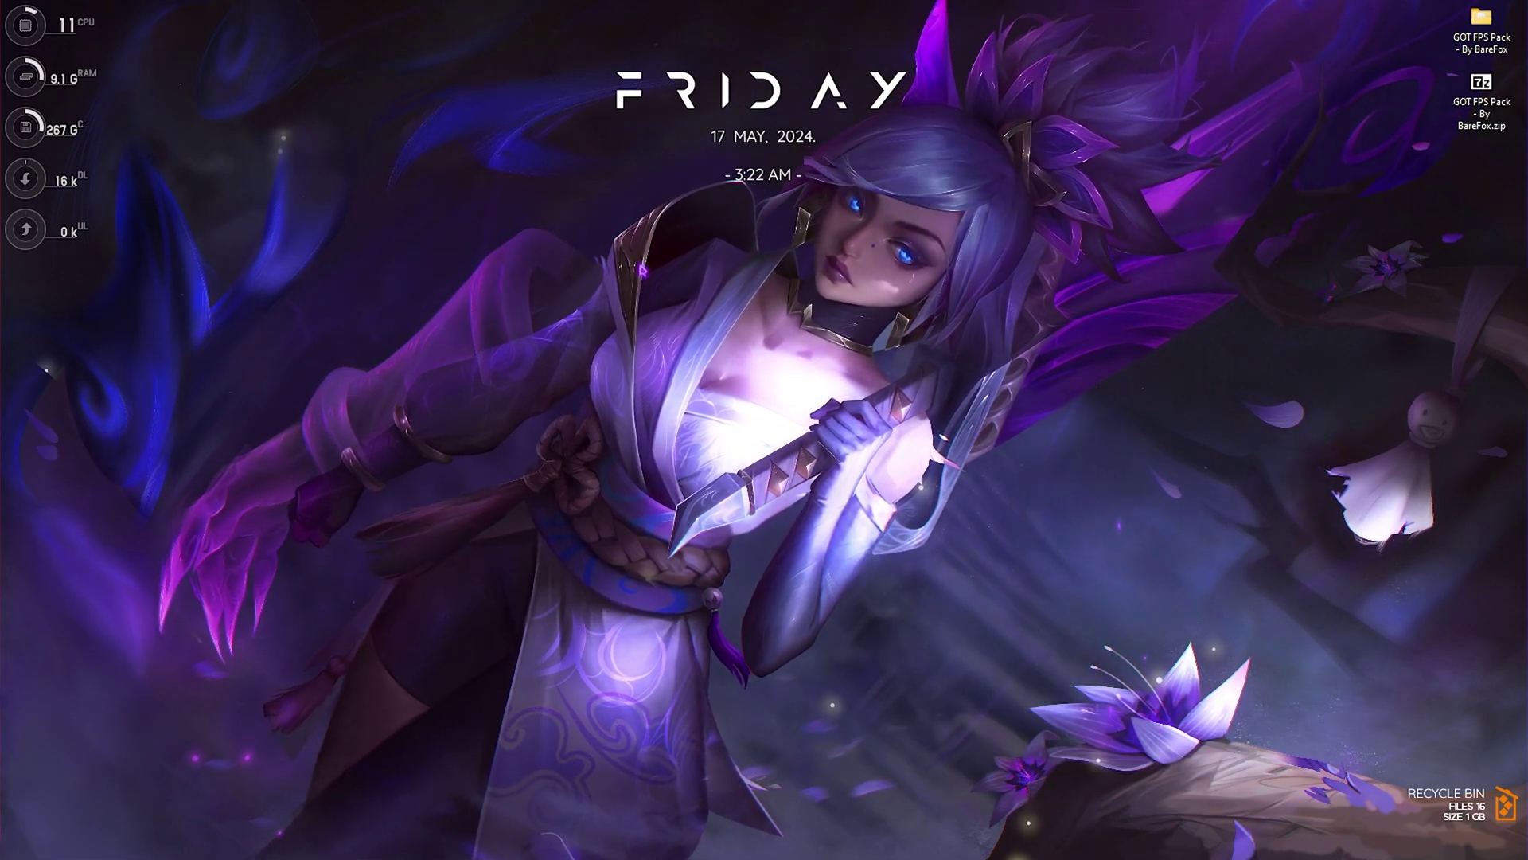
# Step: Set visual effects to best performance, keeping taskbar thumbnails, icon thumbnails and smooth font edges
pyautogui.press('super')
pyautogui.write('adjust the appearance and performance of windows')
pyautogui.press('Return')
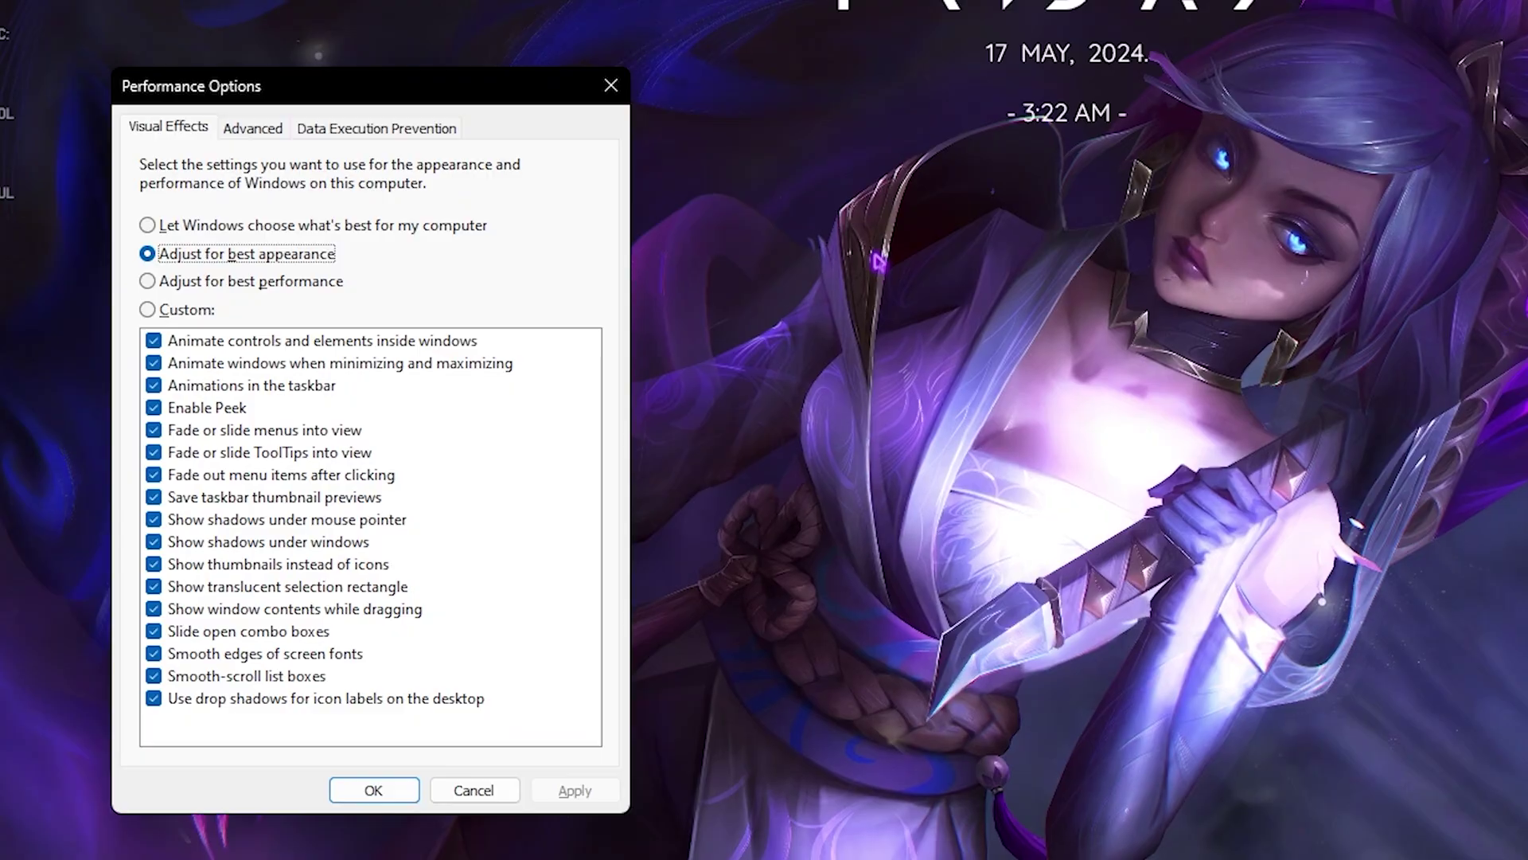
pyautogui.click(170, 283)
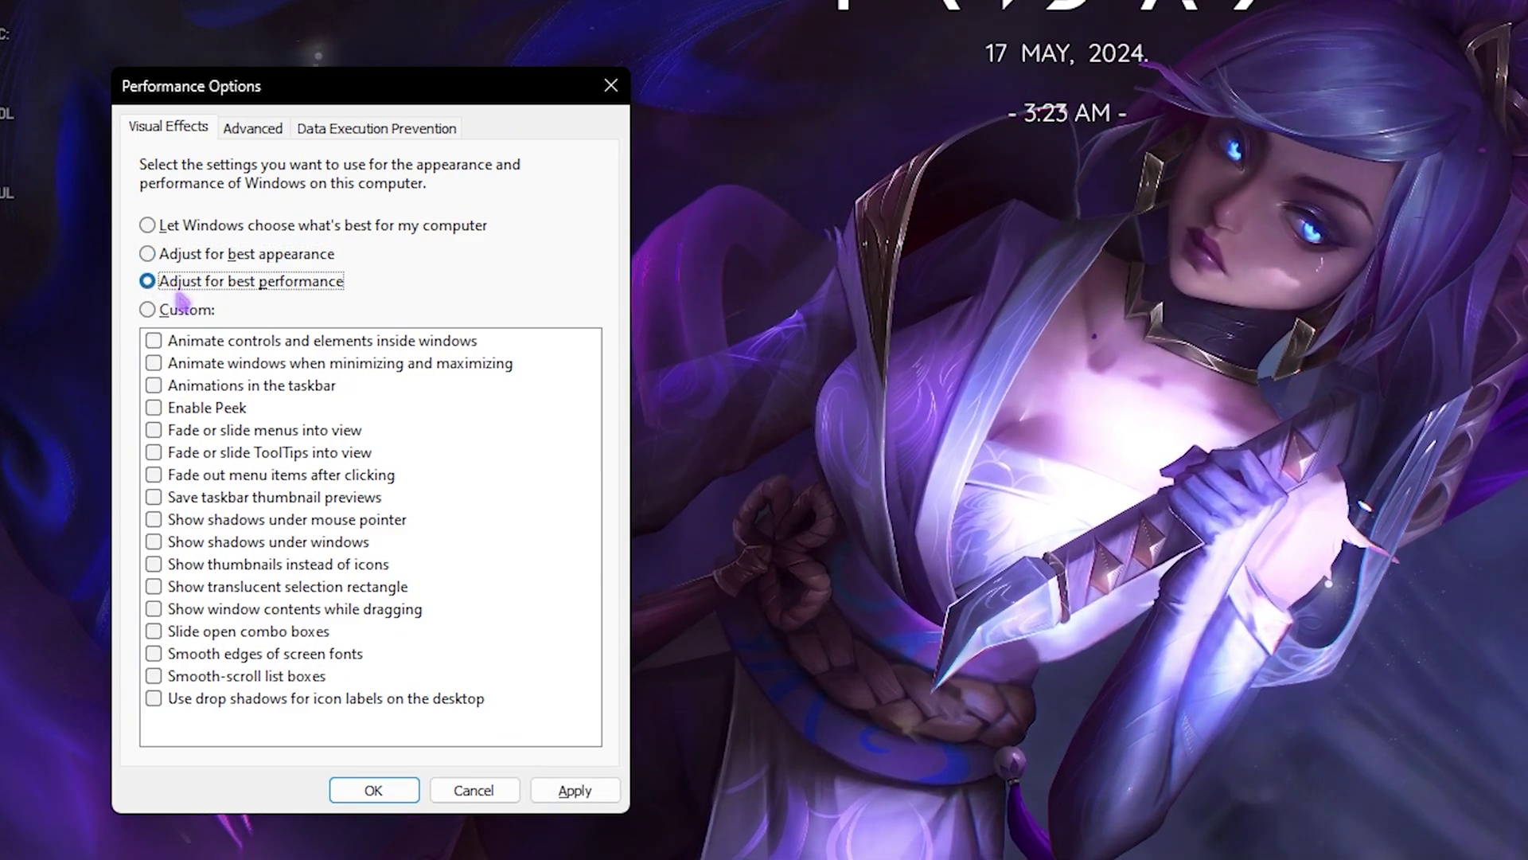
pyautogui.click(153, 498)
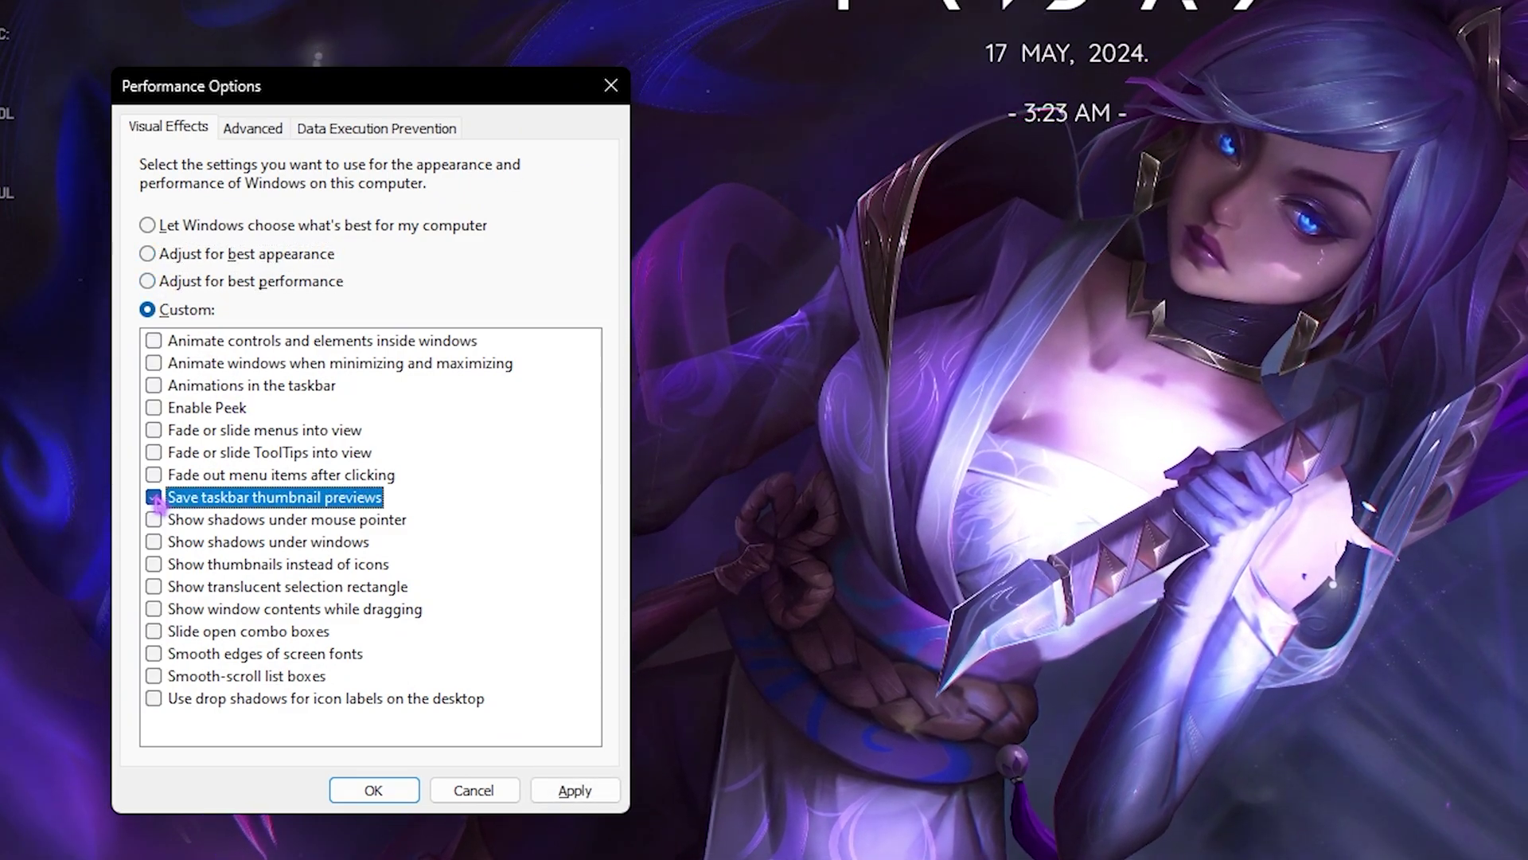
pyautogui.click(155, 565)
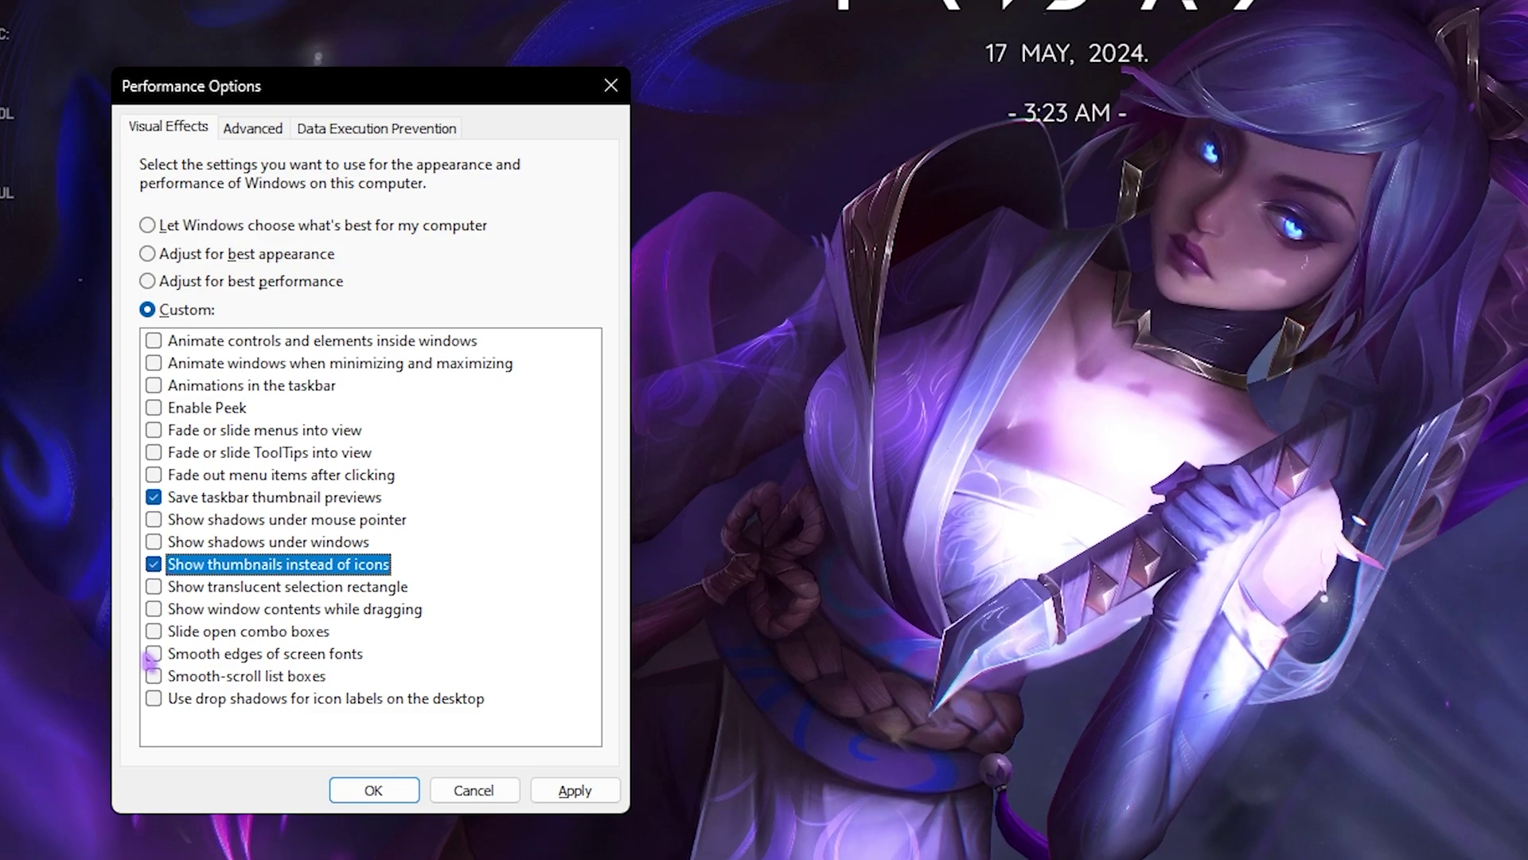
pyautogui.click(153, 654)
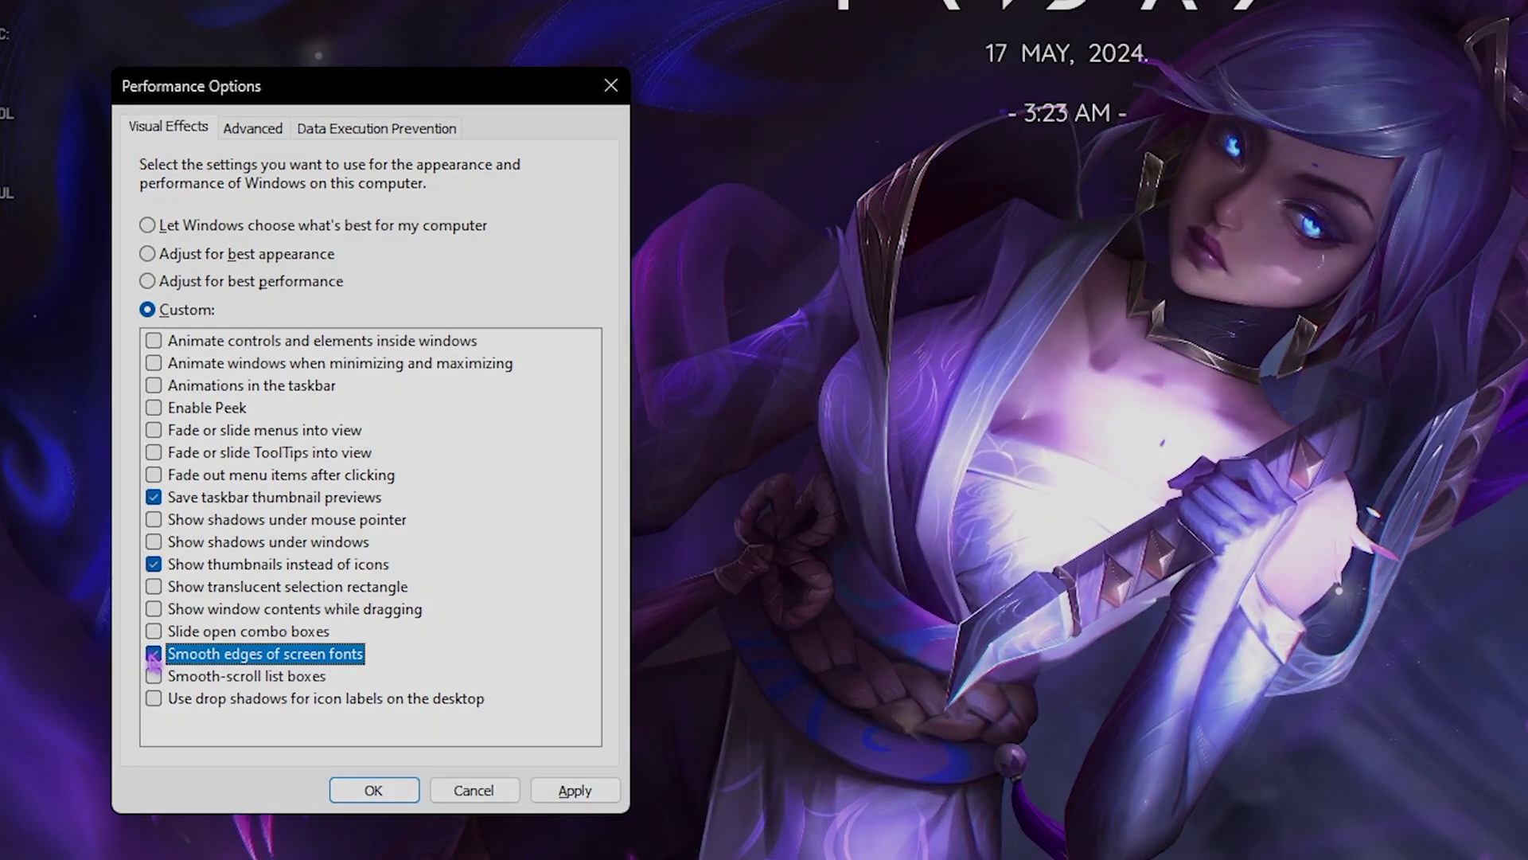
pyautogui.click(268, 135)
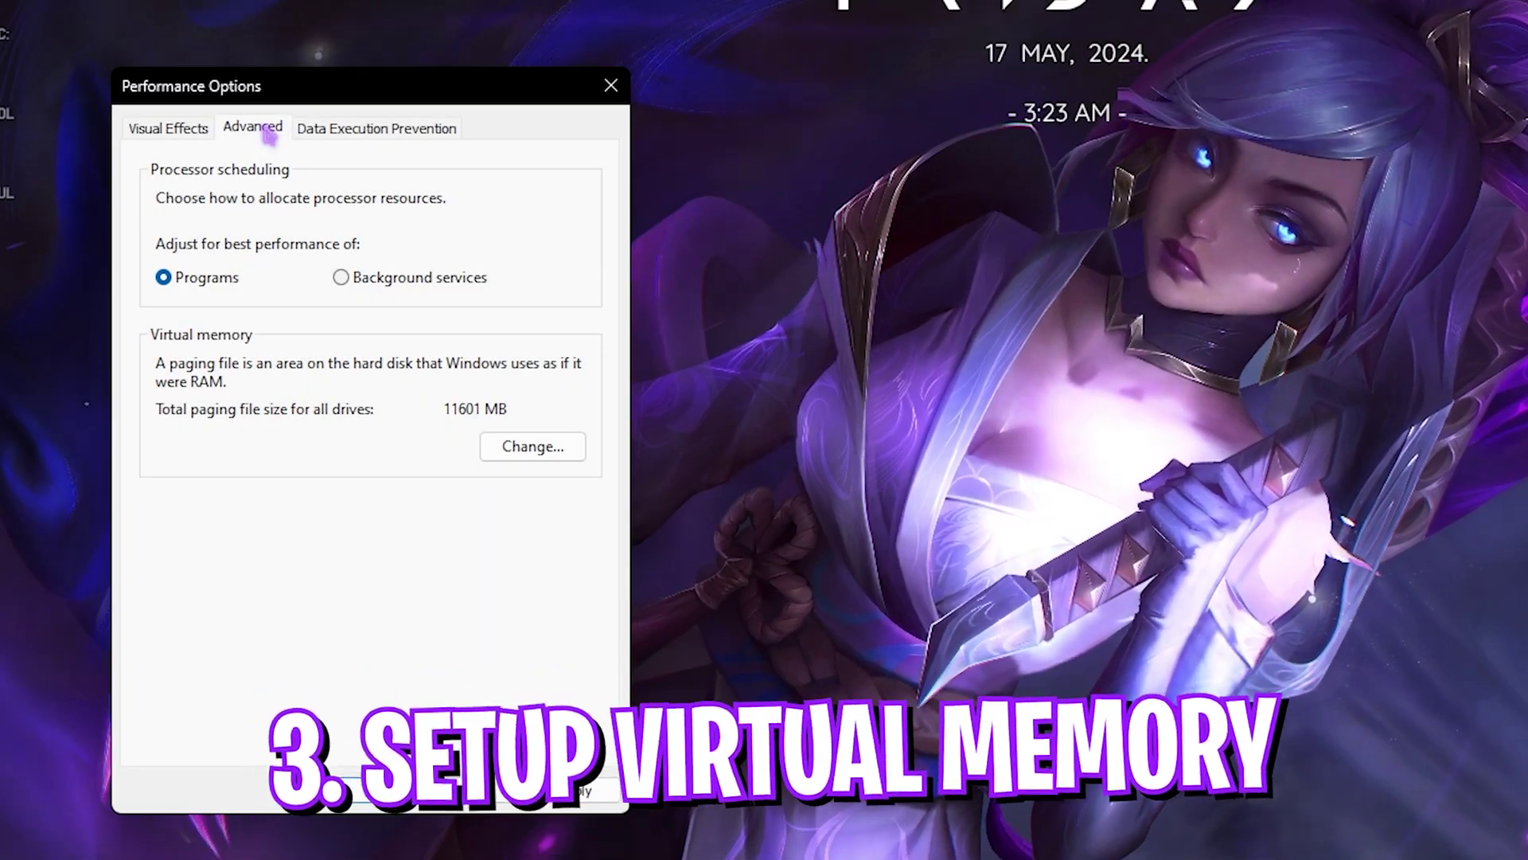
# Step: Open Virtual Memory and select drive C's initial and maximum paging file size fields
pyautogui.click(531, 446)
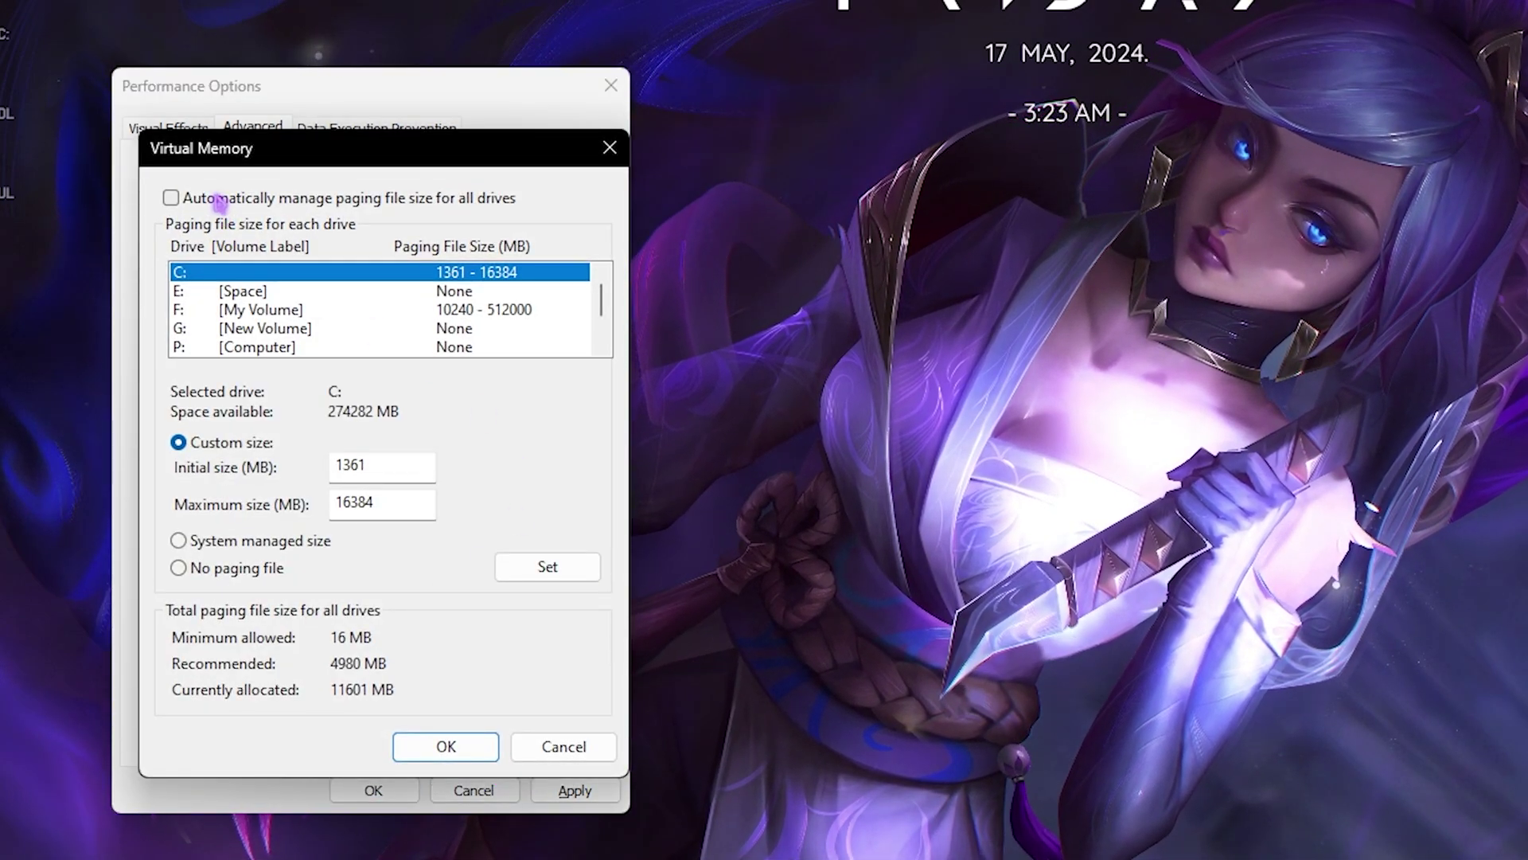
pyautogui.press('Tab')
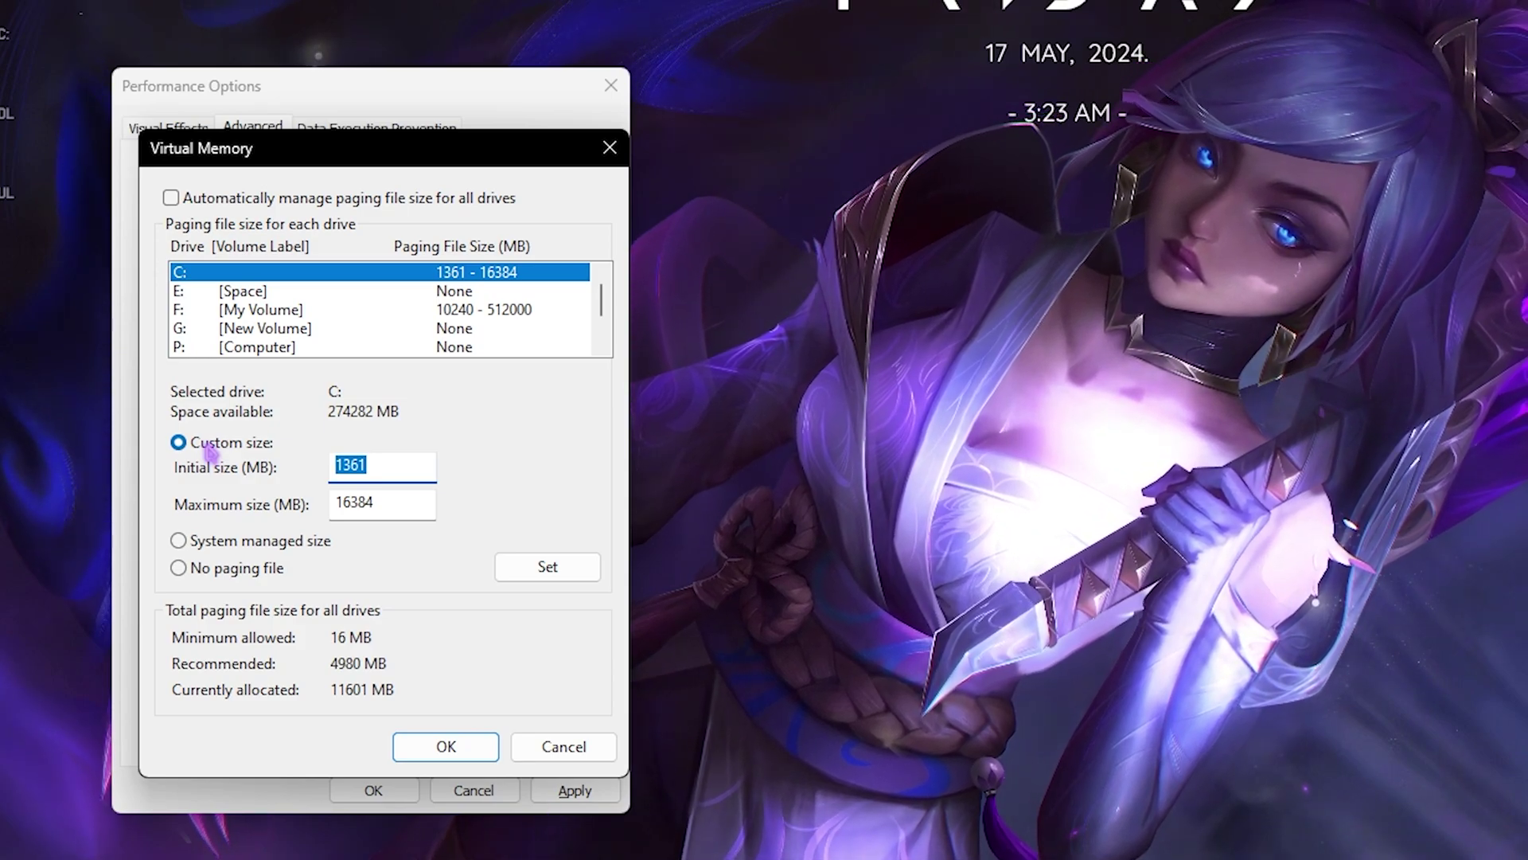
pyautogui.click(399, 502)
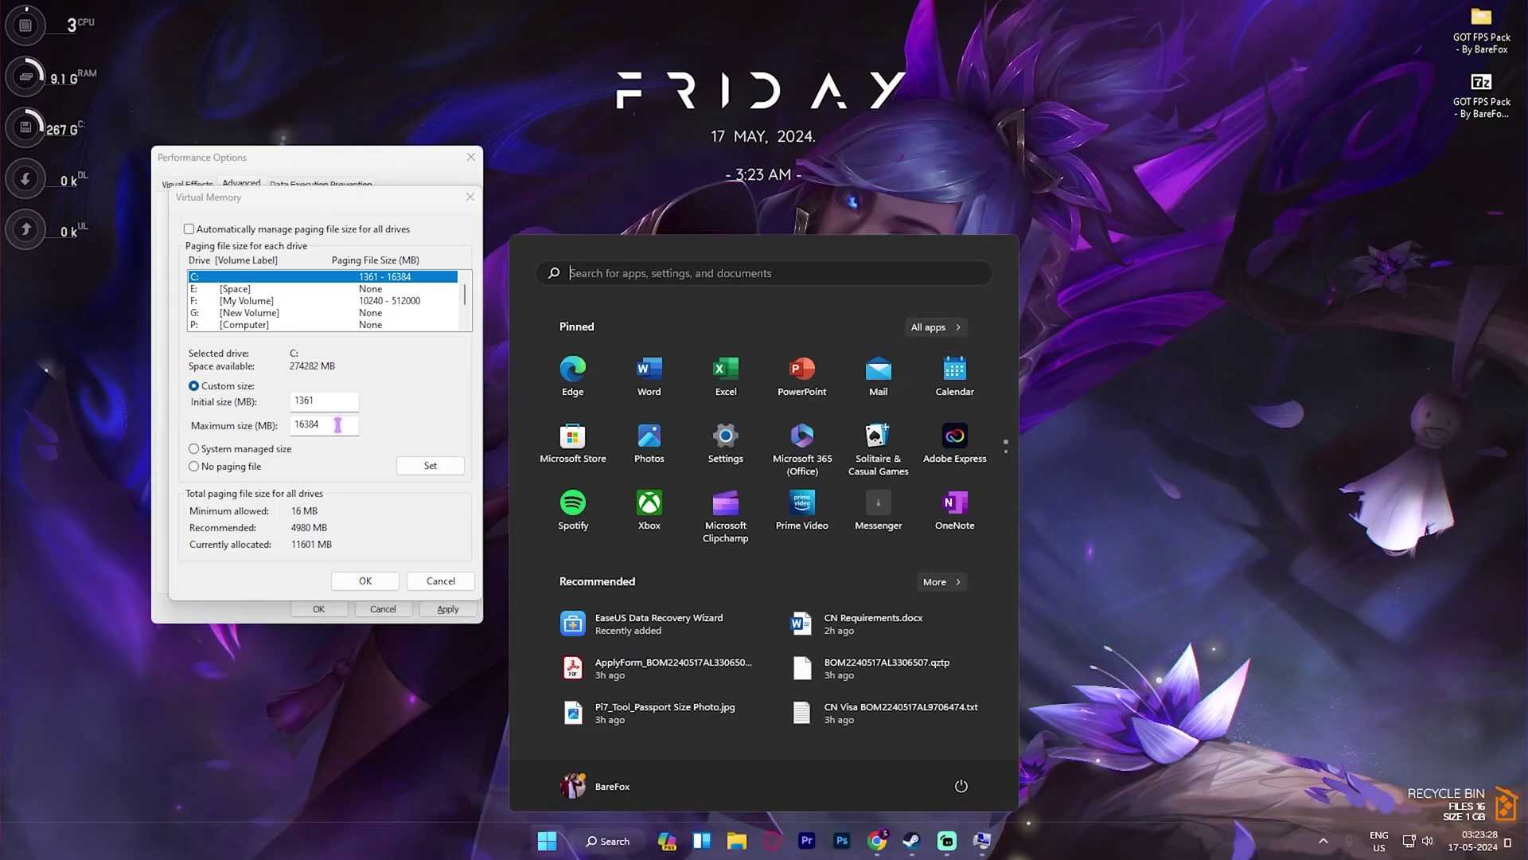
# Step: Check installed physical memory in System Information and calculate 32×1024 halved to 16,384
pyautogui.press('super')
pyautogui.write('steam')
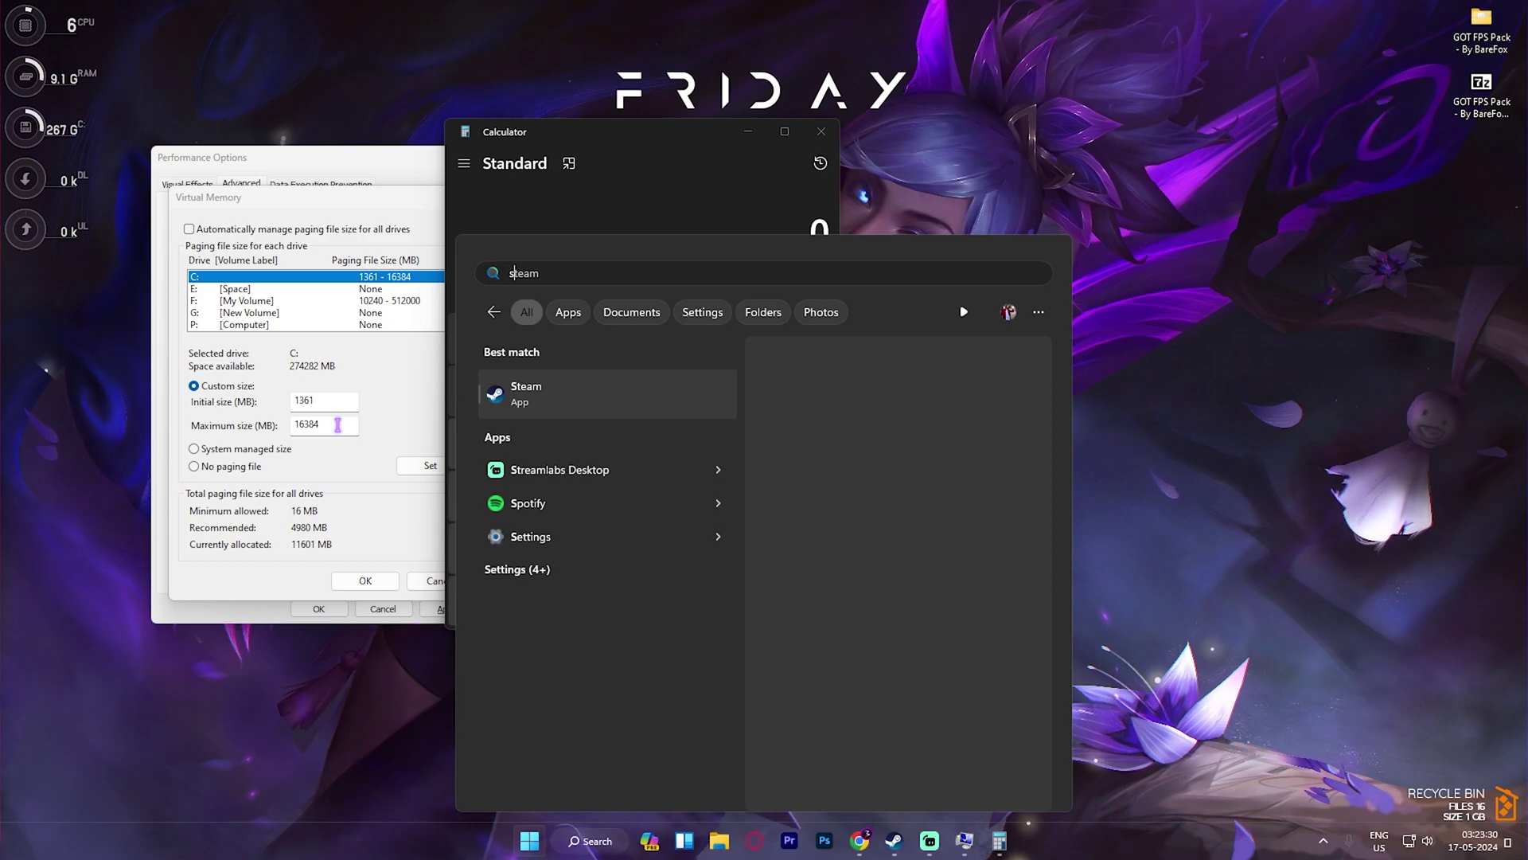
pyautogui.write('ystem information')
pyautogui.press('Return')
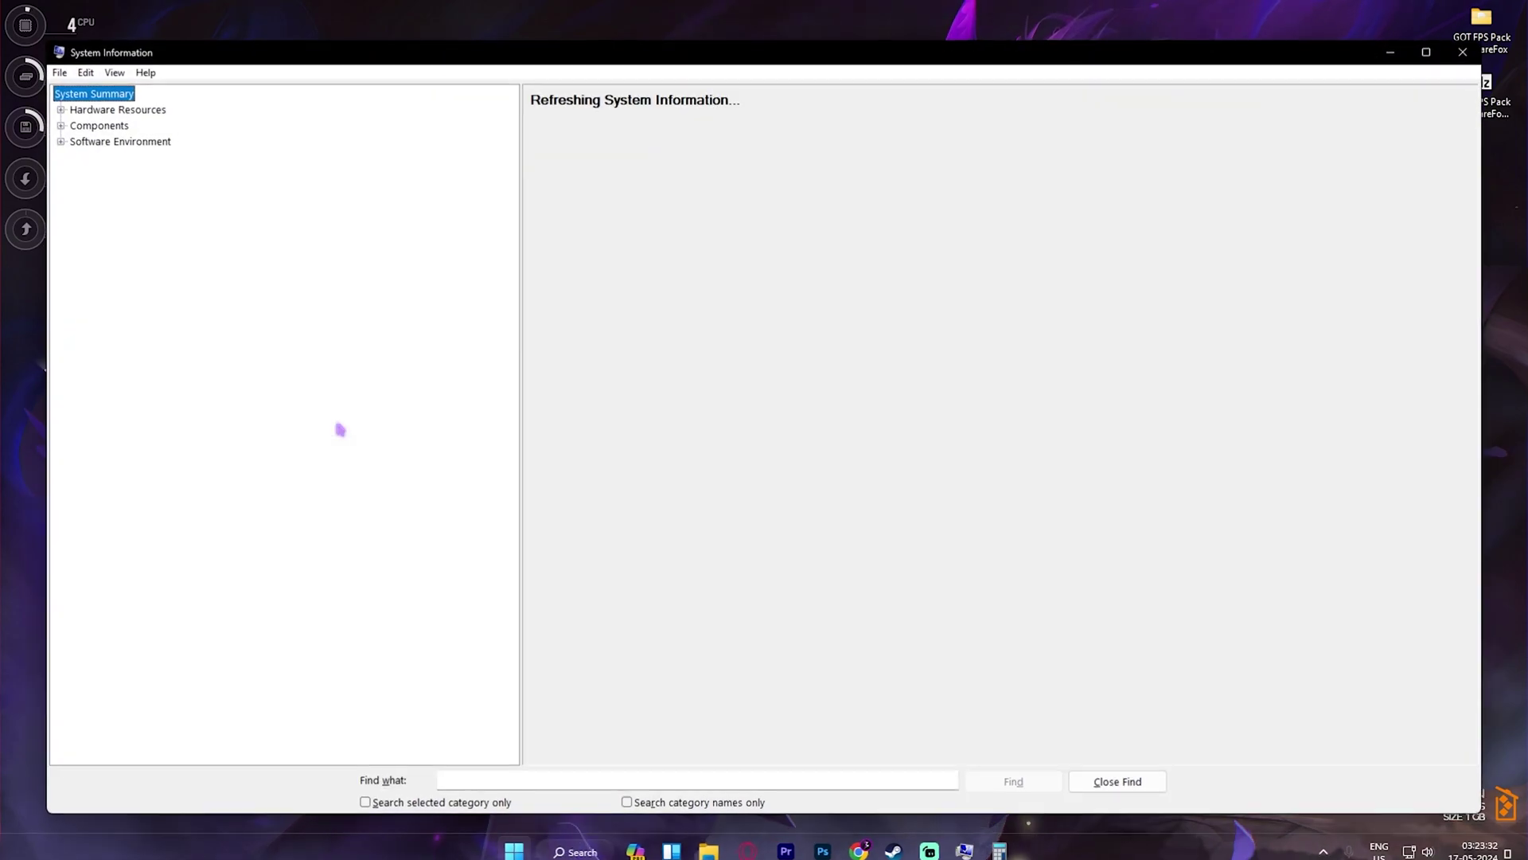
pyautogui.click(618, 561)
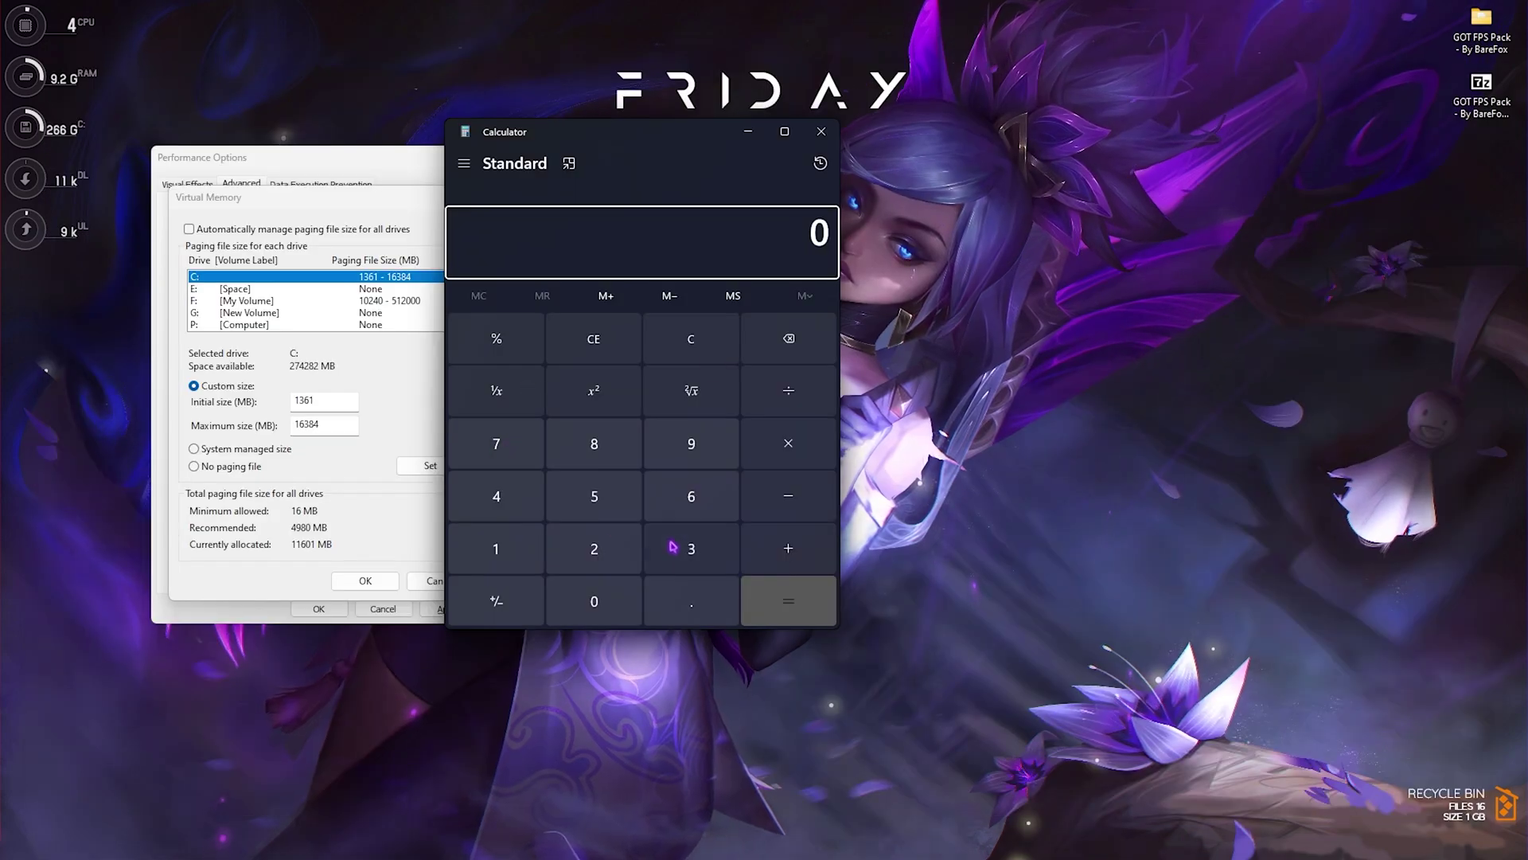
pyautogui.write('32*1')
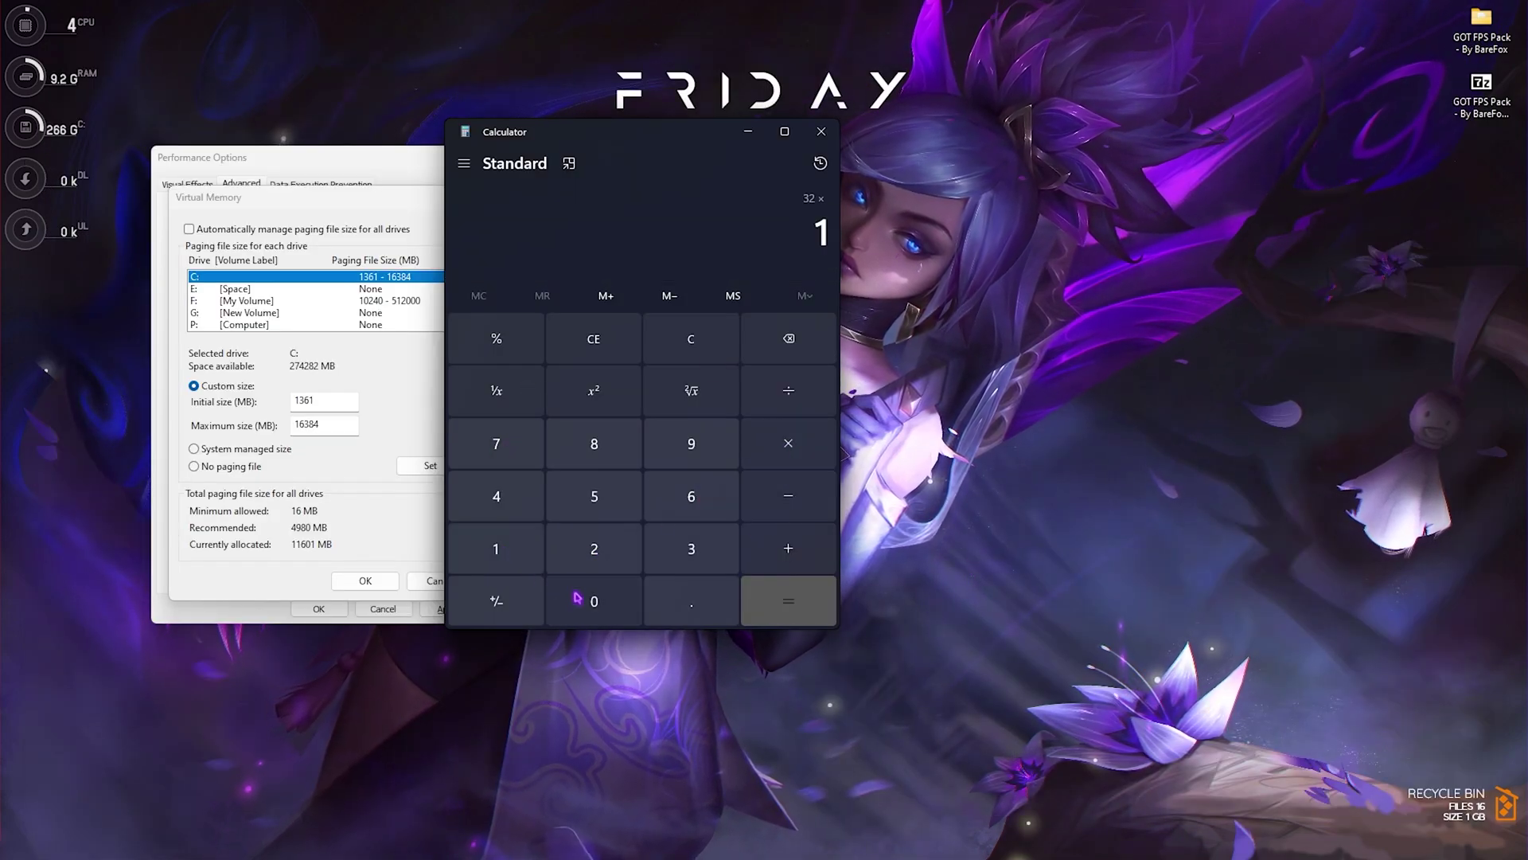
pyautogui.write('024')
pyautogui.press('Return')
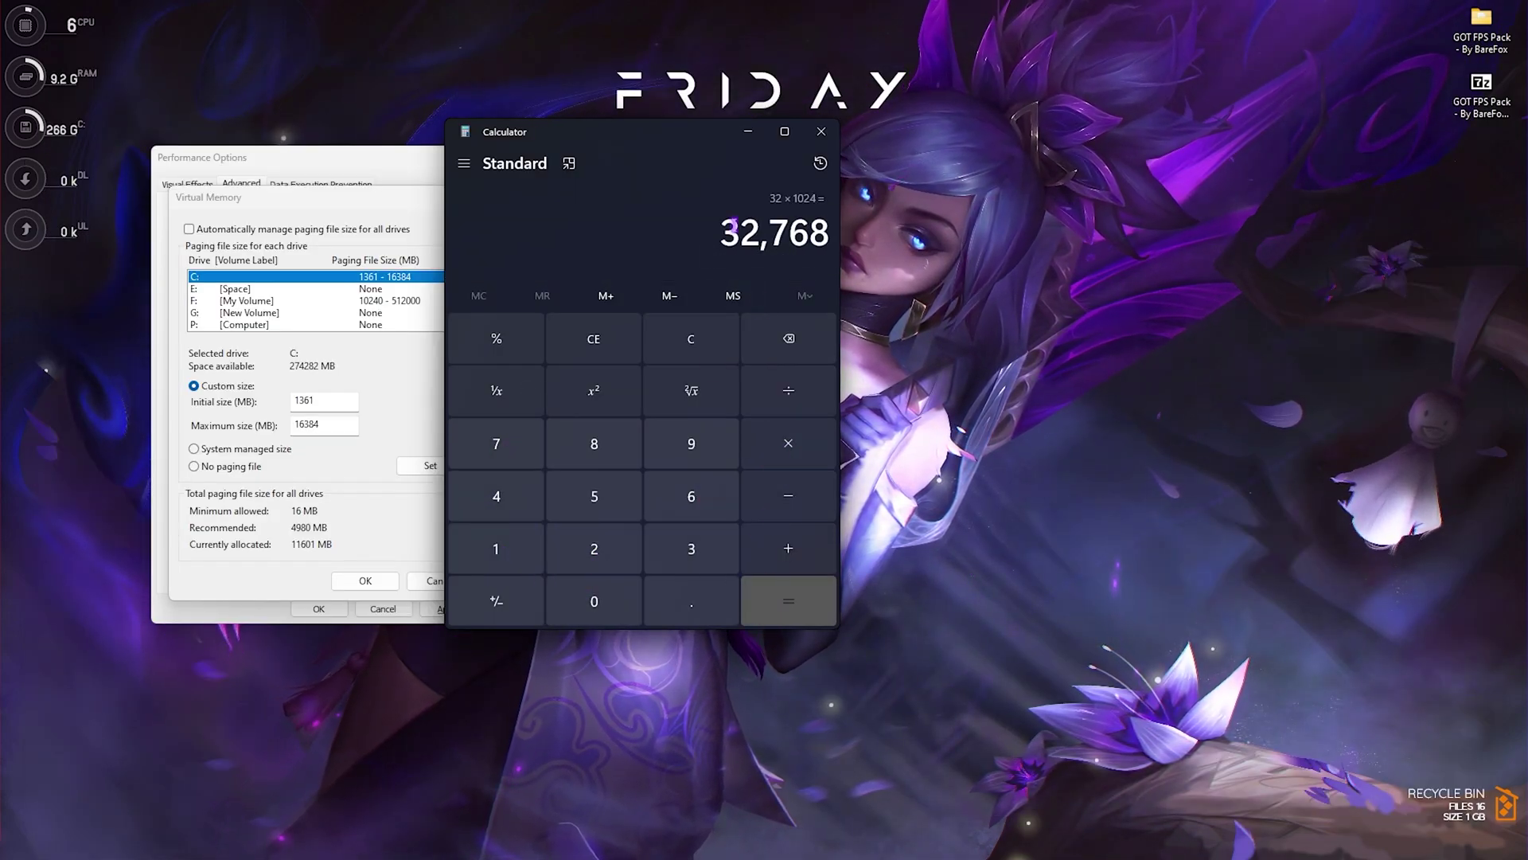
pyautogui.write('/2')
pyautogui.press('Return')
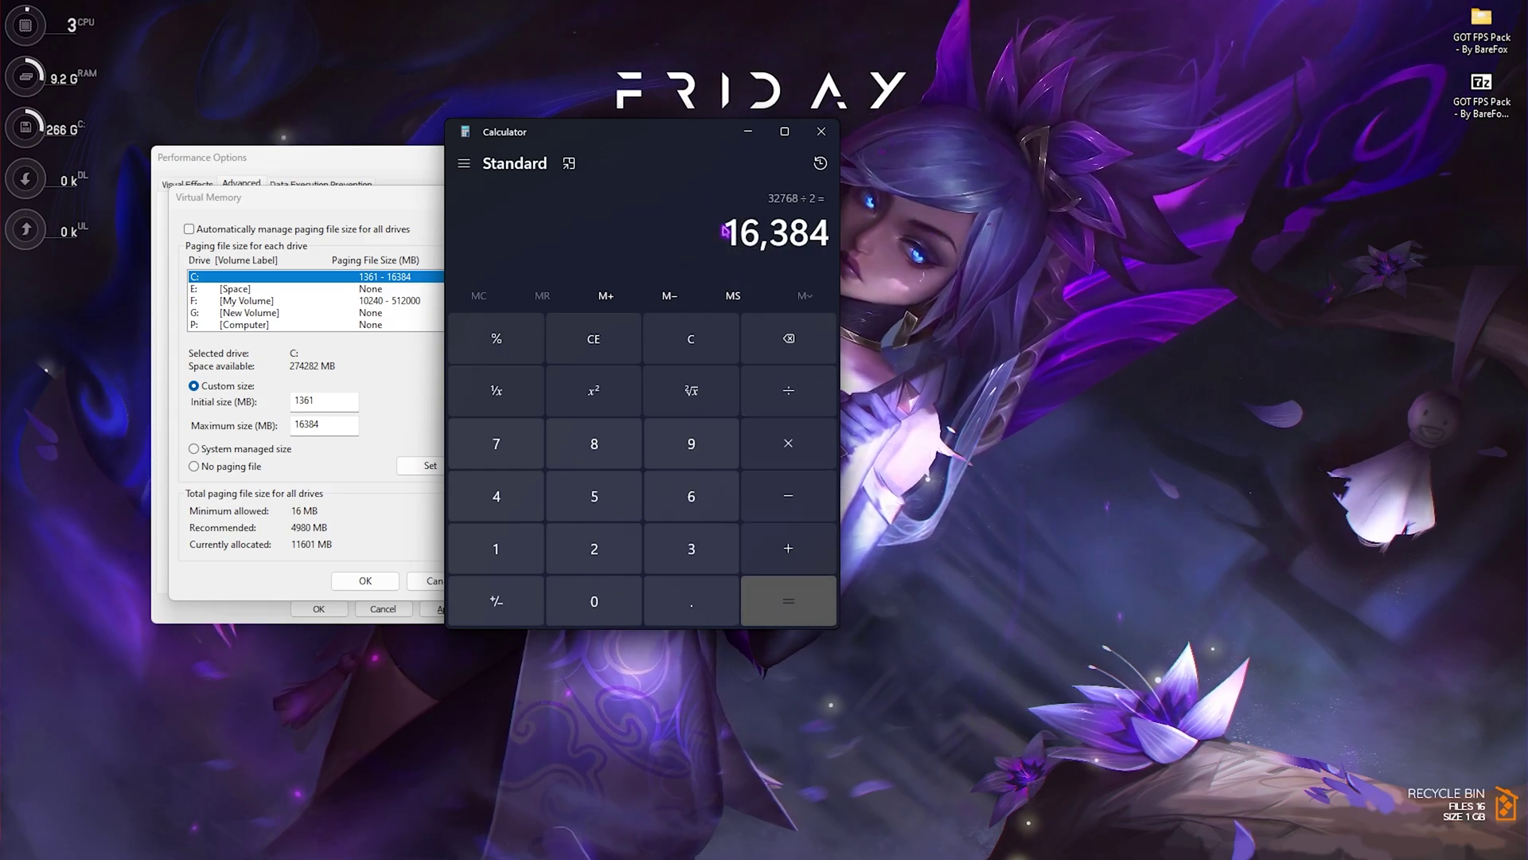
# Step: Apply the 1361–16384 MB custom paging file to drive C and confirm
pyautogui.click(327, 424)
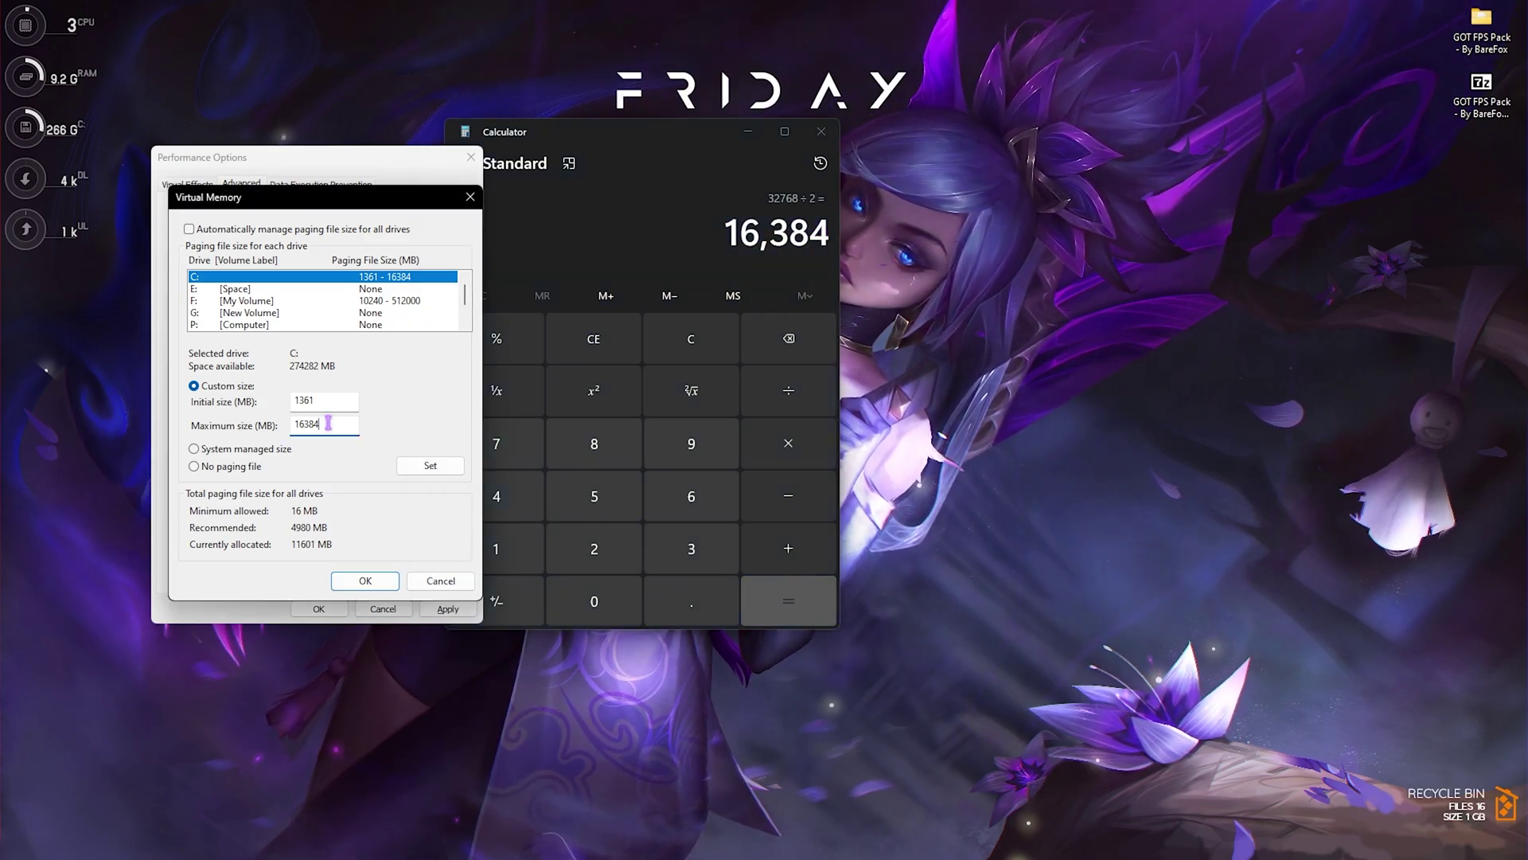
pyautogui.click(820, 131)
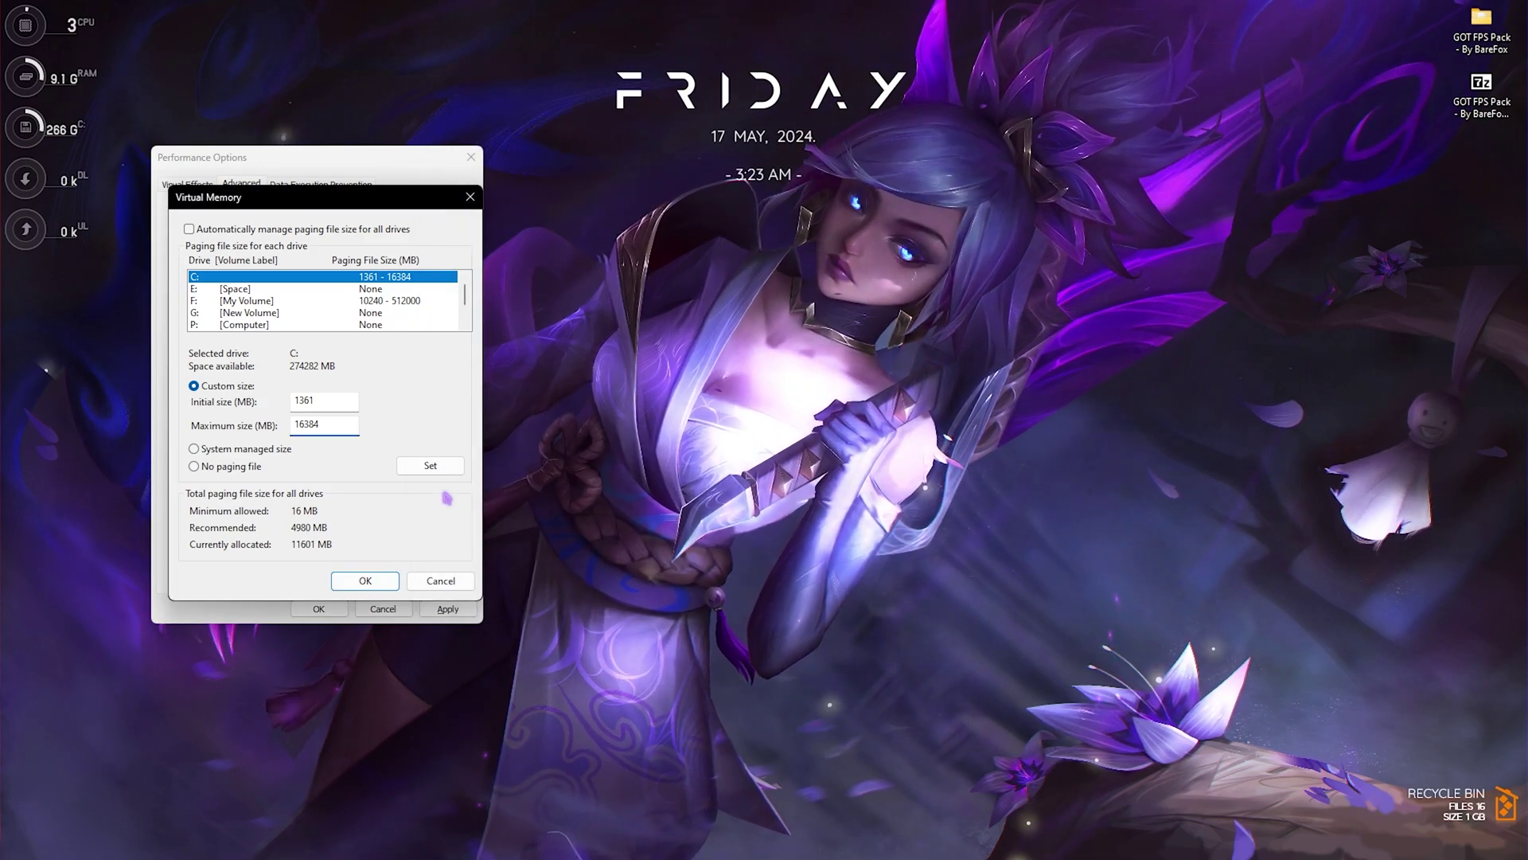
pyautogui.click(364, 582)
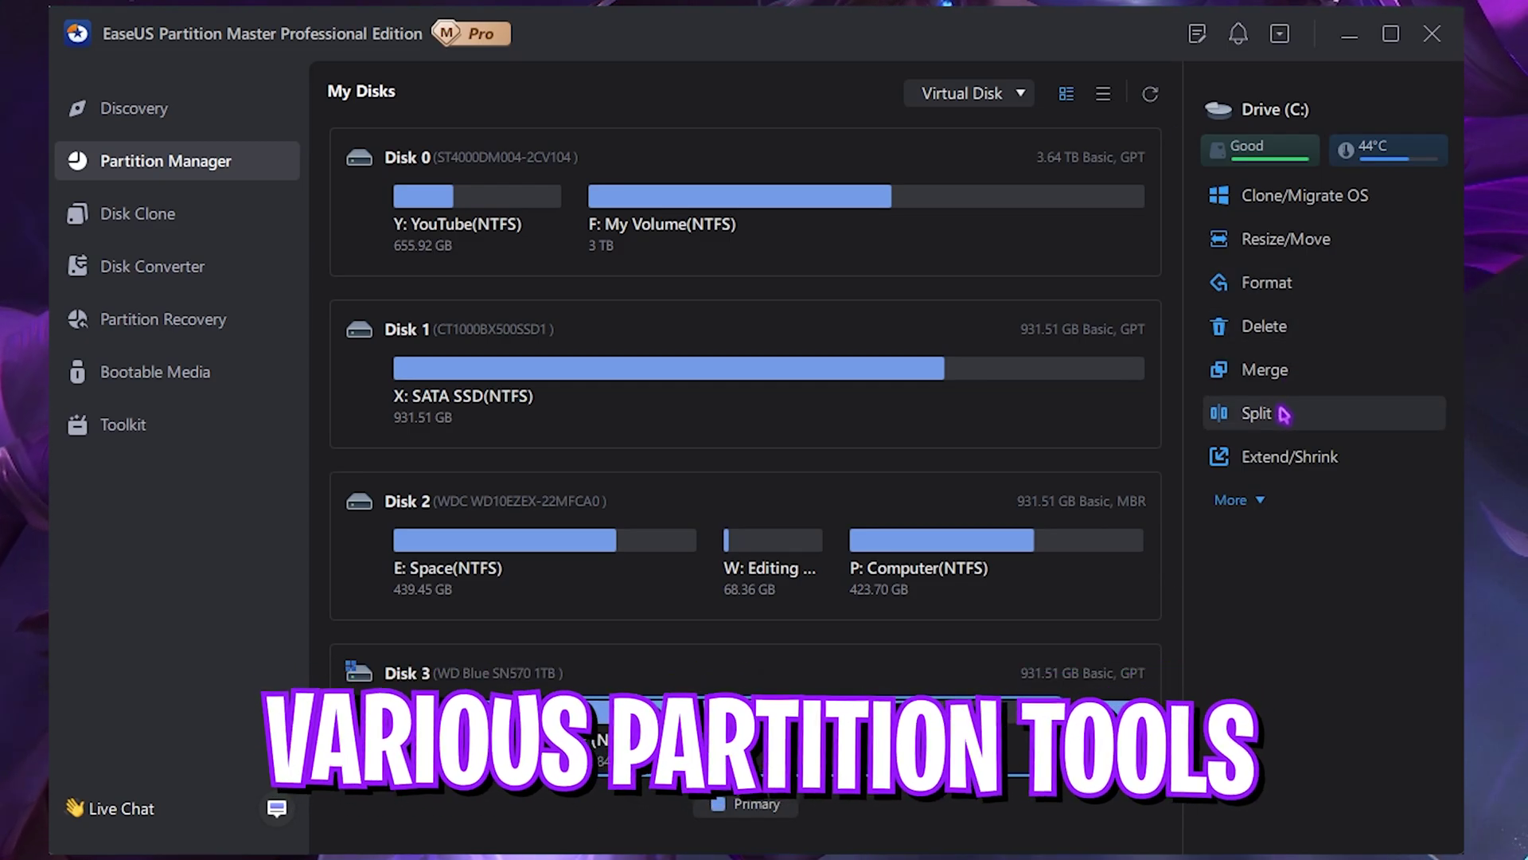
# Step: Browse drive C's actions, Disk Clone, Disk Converter, Partition Recovery, Bootable Media and Toolkit pages
pyautogui.click(1263, 501)
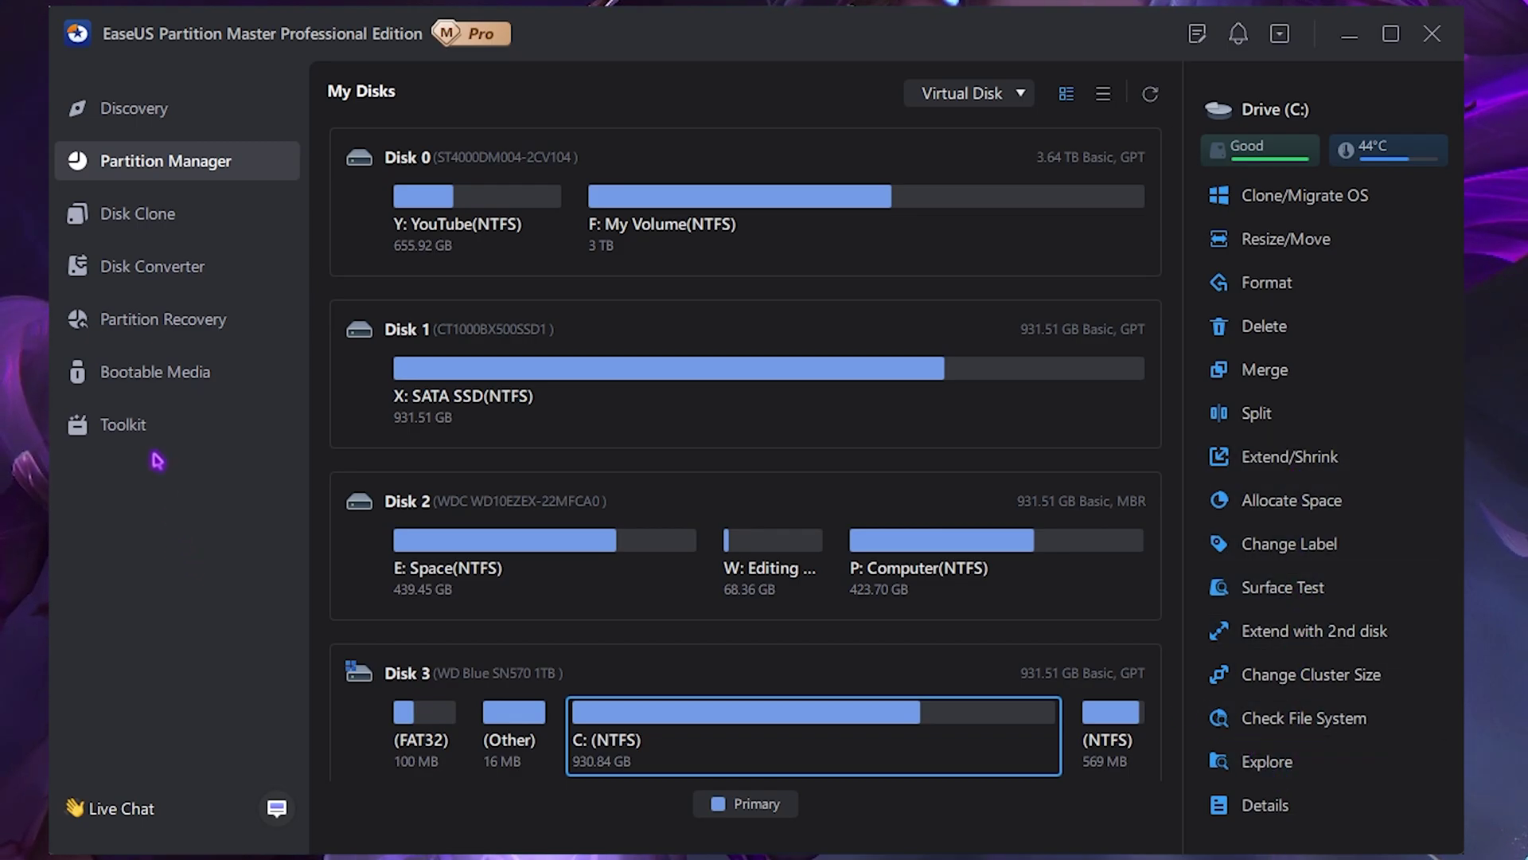
pyautogui.click(168, 214)
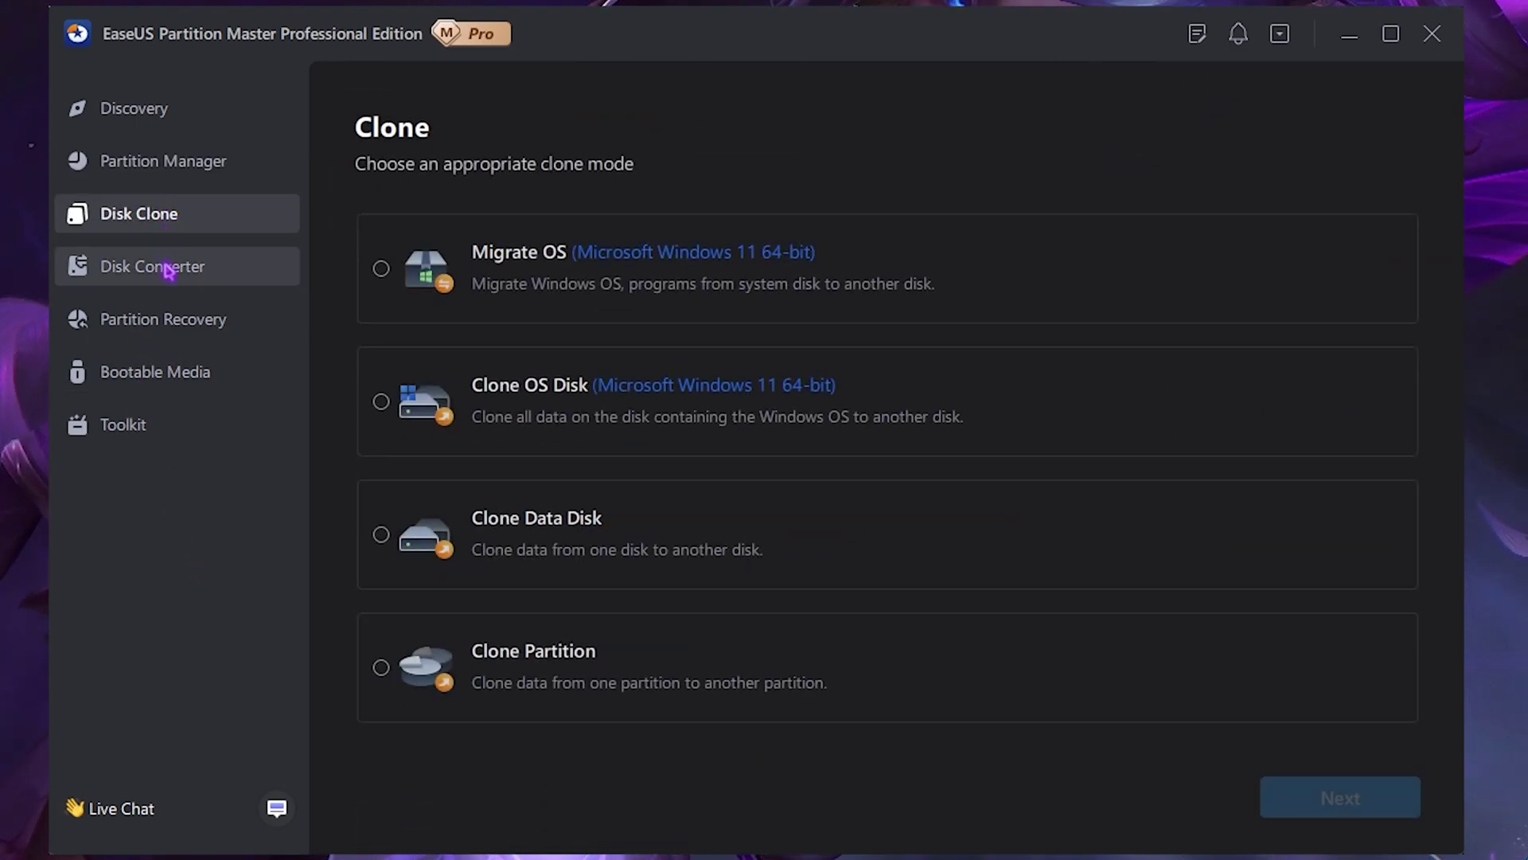
pyautogui.click(167, 267)
pyautogui.click(176, 319)
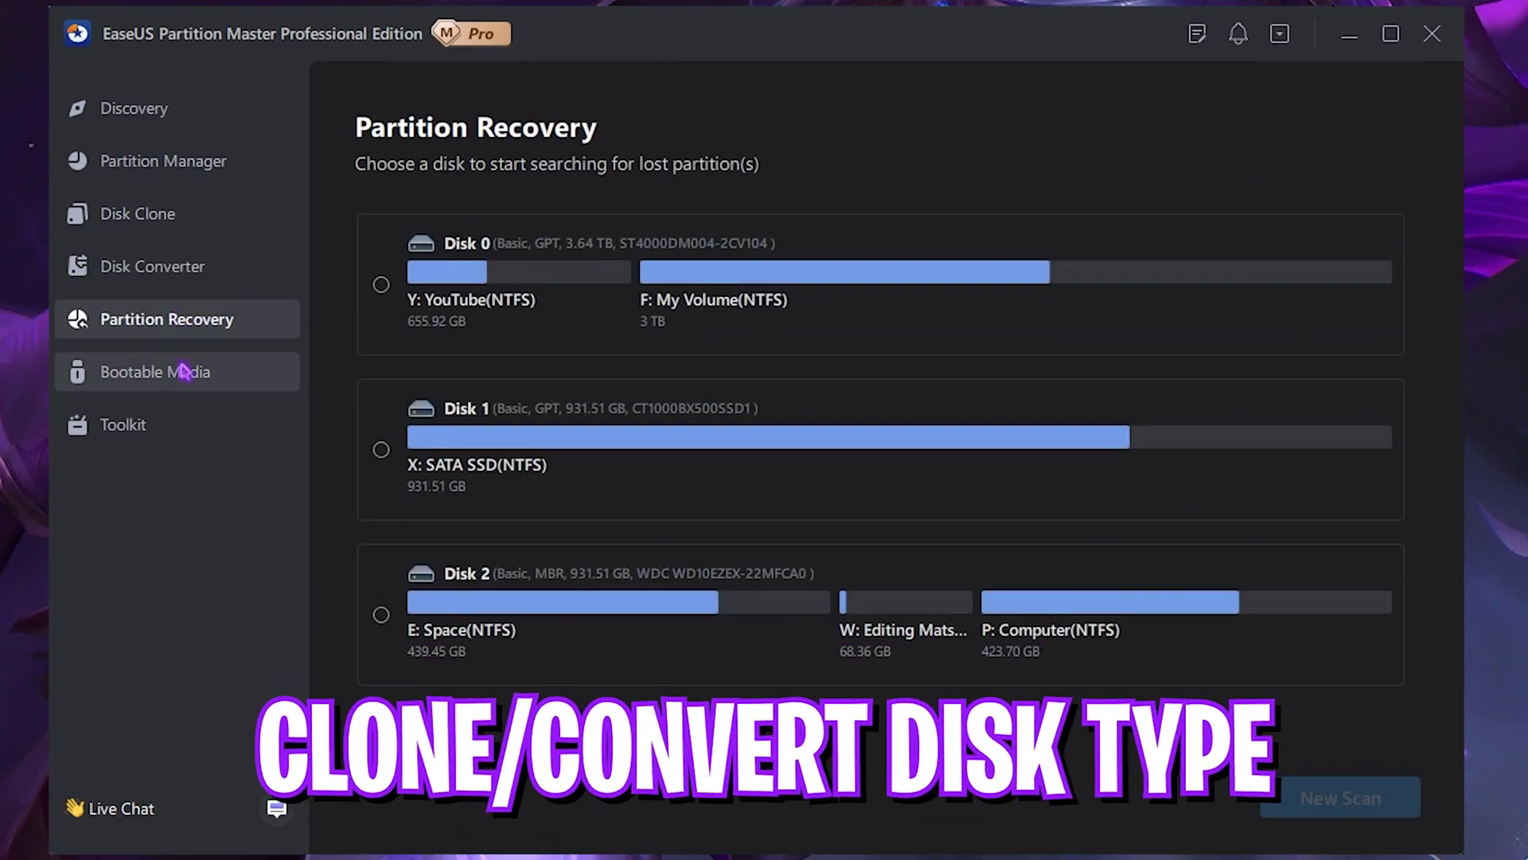
pyautogui.click(185, 371)
pyautogui.click(168, 425)
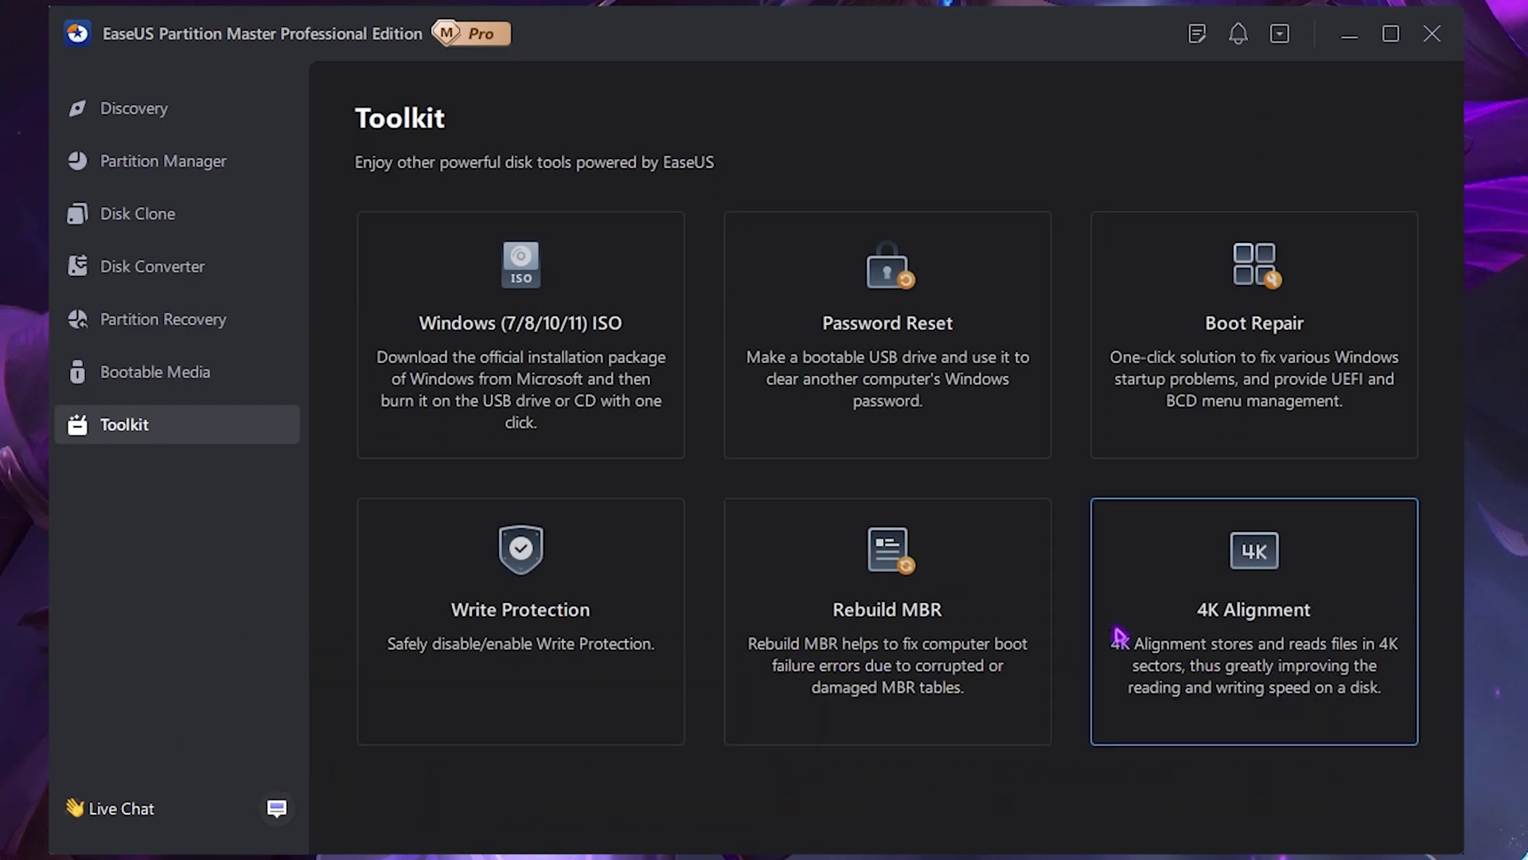
pyautogui.click(135, 174)
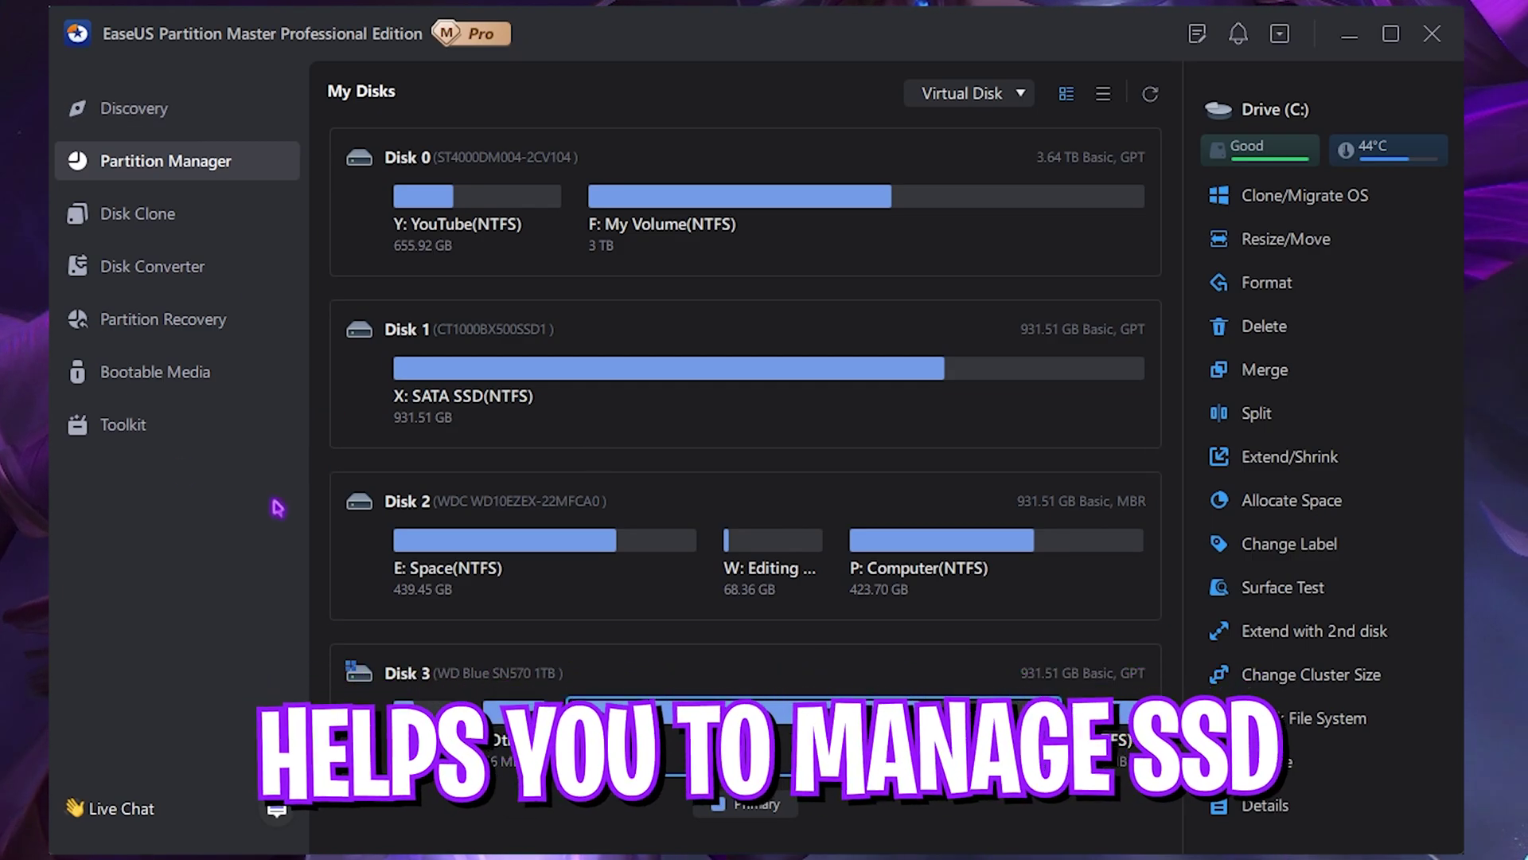
pyautogui.click(1311, 197)
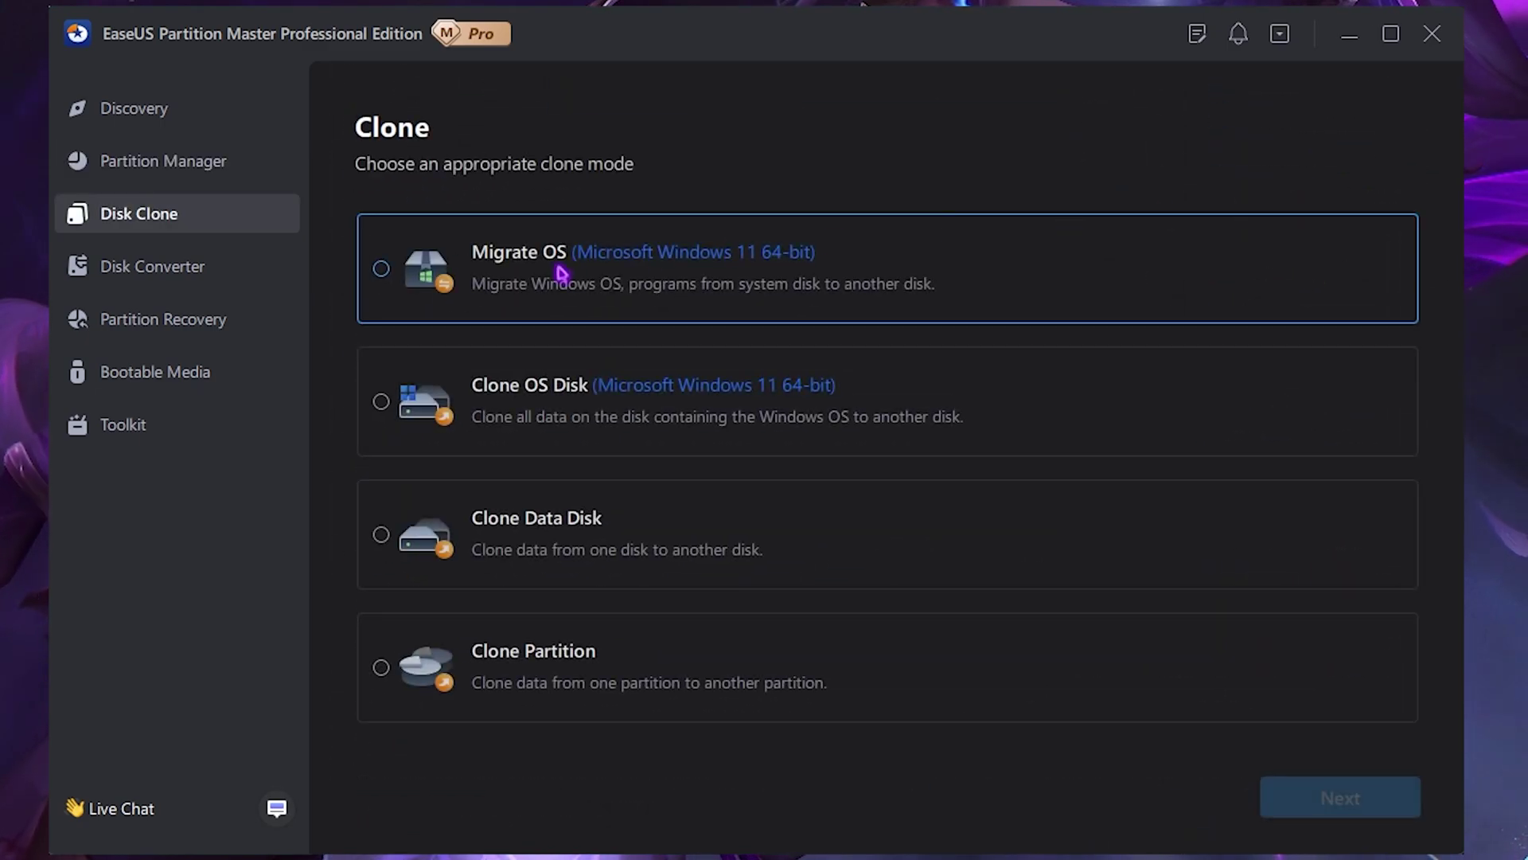
pyautogui.click(558, 273)
pyautogui.click(1326, 798)
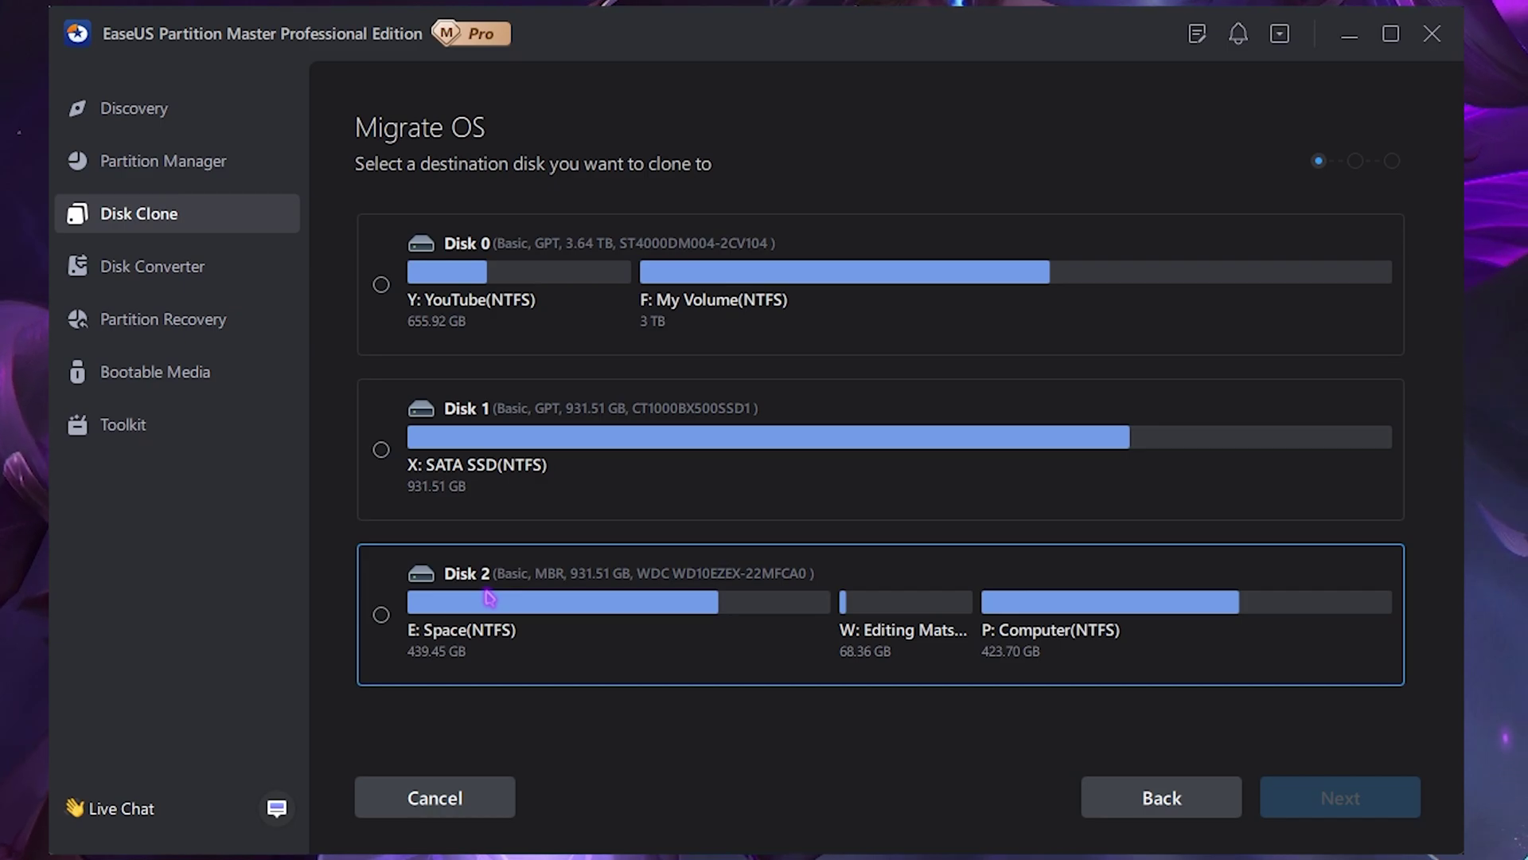
pyautogui.scroll(-3, 490, 598)
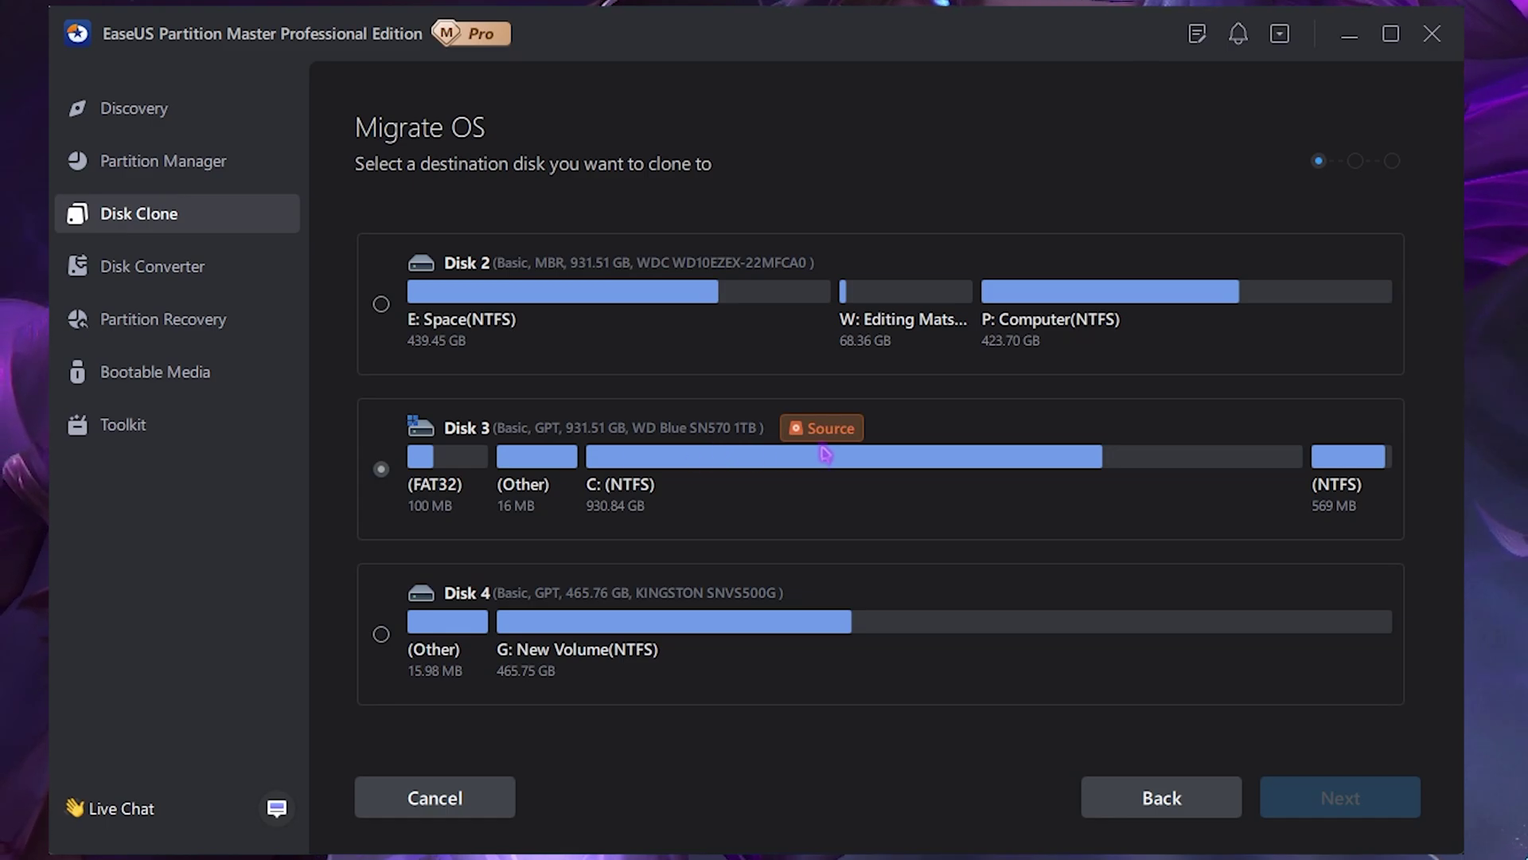
pyautogui.click(384, 308)
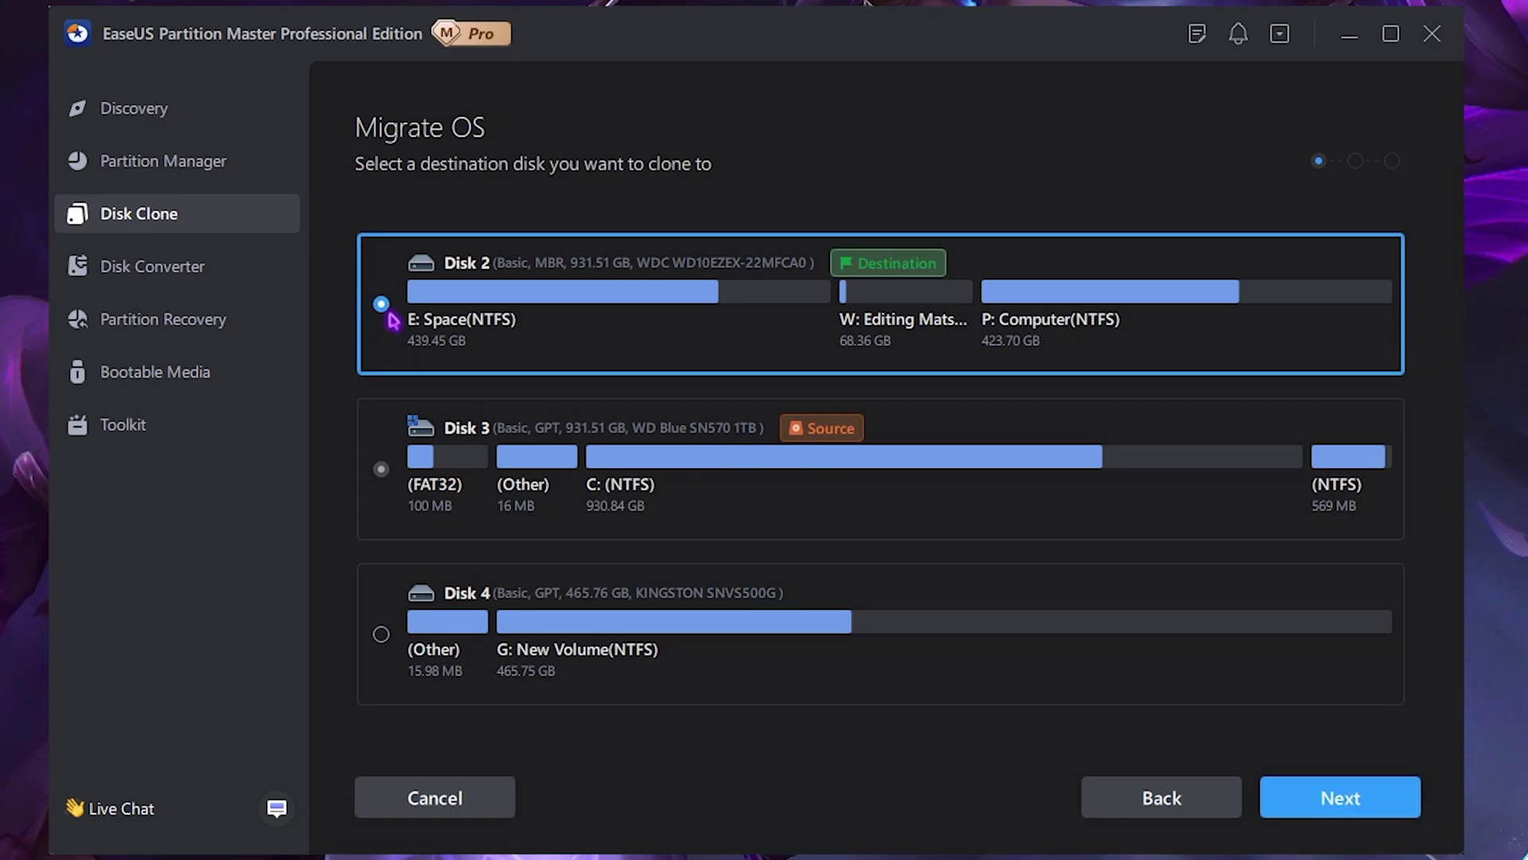
pyautogui.click(1340, 799)
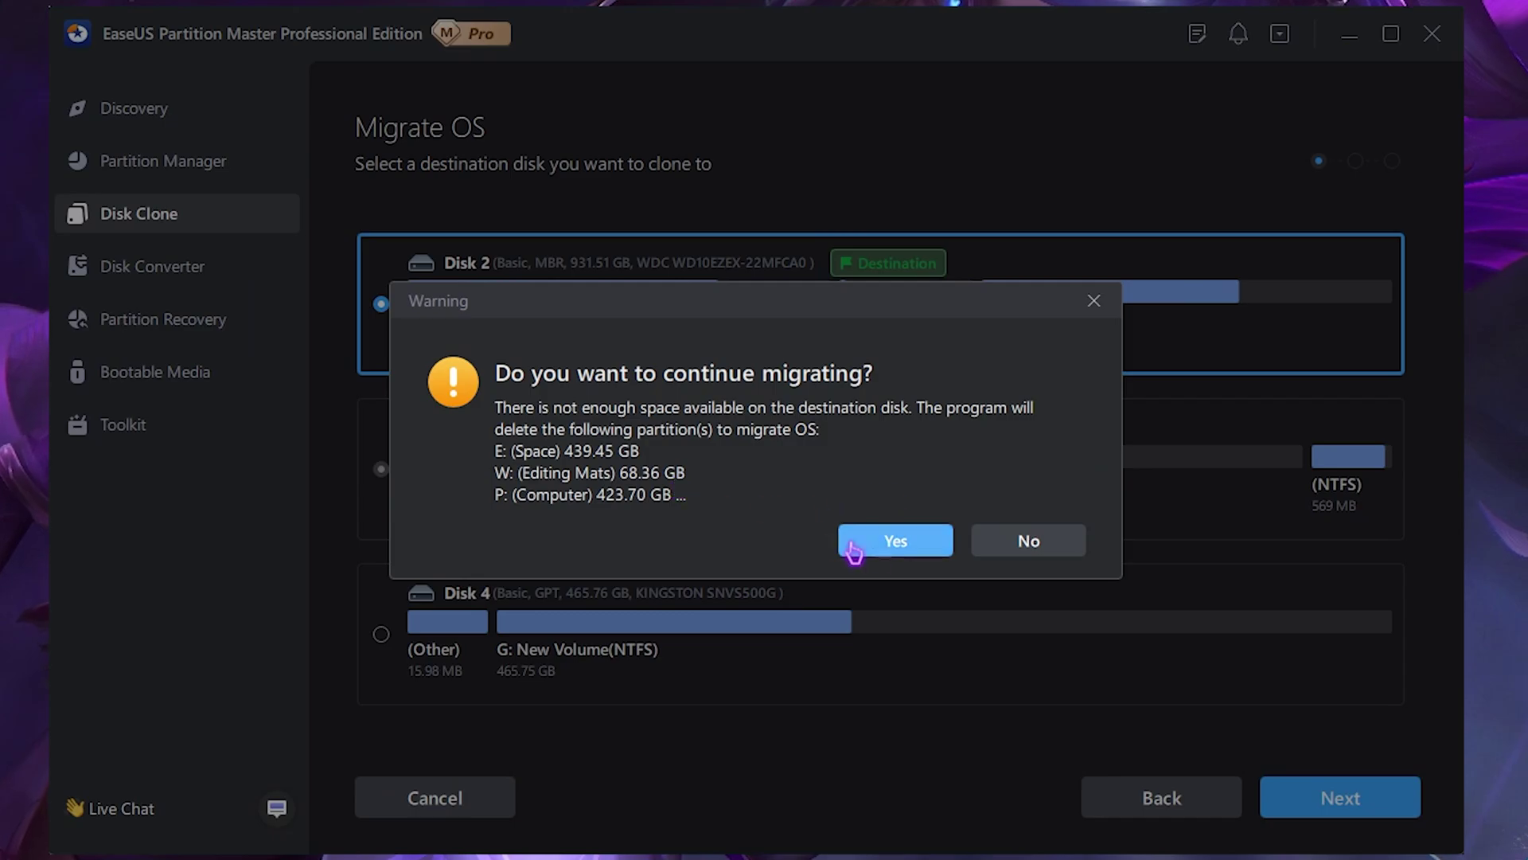
pyautogui.click(1041, 552)
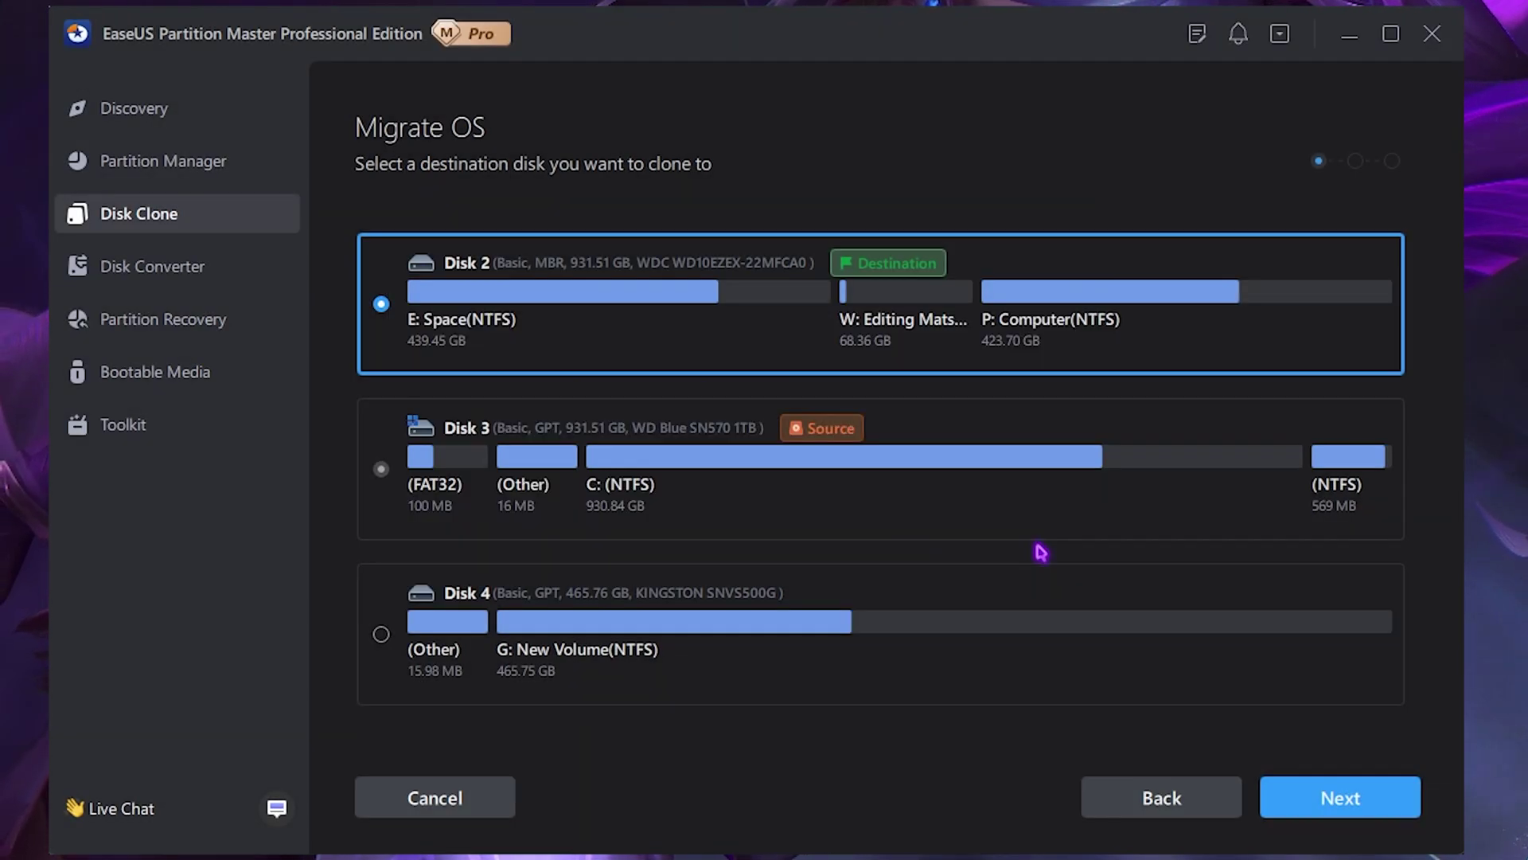
pyautogui.click(173, 153)
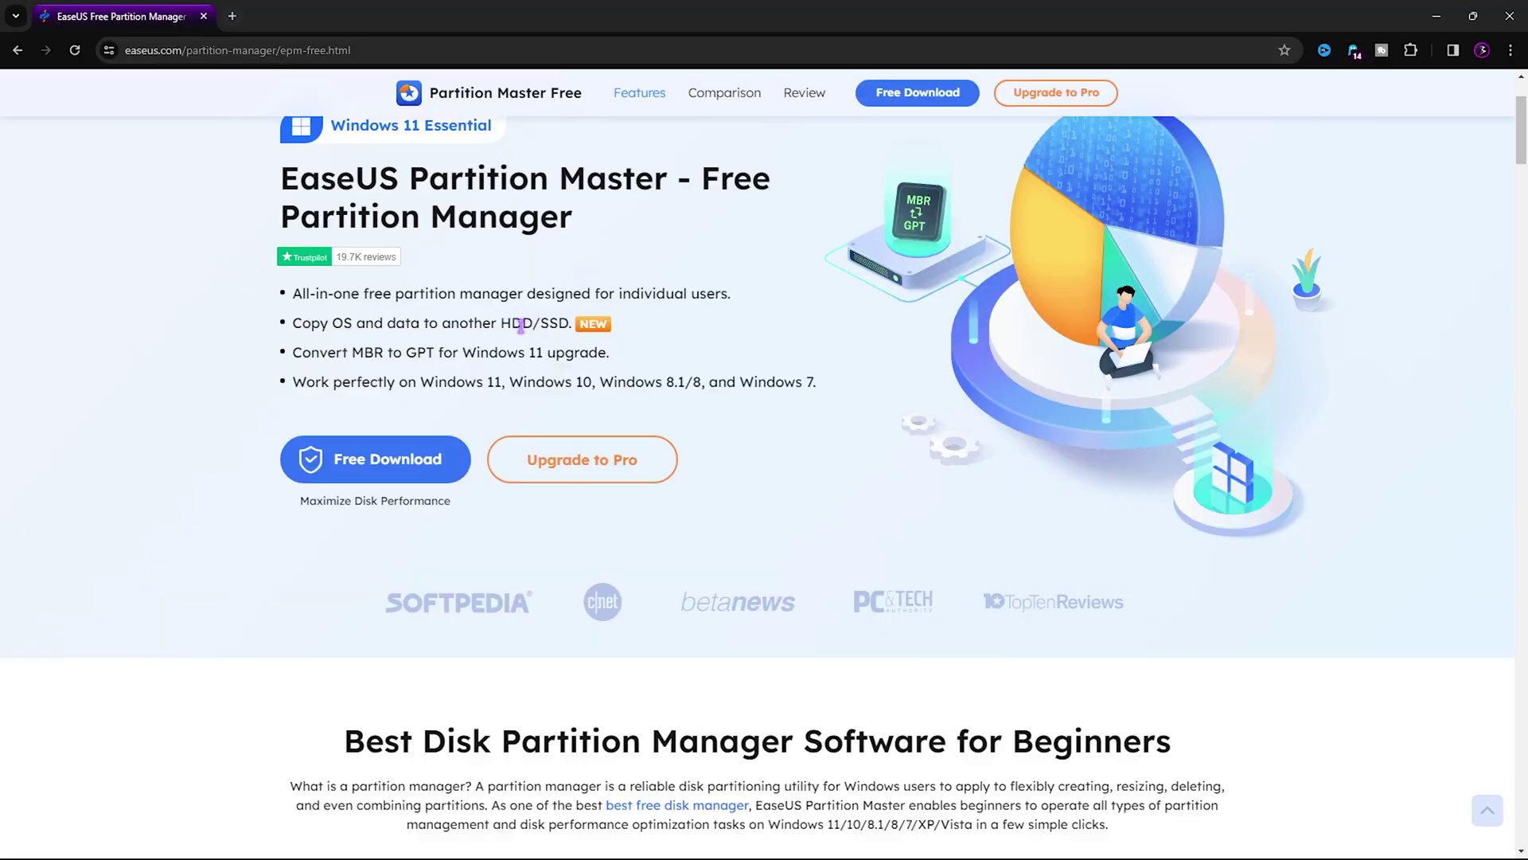
pyautogui.scroll(2, 521, 324)
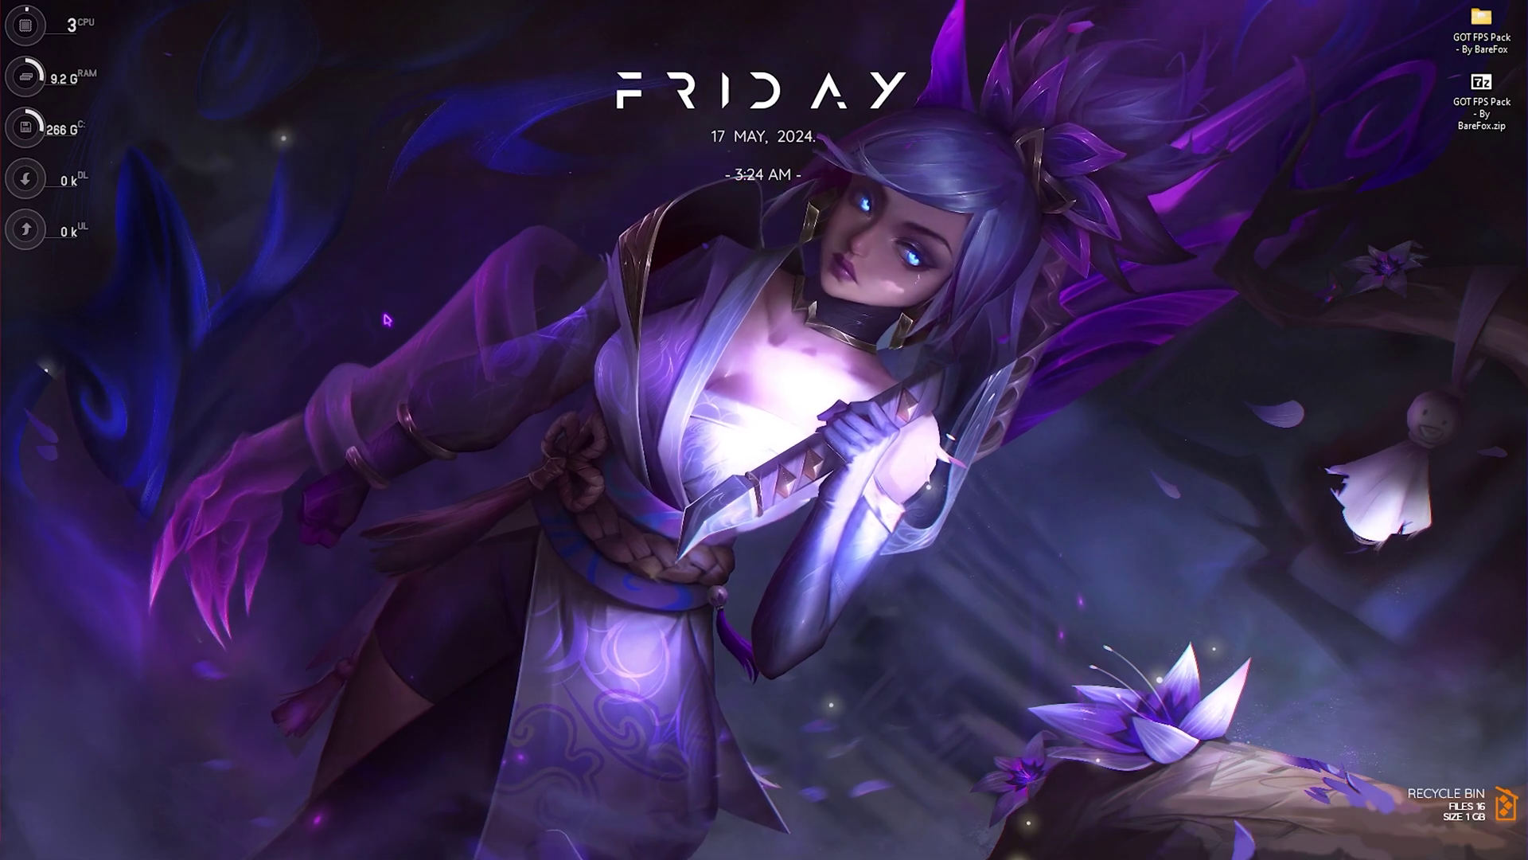
# Step: Open Windows search to look for Edit group policy
pyautogui.press('super')
pyautogui.write('loc')
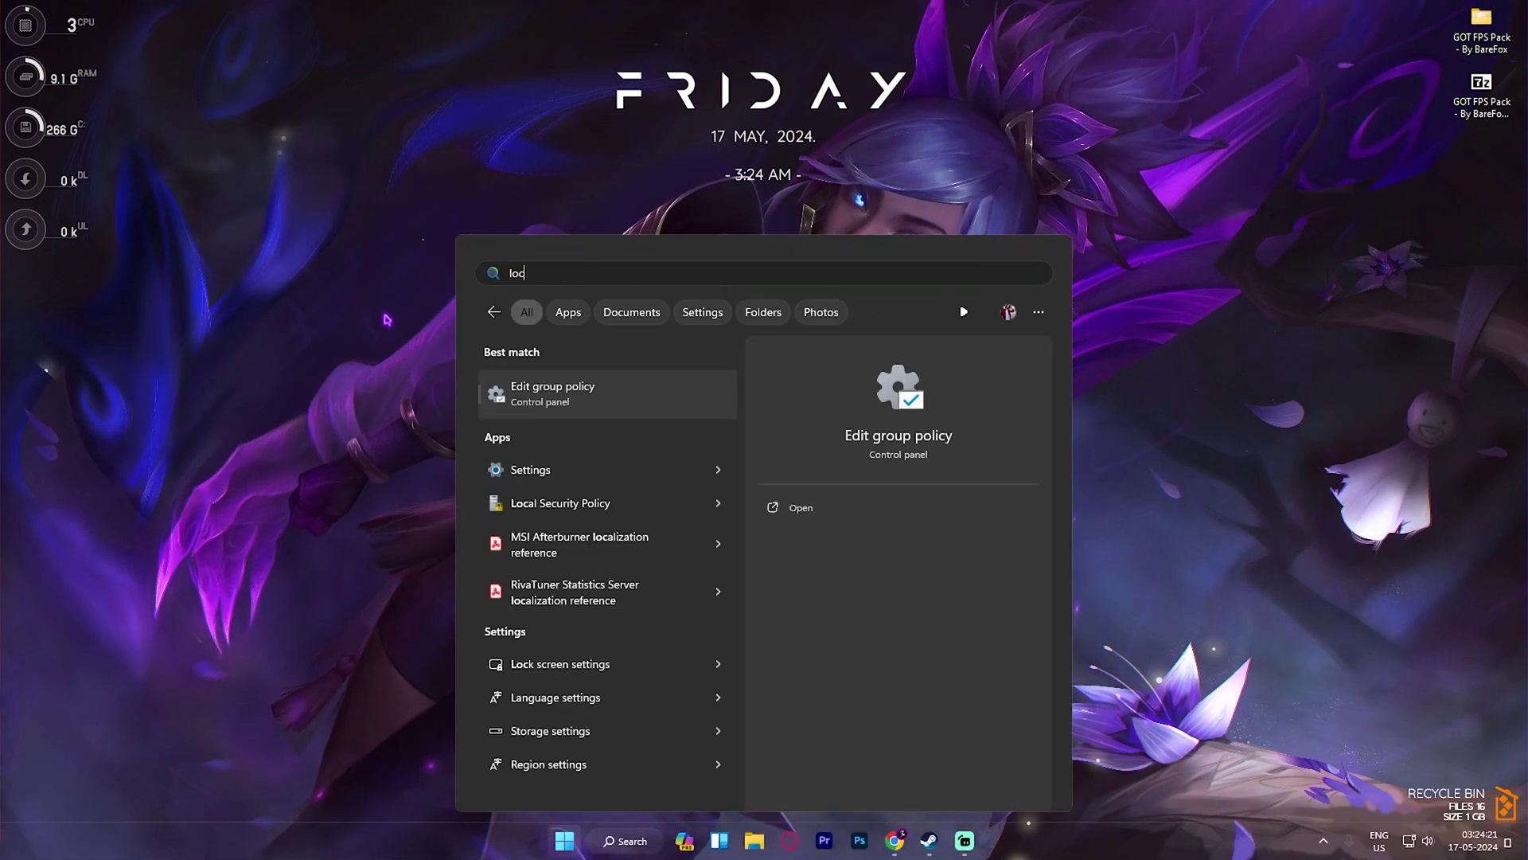
# Step: Open the Group Policy Editor maximized and navigate to Windows Components > App Privacy
pyautogui.press('Return')
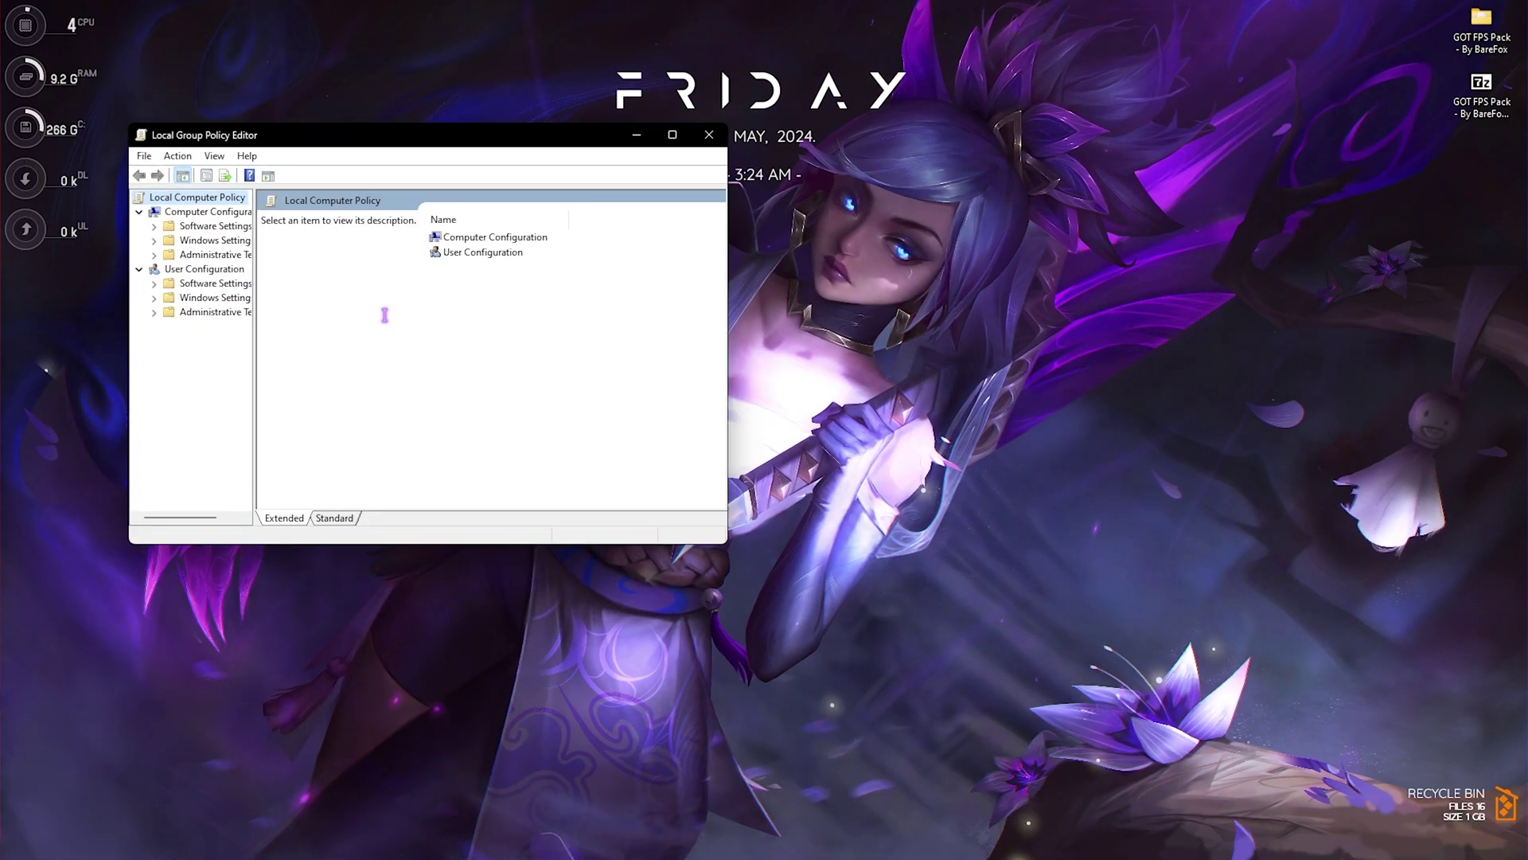
pyautogui.press('super+Up')
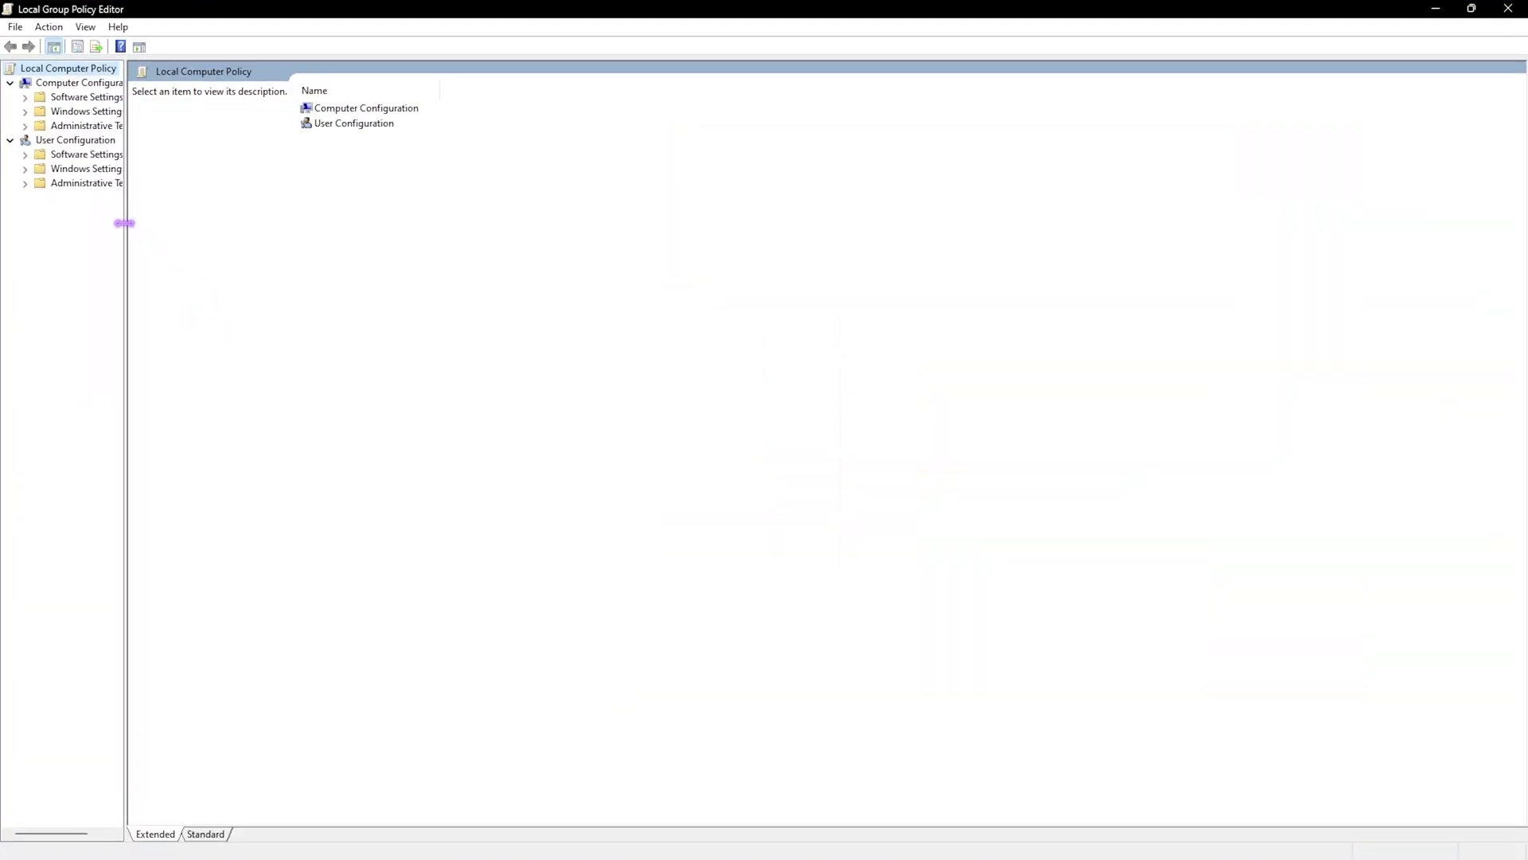
pyautogui.moveTo(124, 223); pyautogui.dragTo(284, 249)
pyautogui.click(26, 126)
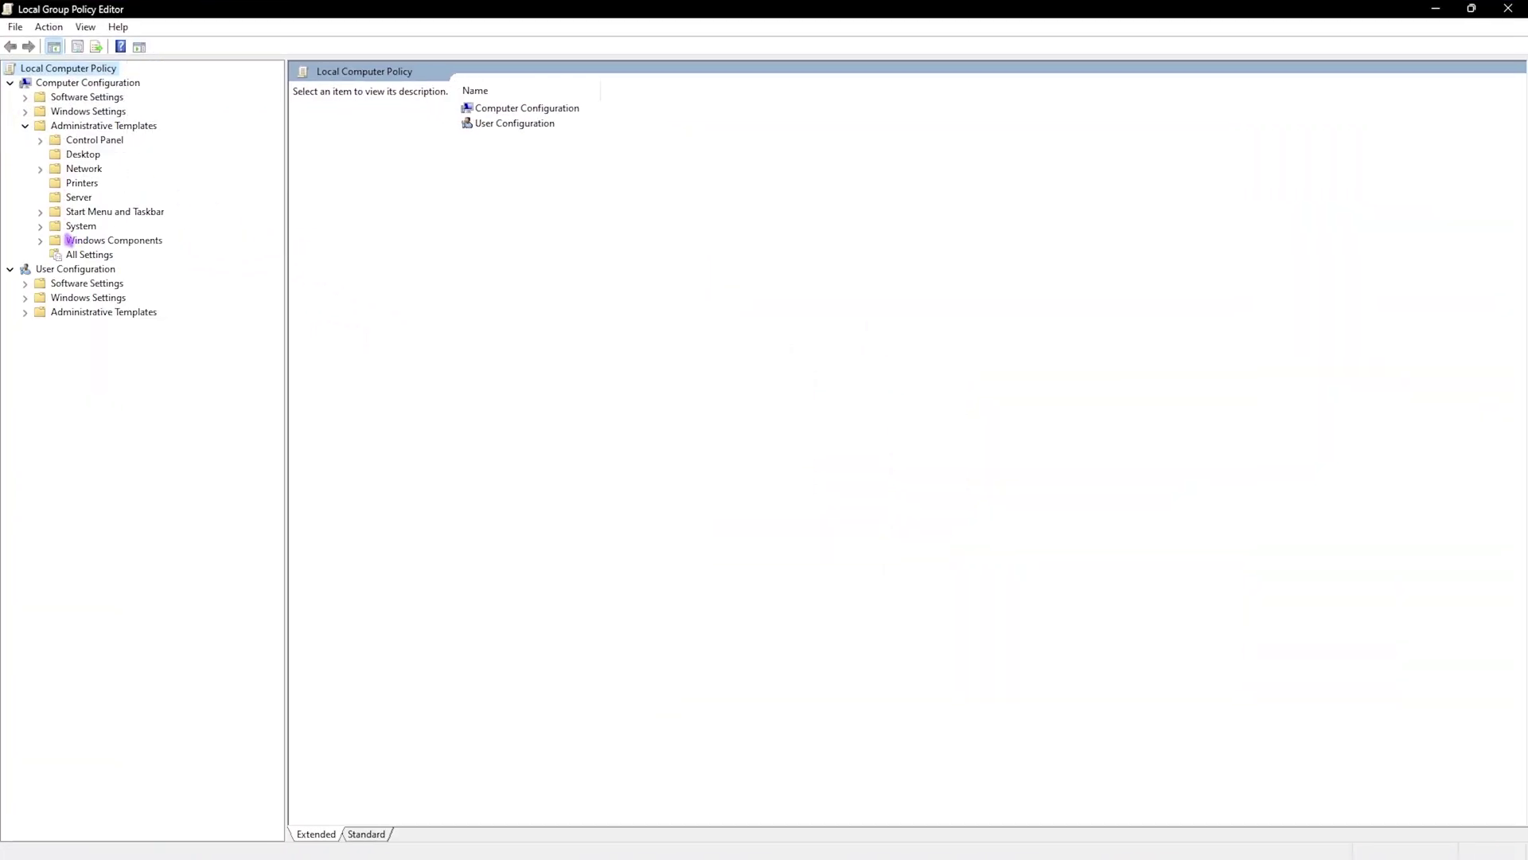
pyautogui.click(41, 240)
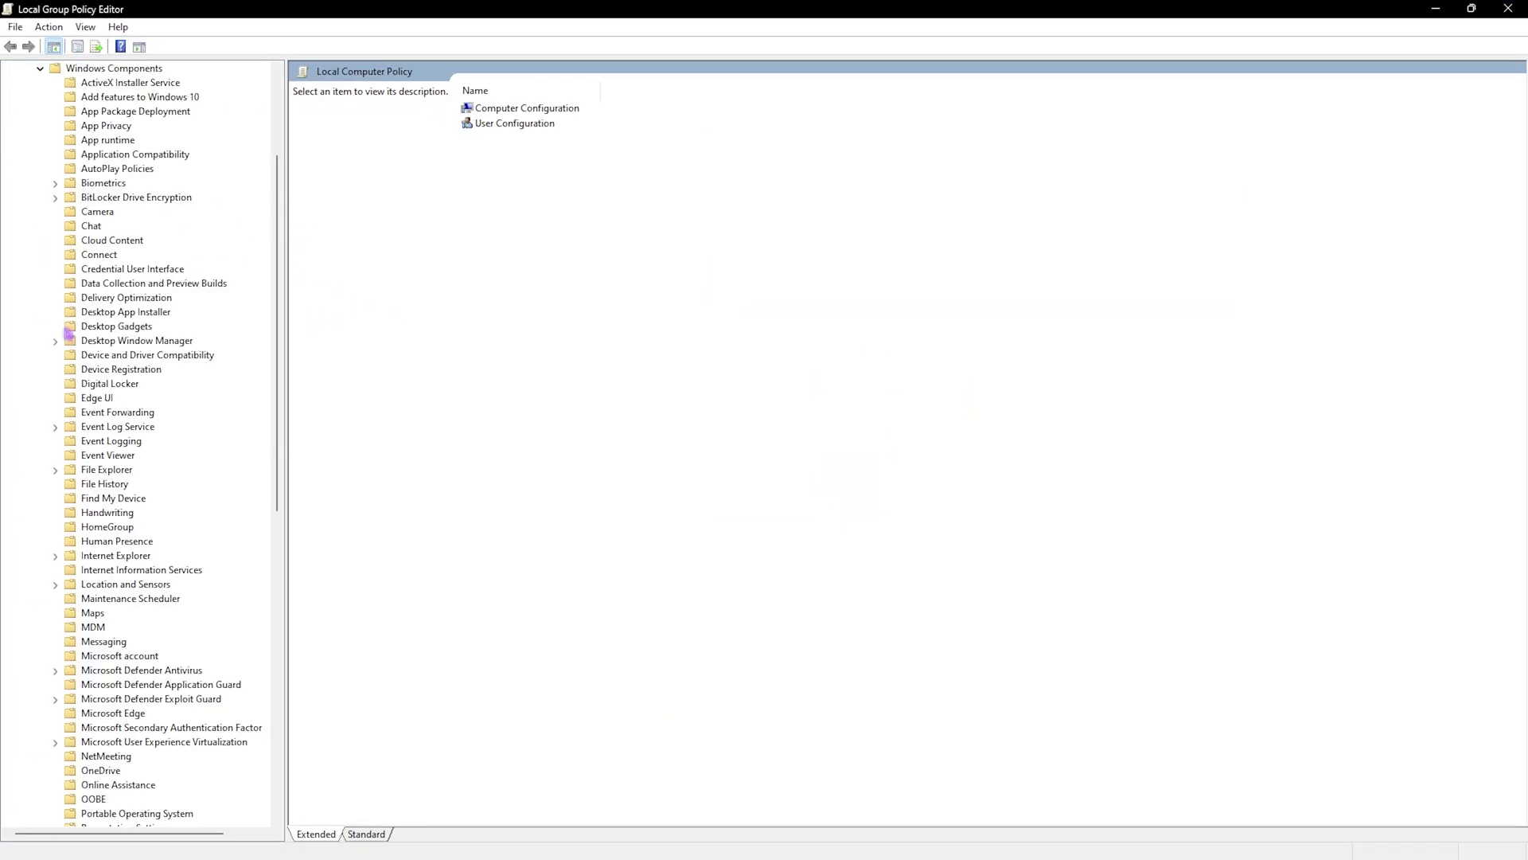
pyautogui.click(109, 129)
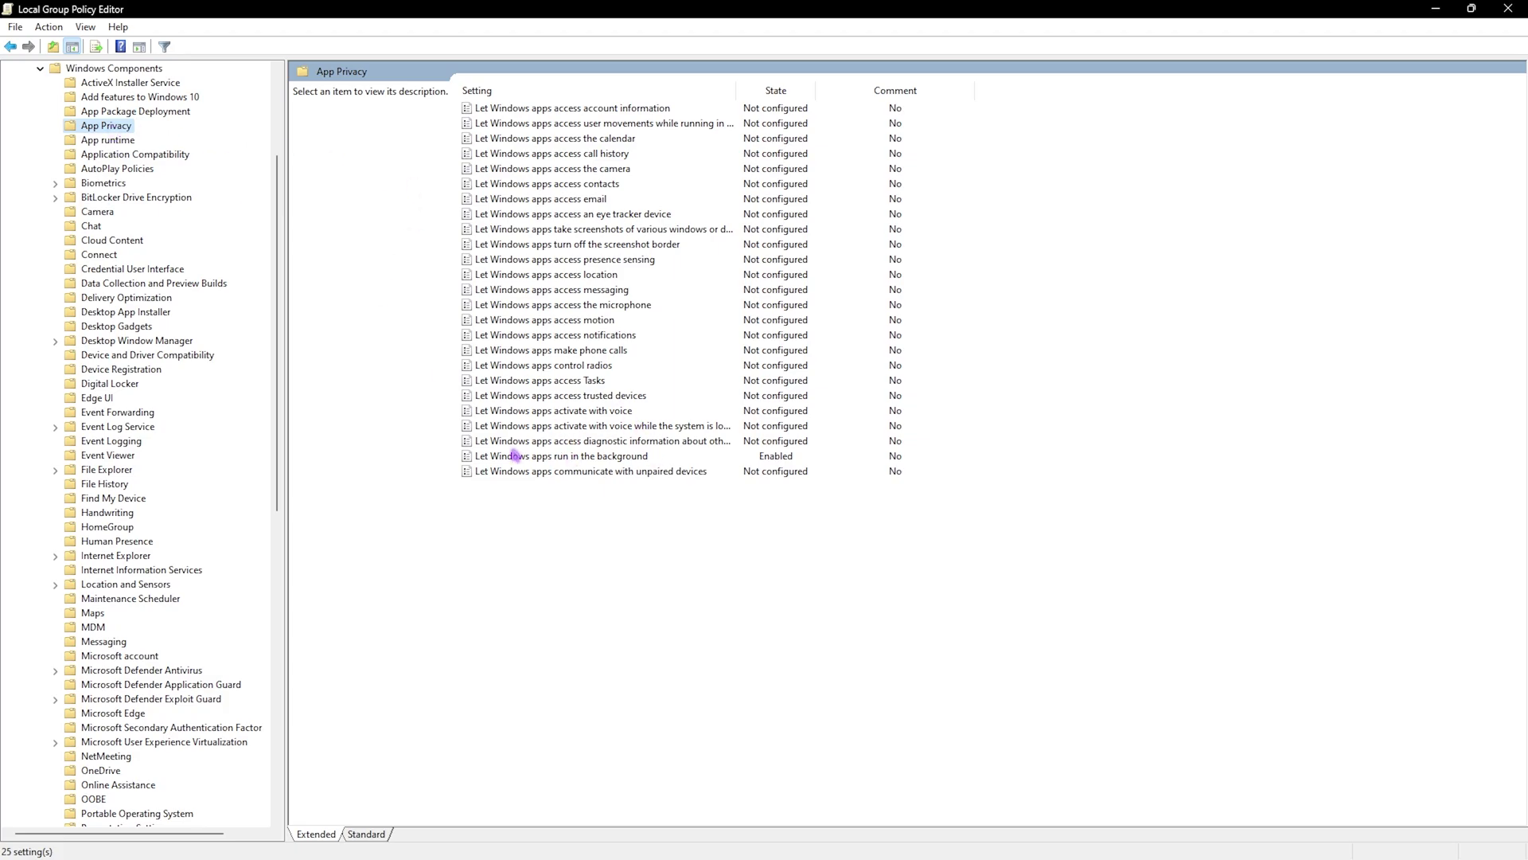
# Step: Enable 'Let Windows apps run in the background' with Force Deny as the default
pyautogui.doubleClick(515, 455)
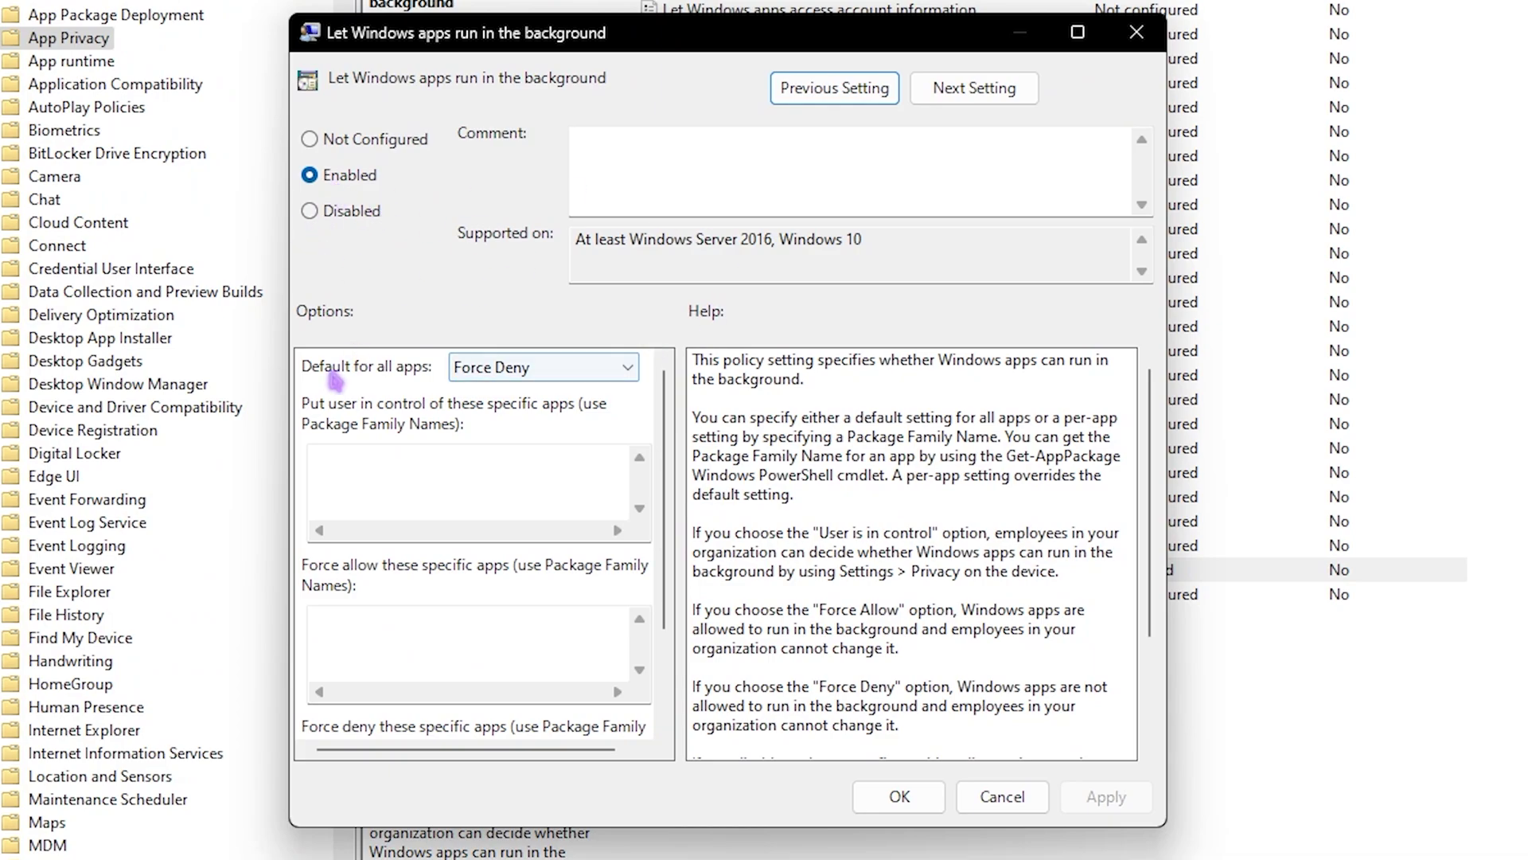
pyautogui.click(511, 377)
pyautogui.click(509, 437)
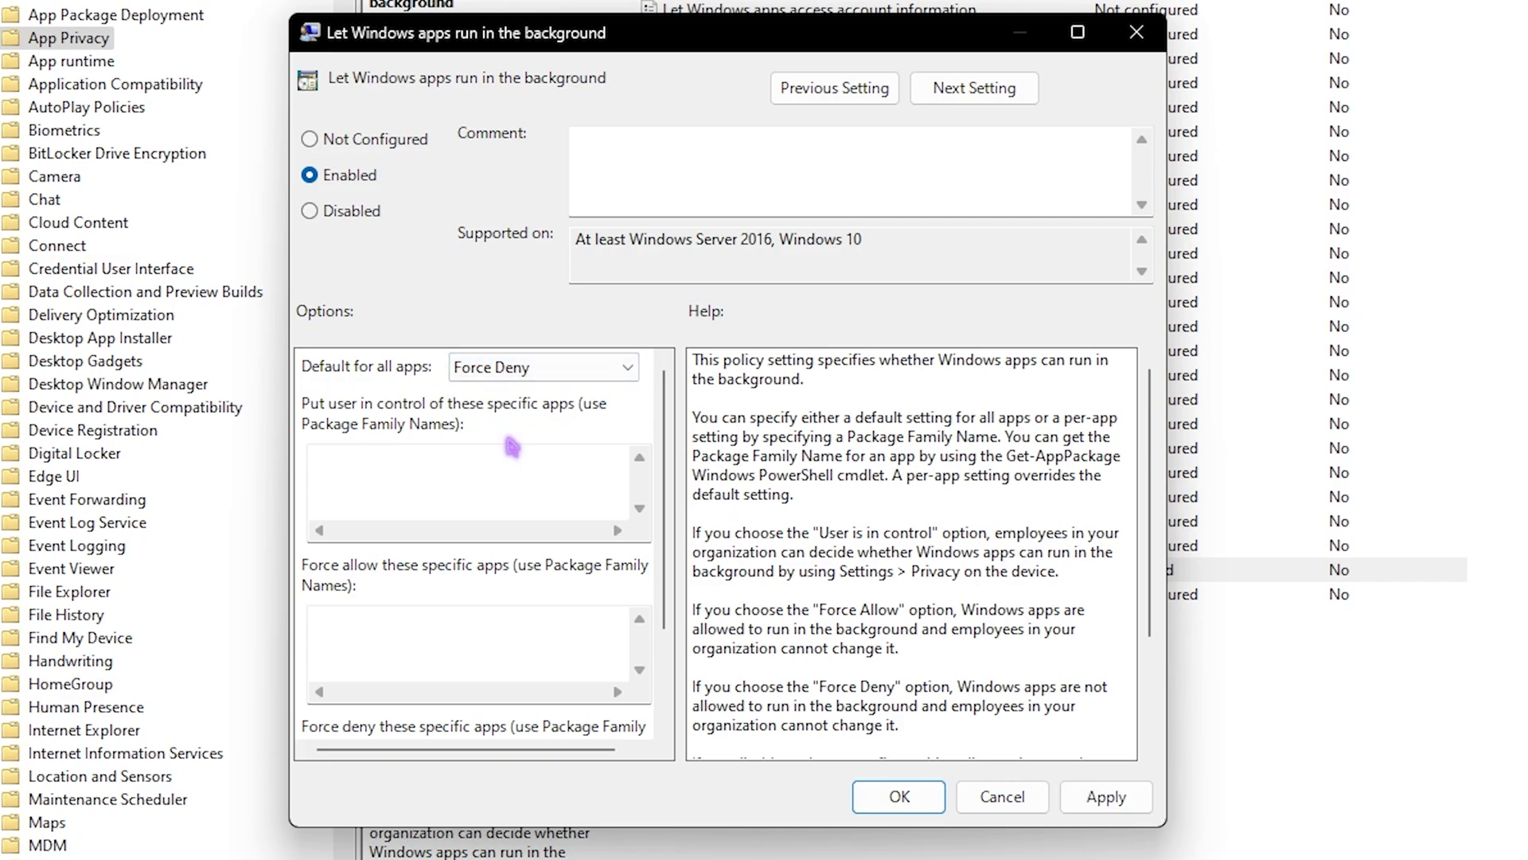
pyautogui.click(900, 797)
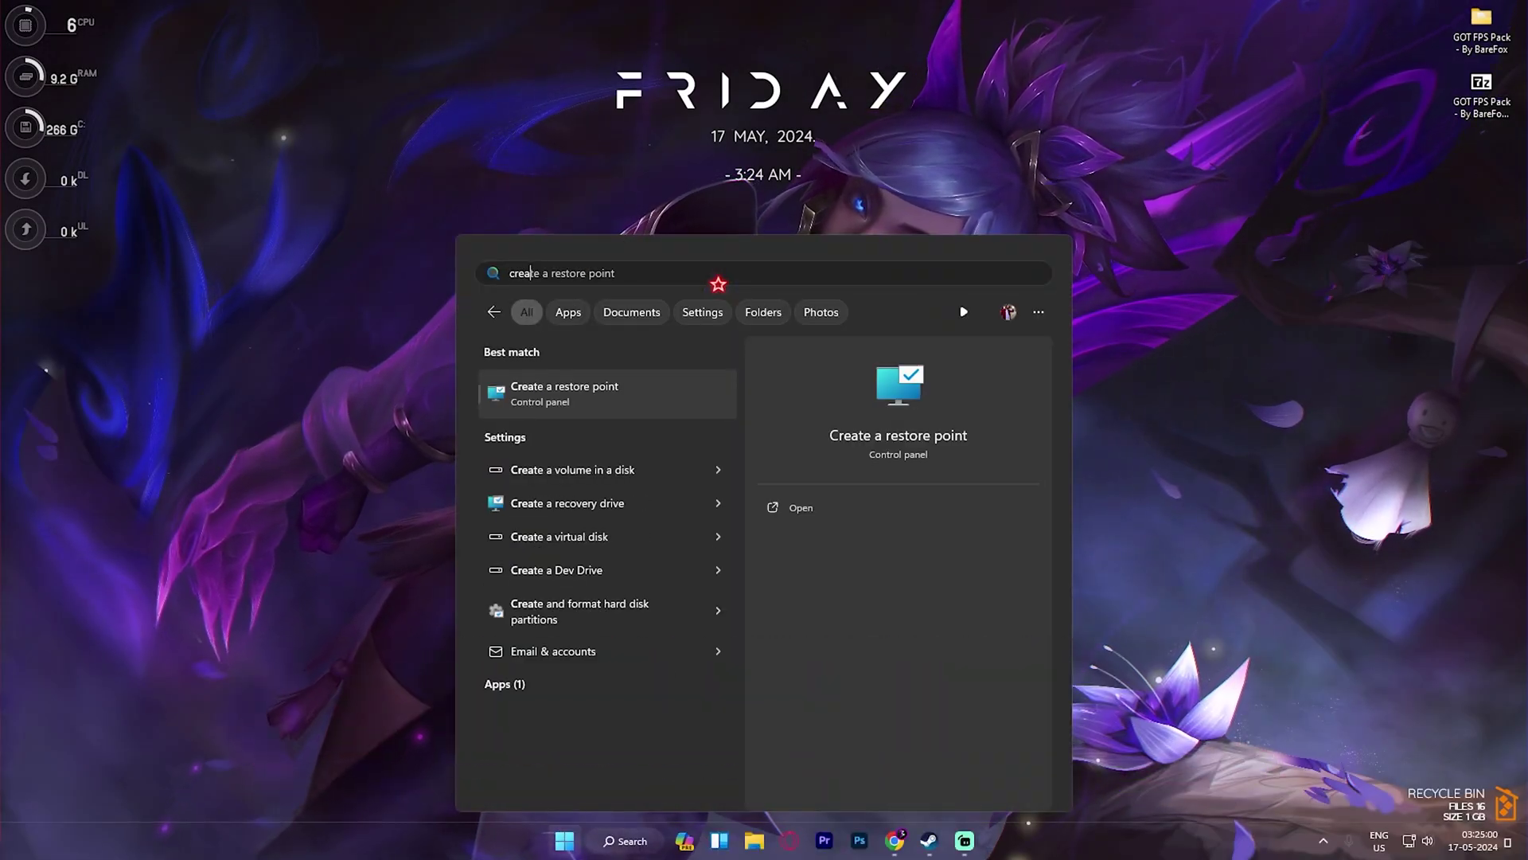
# Step: Create a restore point for the C: drive, then dismiss the confirmation and close System Properties
pyautogui.press('Return')
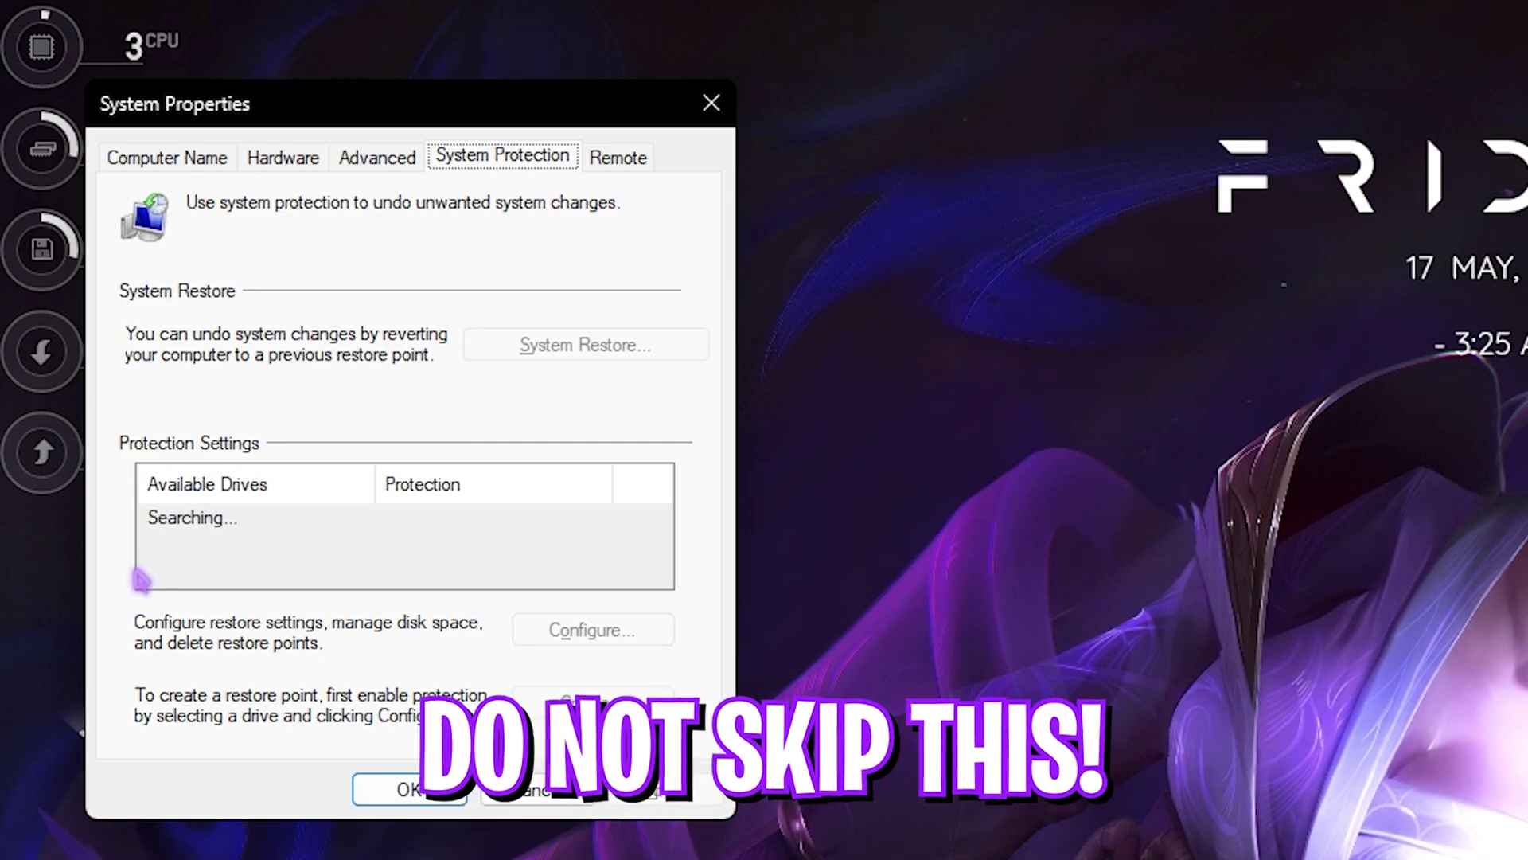
pyautogui.scroll(-2, 251, 561)
pyautogui.click(245, 573)
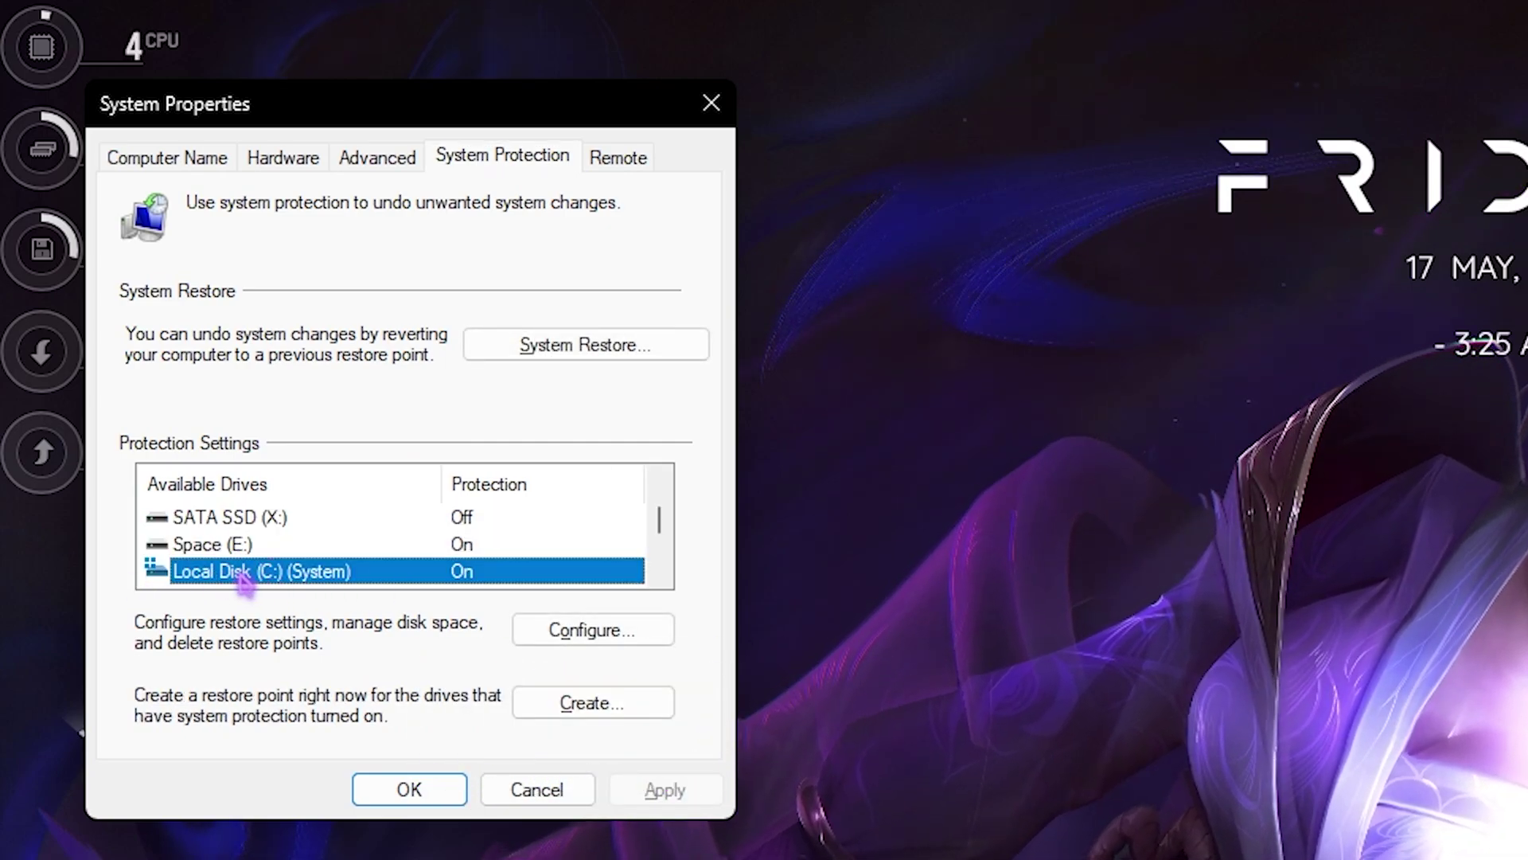
pyautogui.click(591, 705)
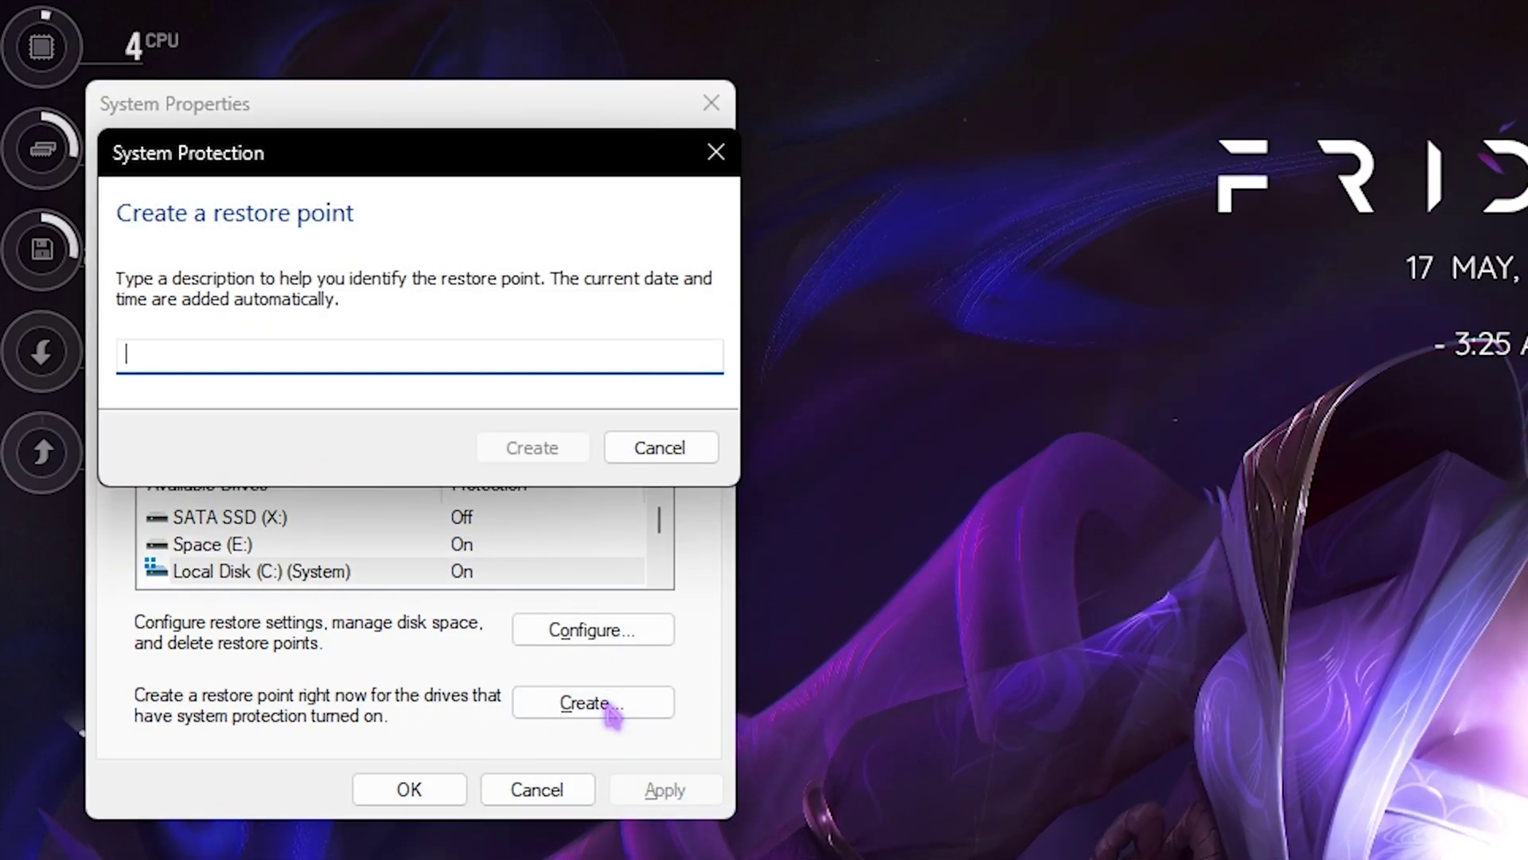
pyautogui.write('GOT')
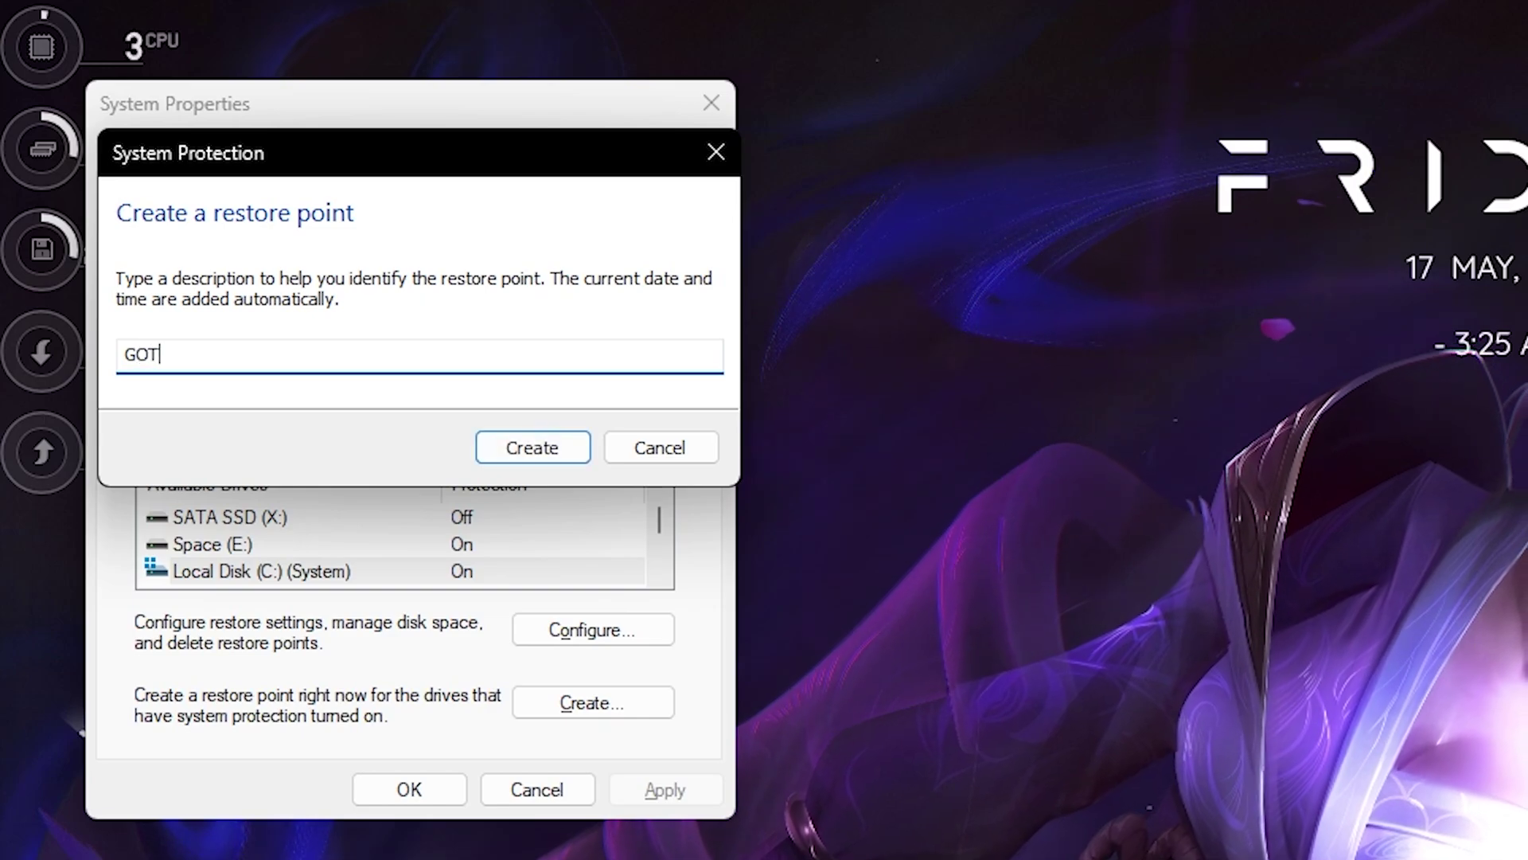
pyautogui.press('Return')
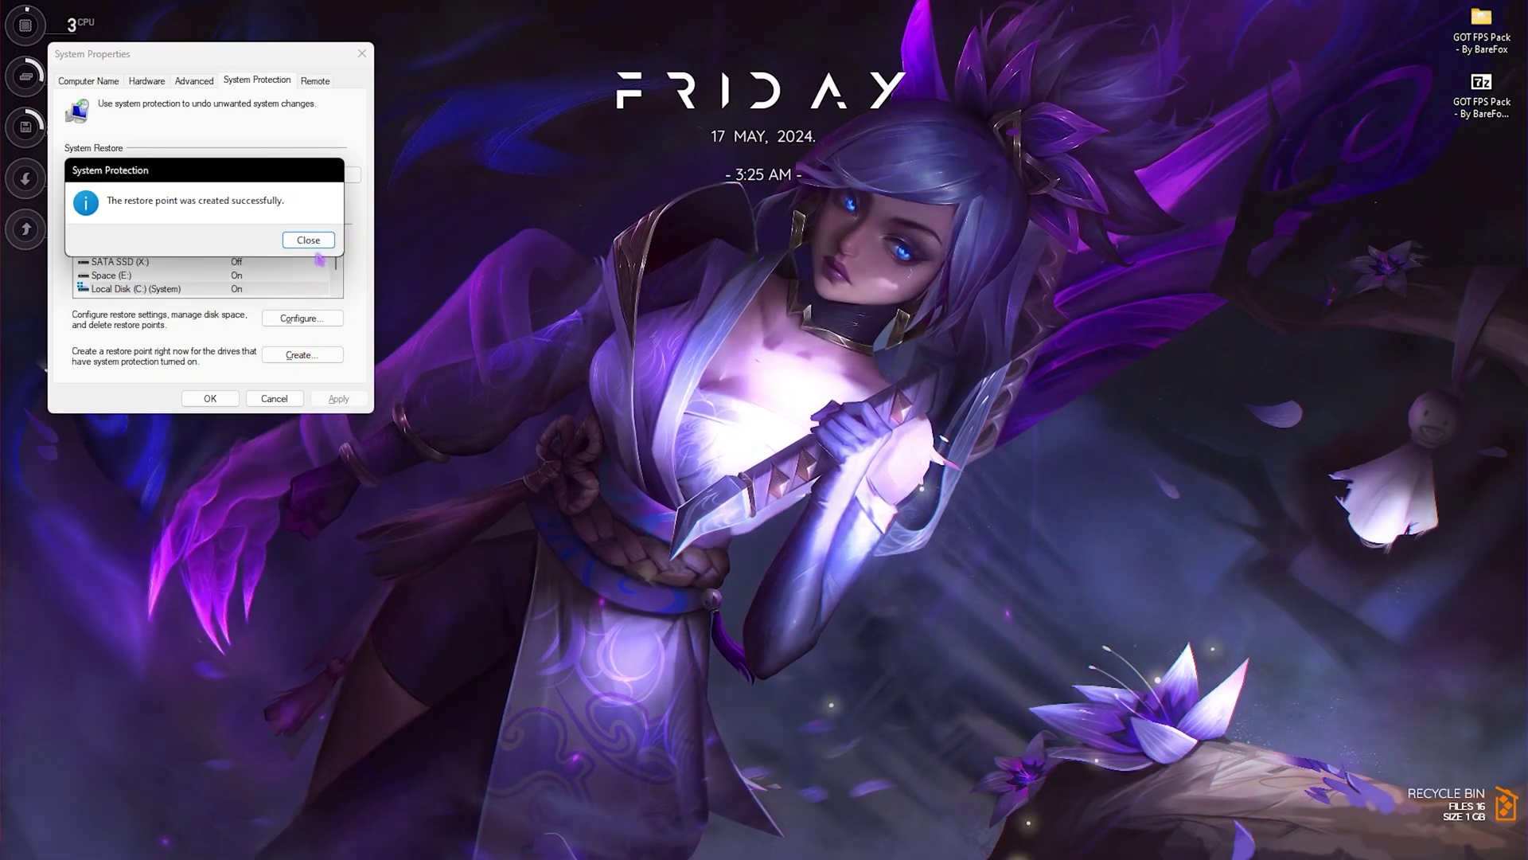
pyautogui.click(308, 240)
pyautogui.click(210, 398)
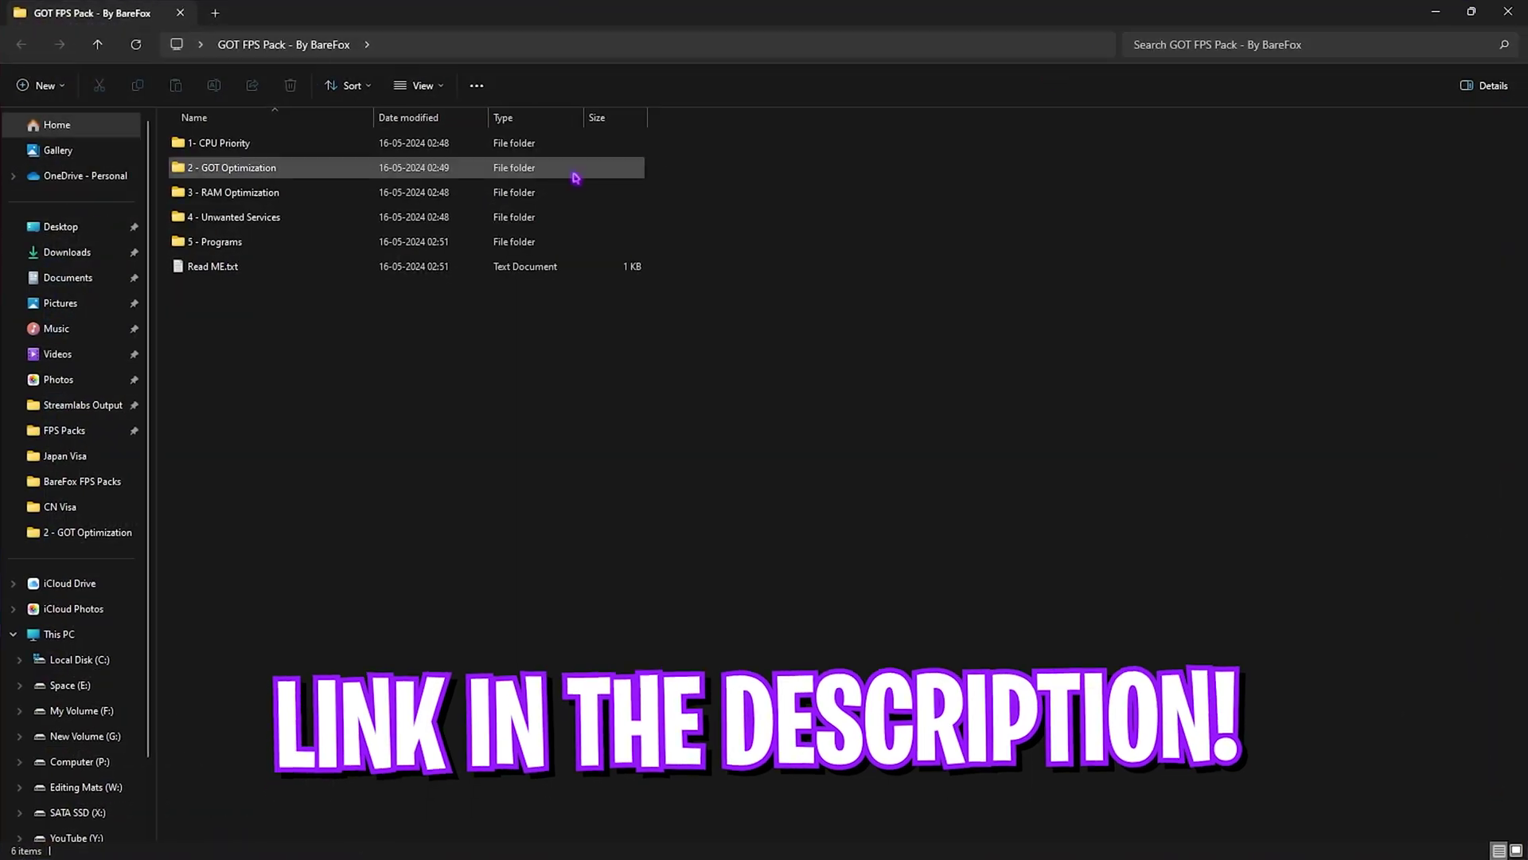
# Step: Browse the AMD and INTEL folders inside 1- CPU Priority
pyautogui.moveTo(280, 300); pyautogui.dragTo(228, 137)
pyautogui.click(259, 355)
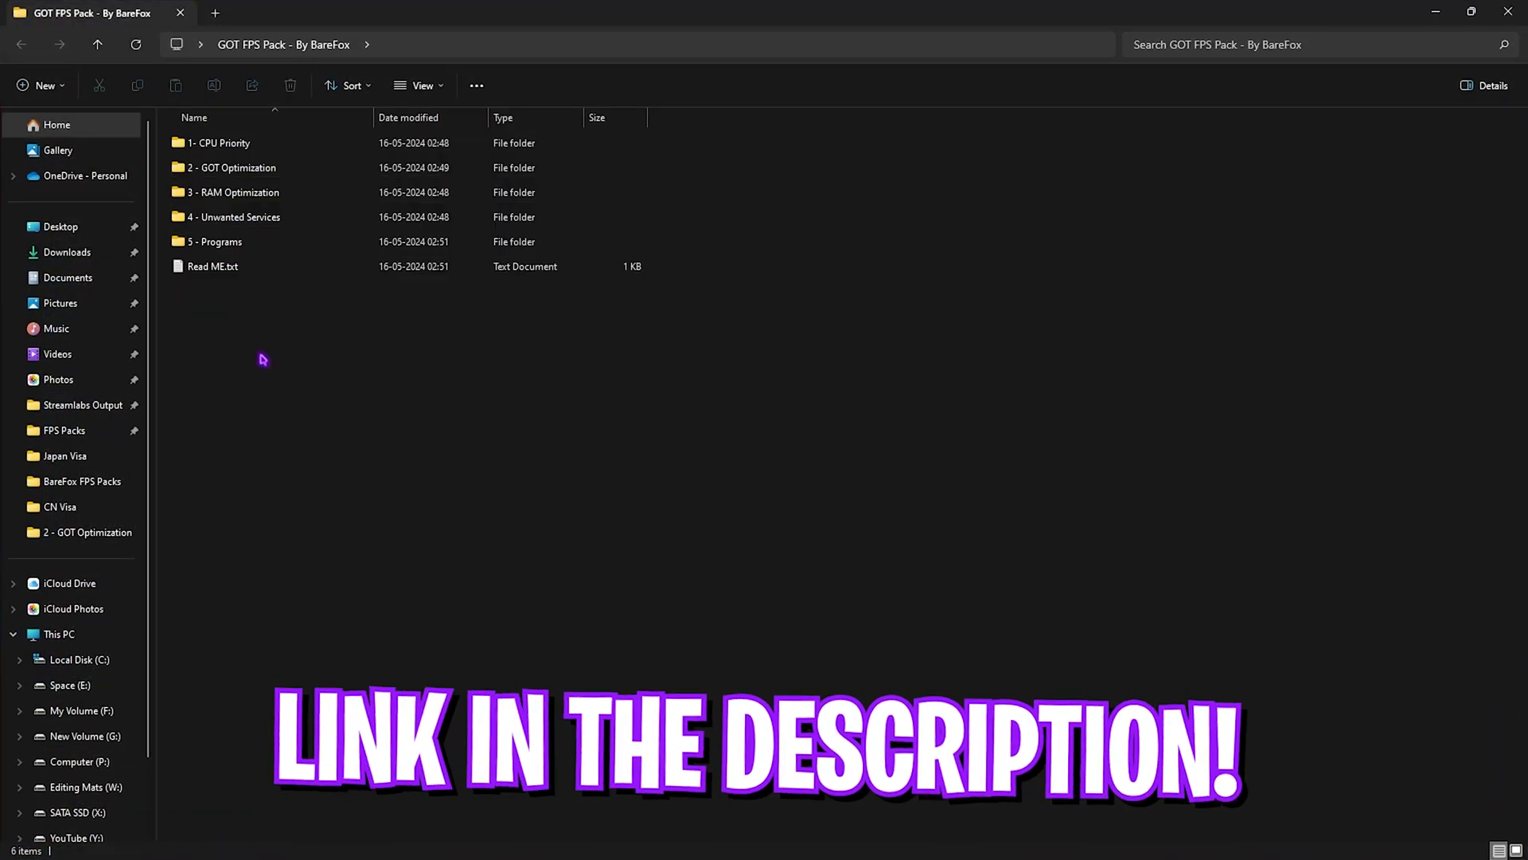
pyautogui.doubleClick(233, 142)
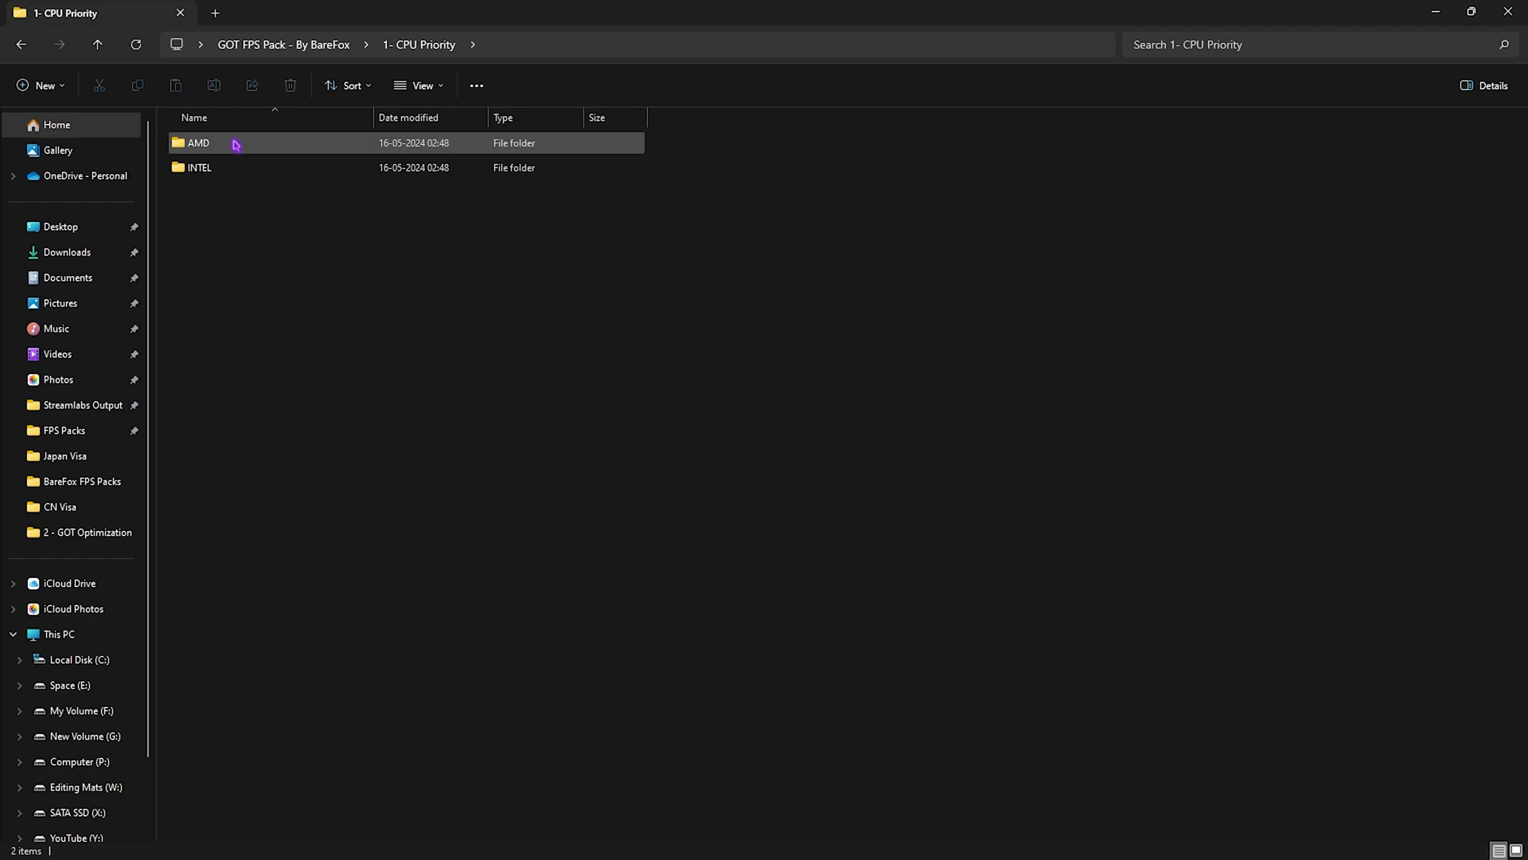
pyautogui.doubleClick(234, 145)
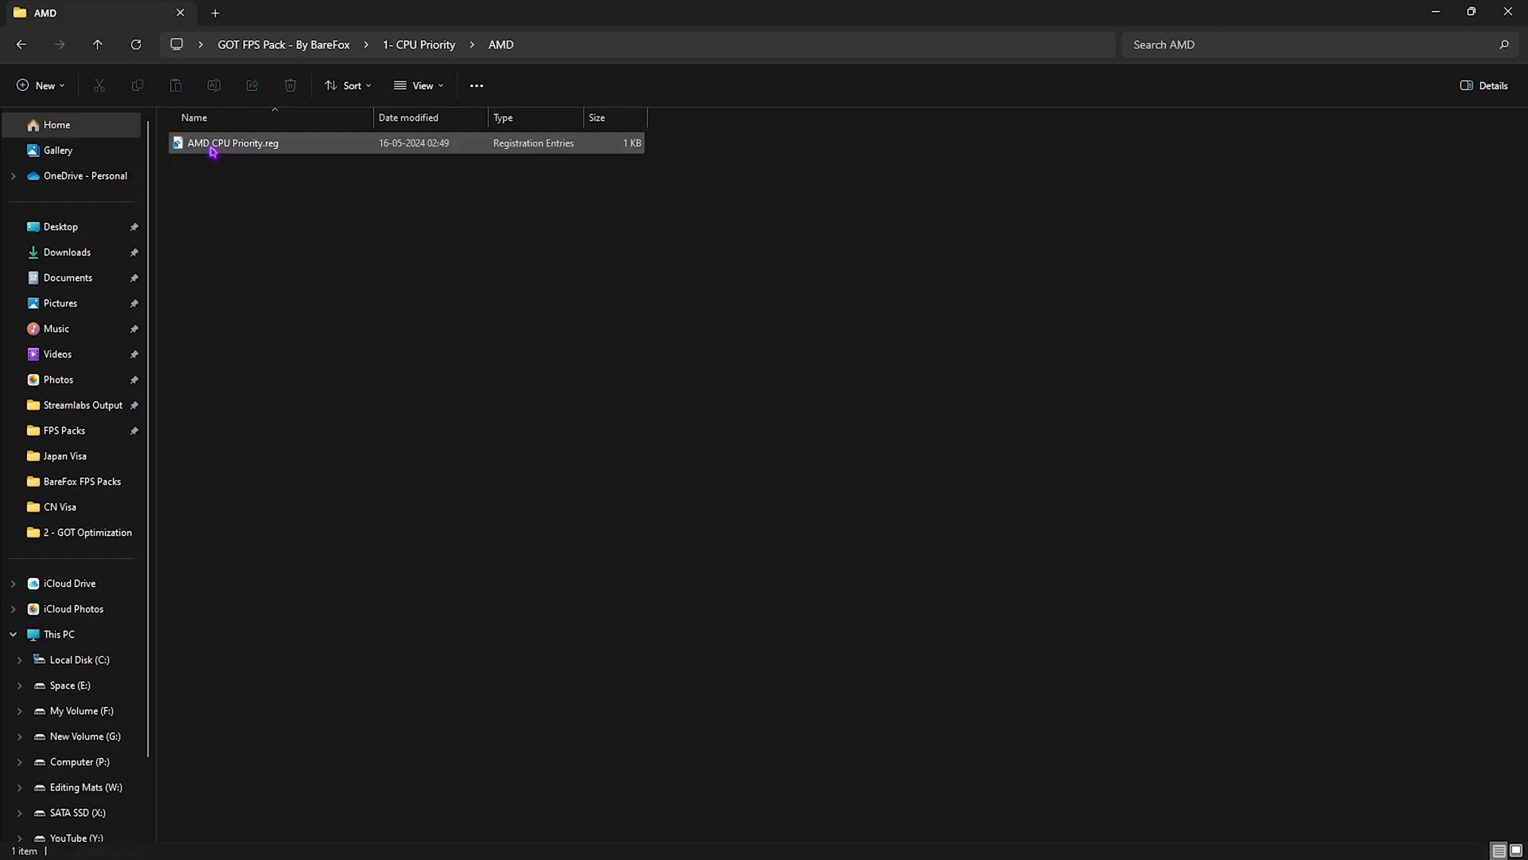
pyautogui.click(419, 44)
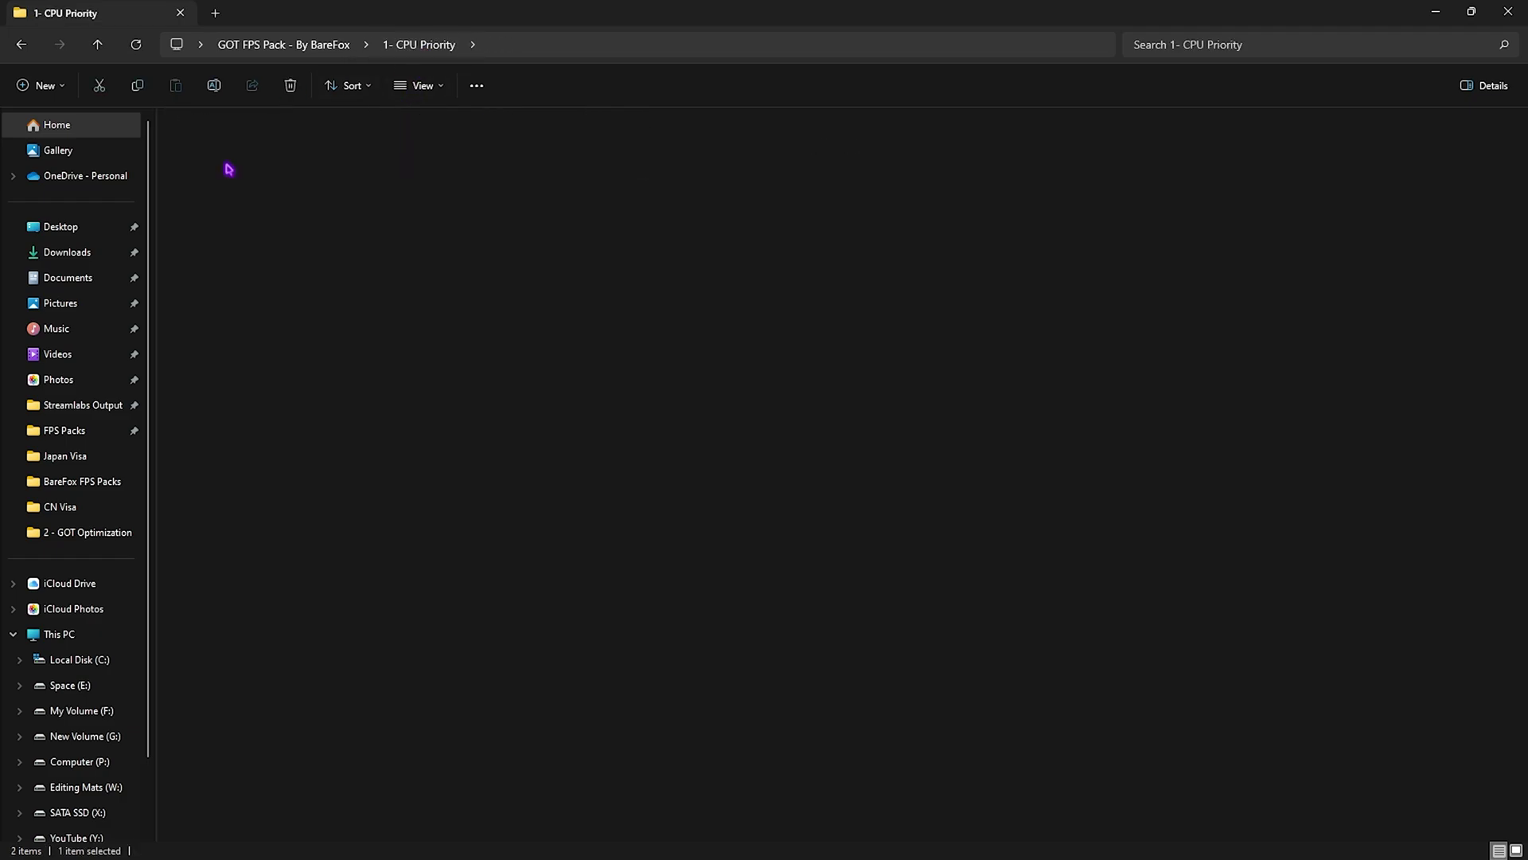
pyautogui.doubleClick(228, 169)
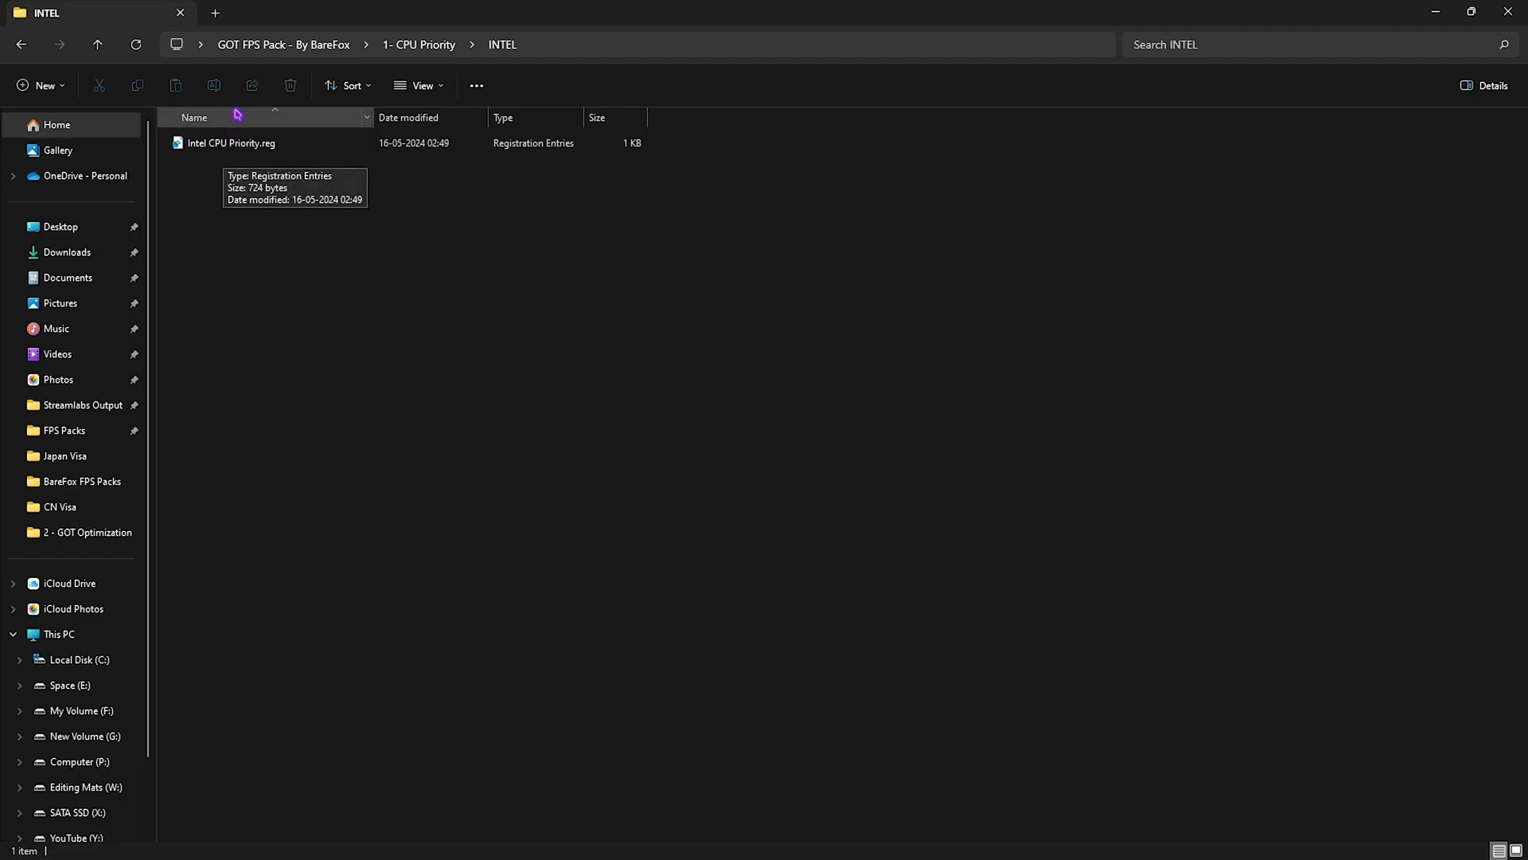
# Step: Open the 2 - GOT Optimization folder and inspect GOT High Priority.reg
pyautogui.click(283, 44)
pyautogui.doubleClick(226, 170)
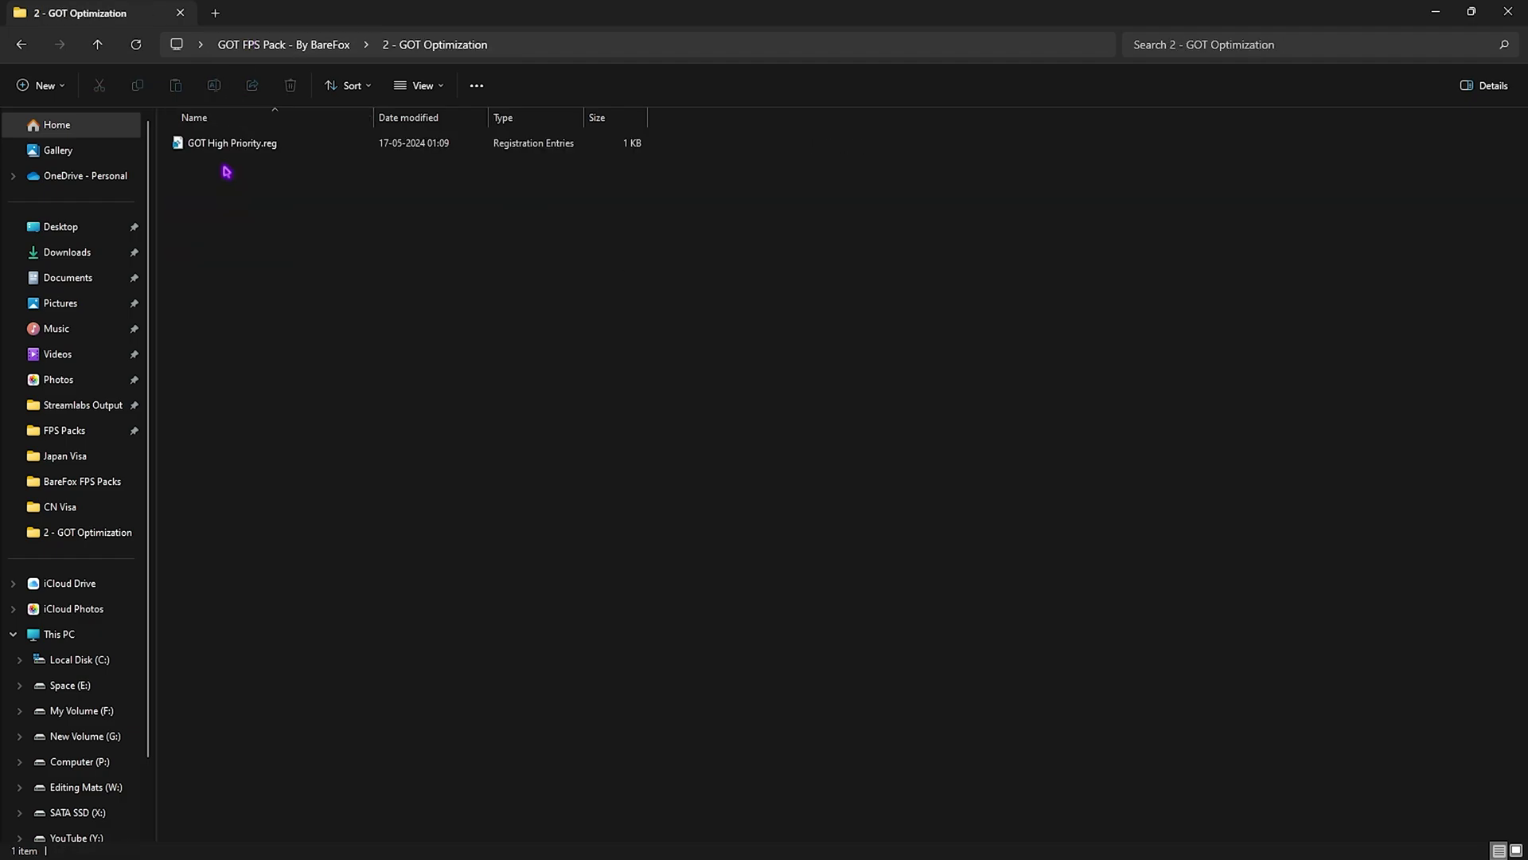
pyautogui.moveTo(231, 143)
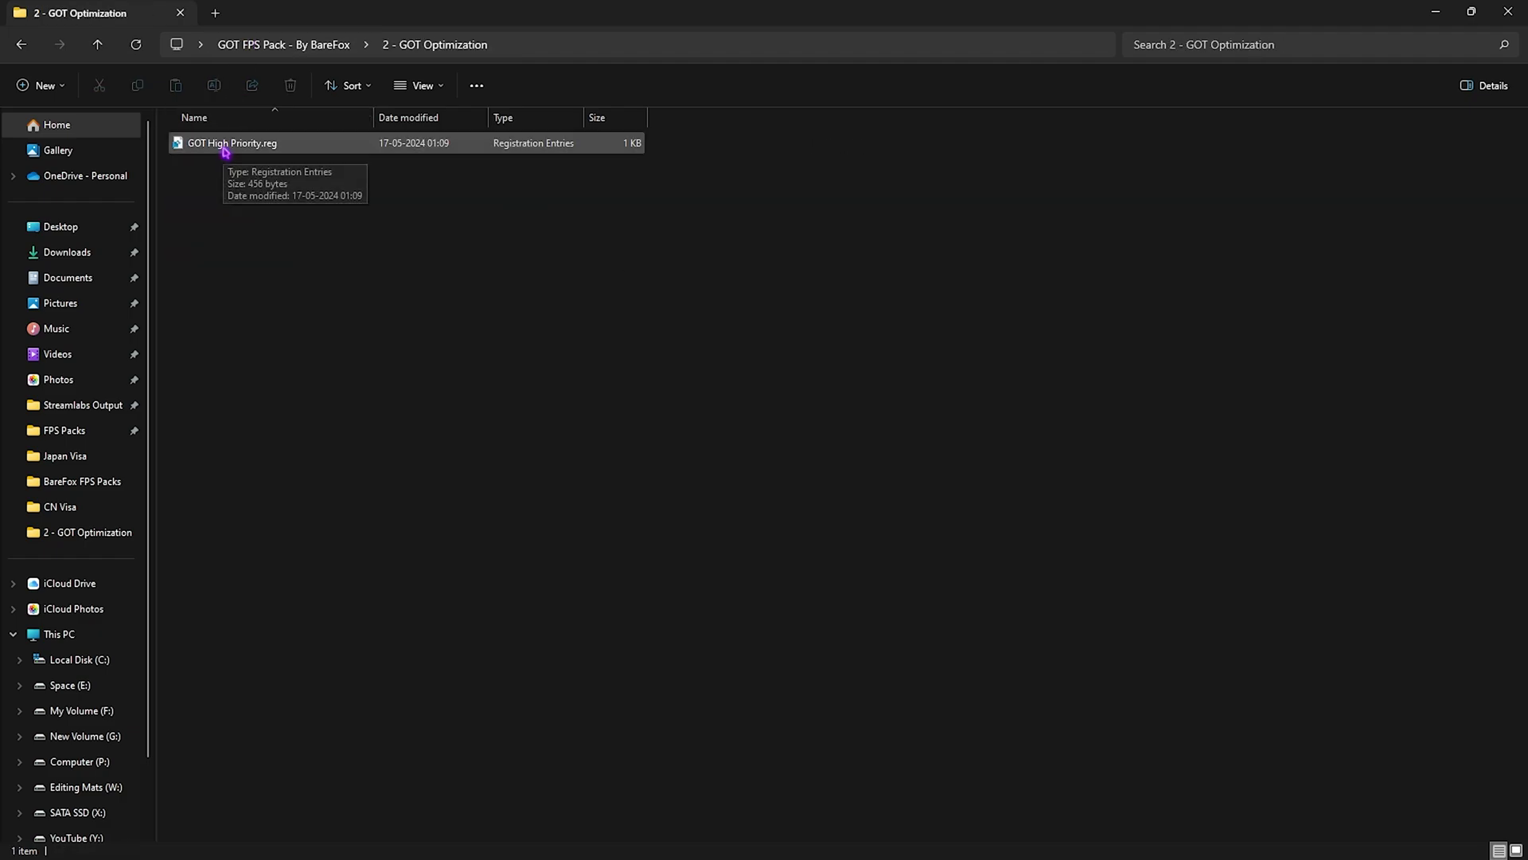
pyautogui.click(225, 153)
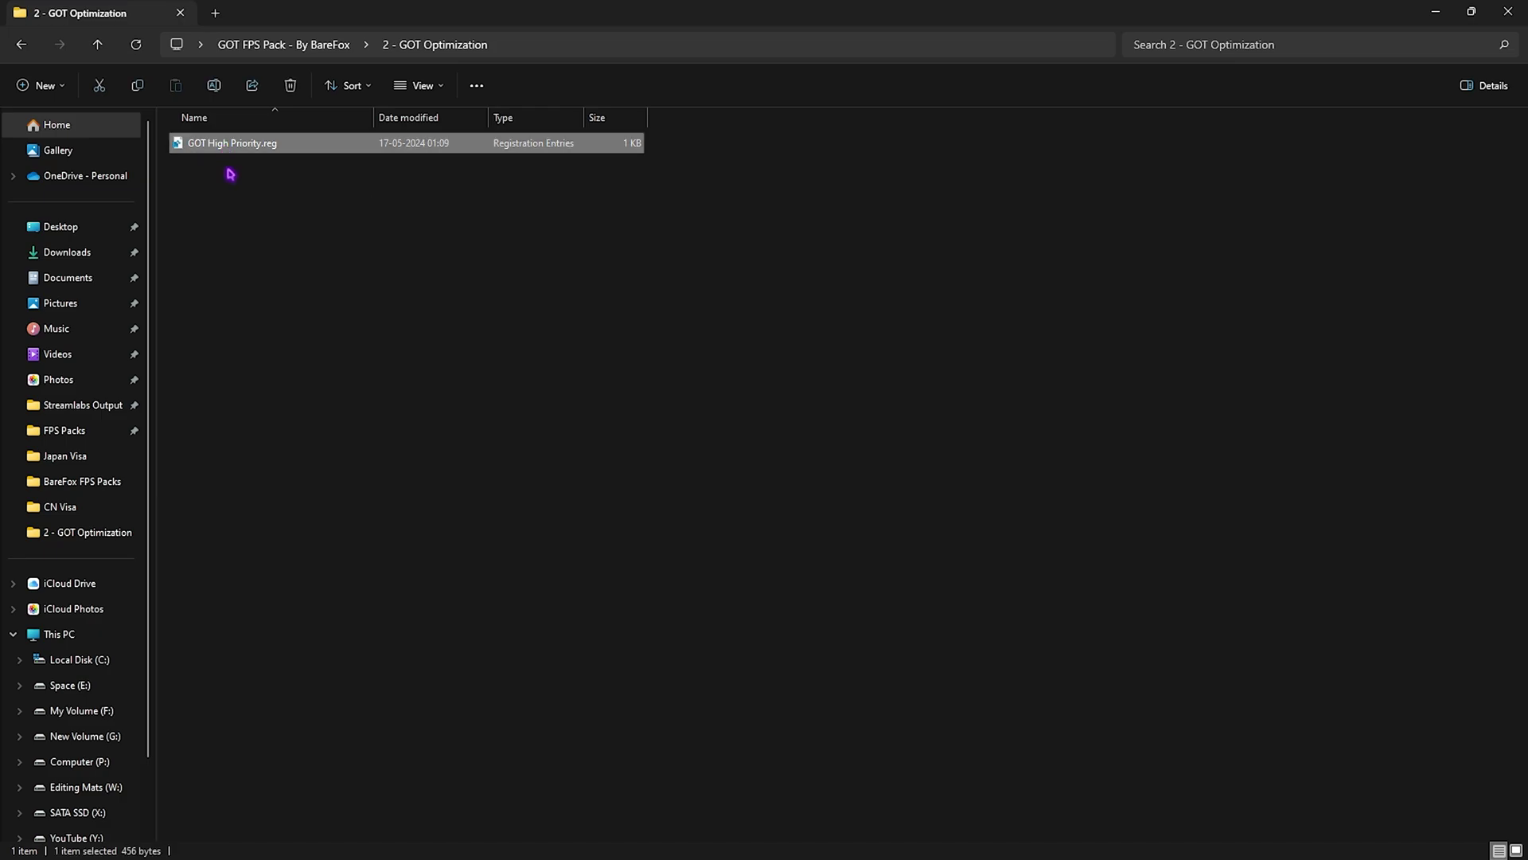
pyautogui.click(225, 193)
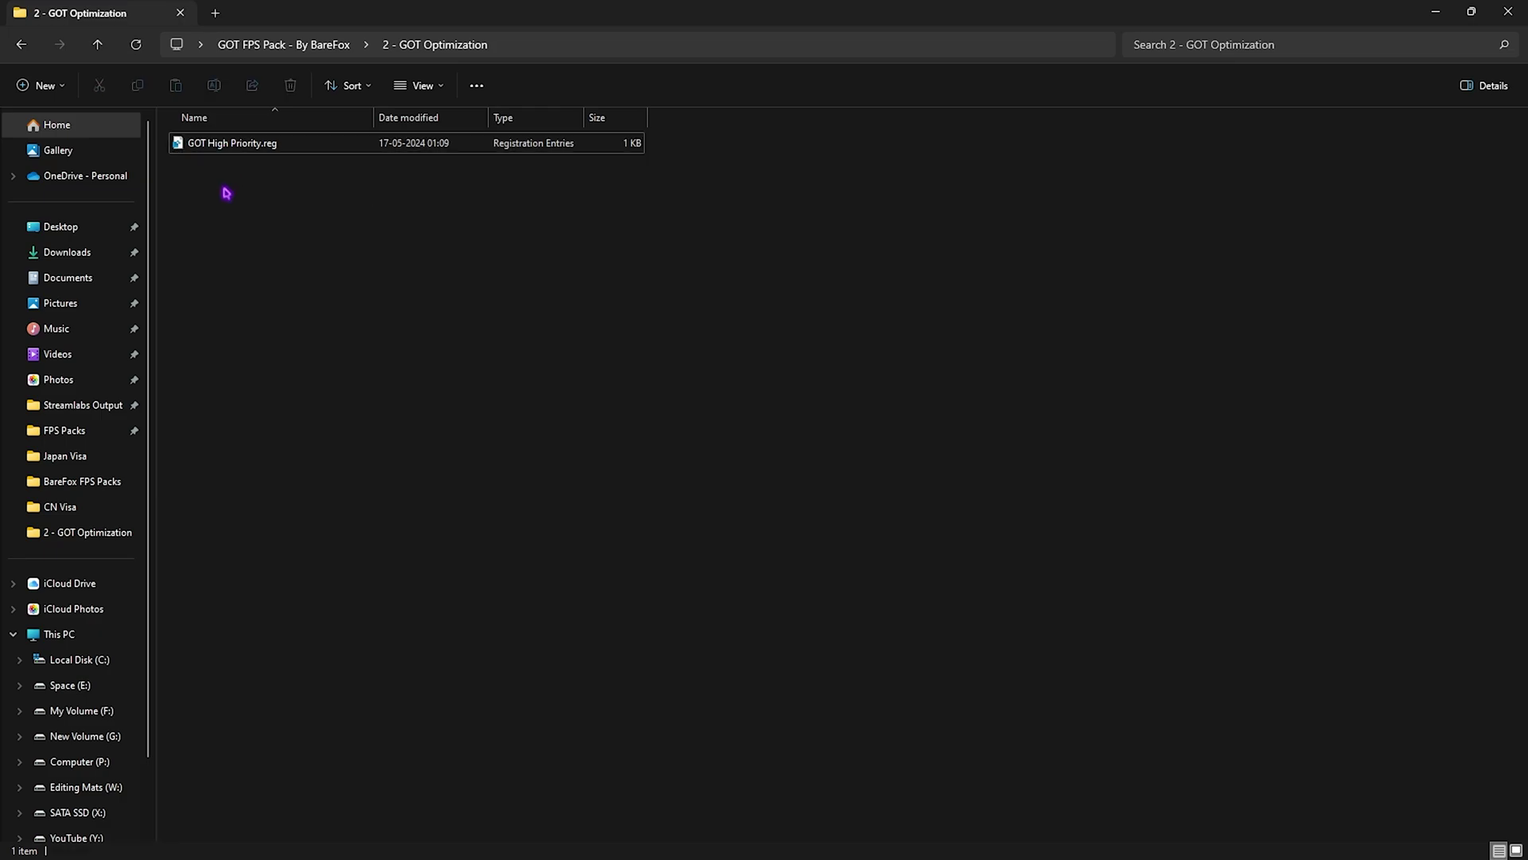
# Step: Review the RAM registry files (2GB to 128GB Ram.reg) in 3 - RAM Optimization
pyautogui.hotkey('alt', 'Left')
pyautogui.doubleClick(245, 193)
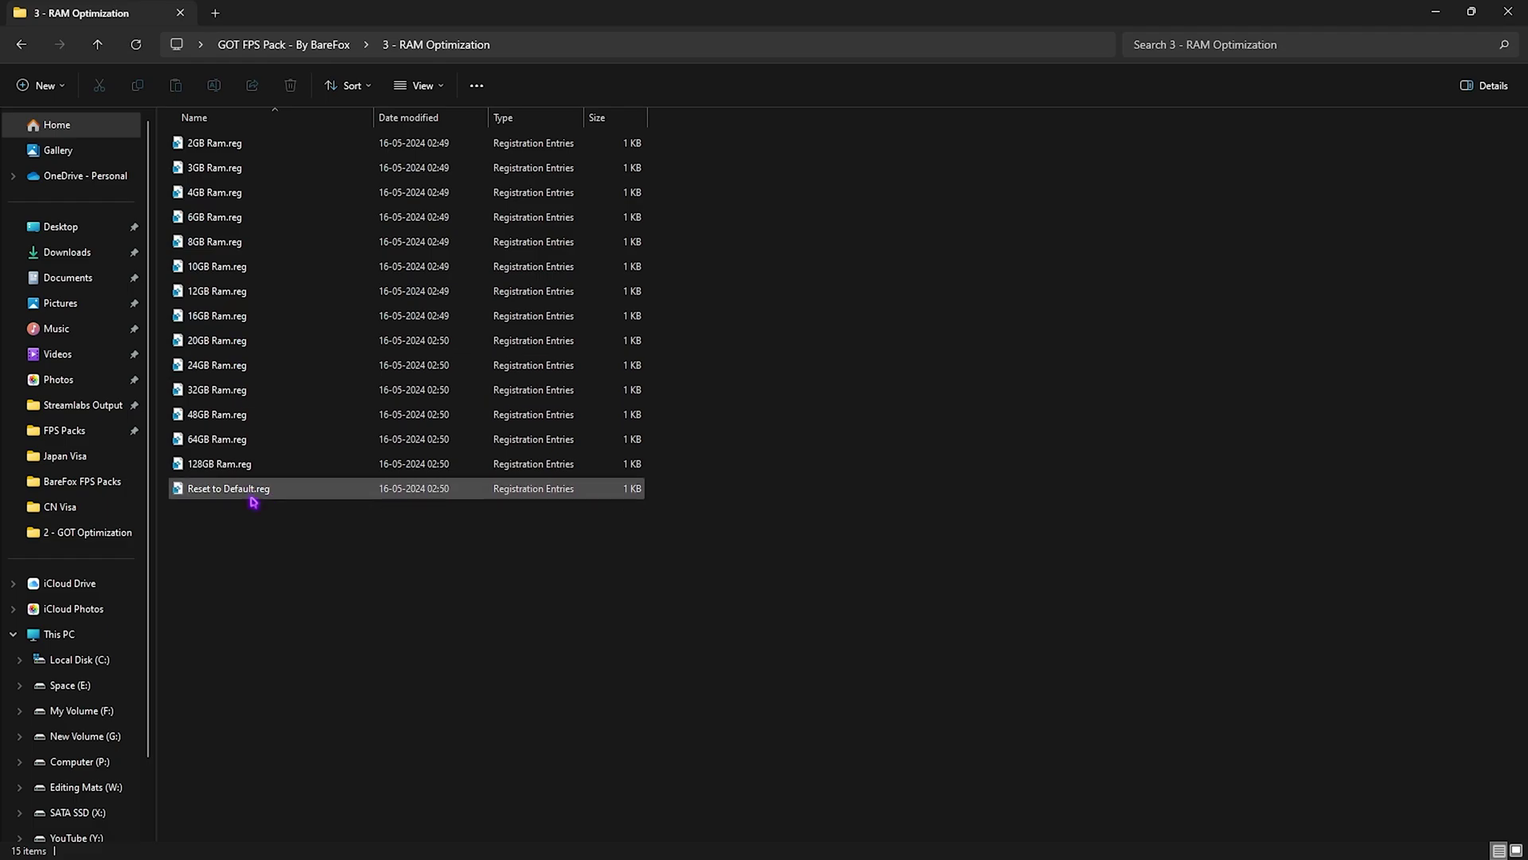
pyautogui.moveTo(251, 520); pyautogui.dragTo(255, 154)
pyautogui.click(862, 284)
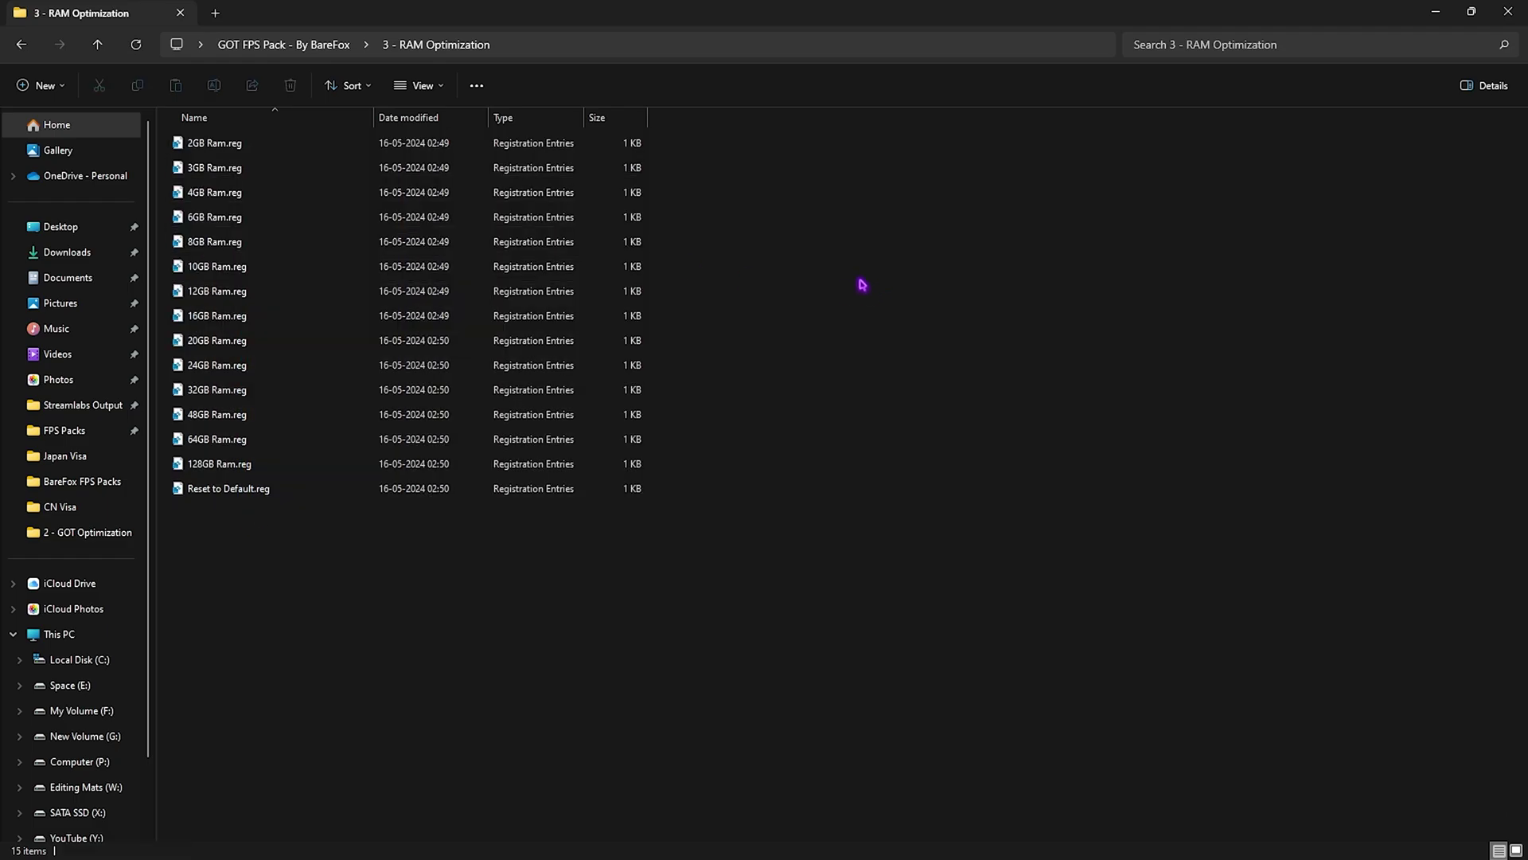
pyautogui.click(285, 399)
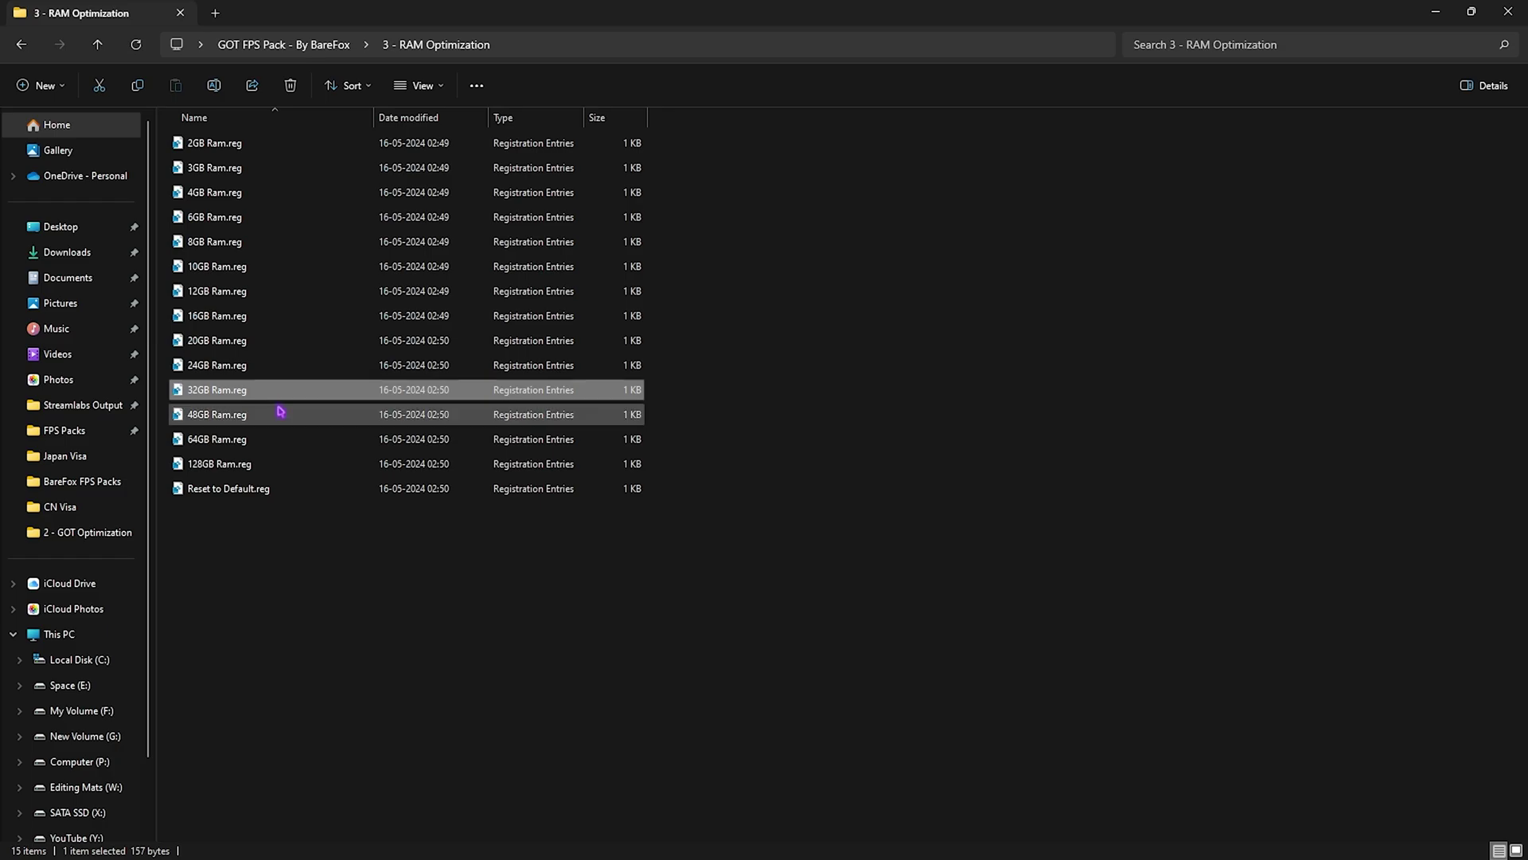
pyautogui.moveTo(678, 456); pyautogui.dragTo(641, 141)
pyautogui.click(761, 256)
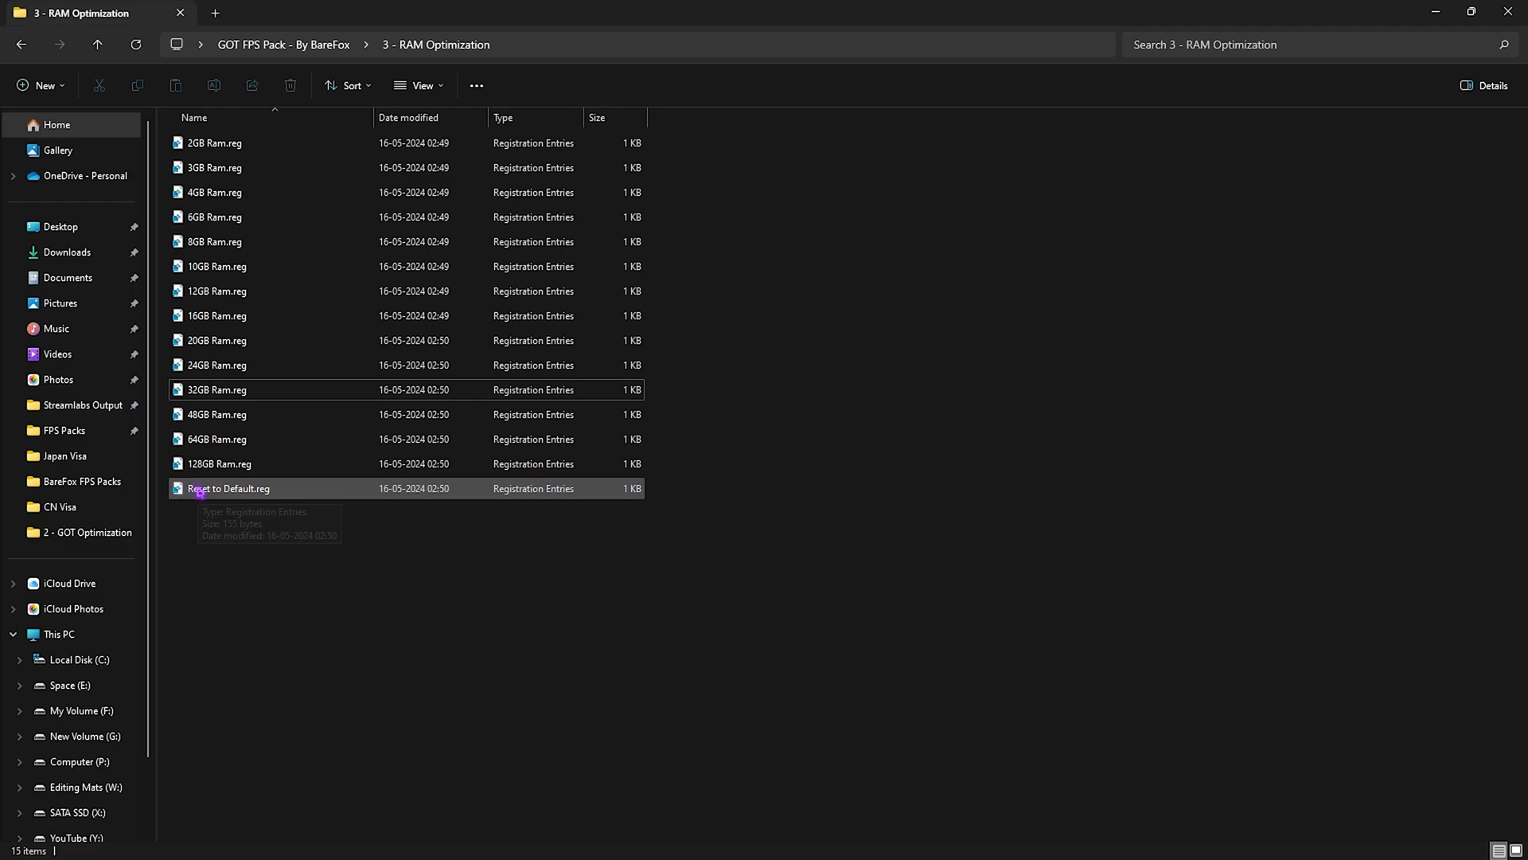
# Step: Open the 4 - Unwanted Services folder and look over its registry files
pyautogui.hotkey('alt', 'Up')
pyautogui.doubleClick(235, 220)
pyautogui.moveTo(232, 407); pyautogui.dragTo(270, 167)
pyautogui.click(259, 498)
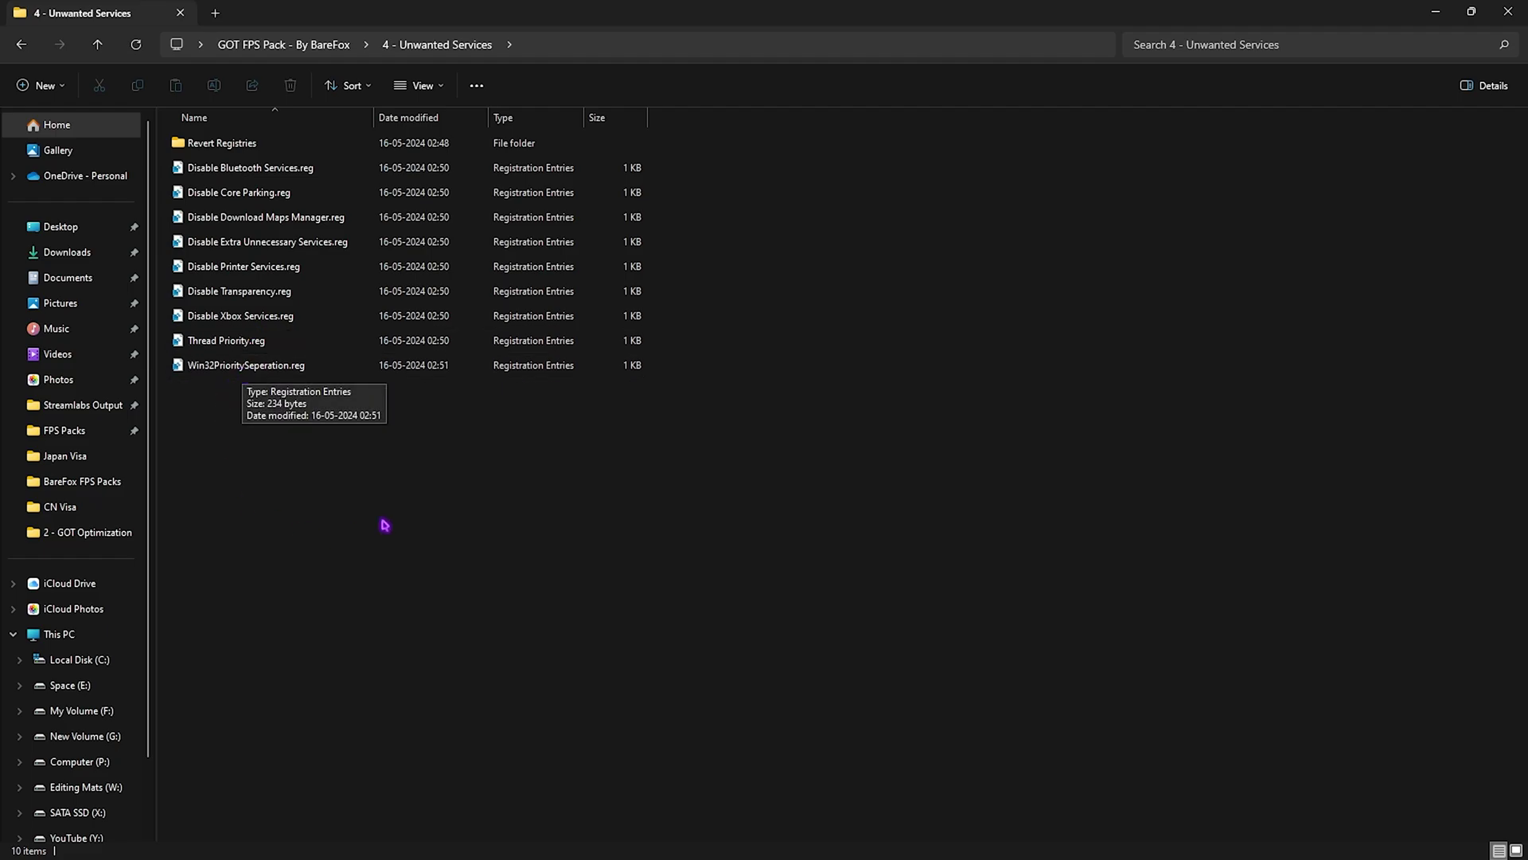
# Step: Review the nine Unwanted Services files and the six files in Revert Registries
pyautogui.moveTo(274, 477); pyautogui.dragTo(266, 174)
pyautogui.click(287, 467)
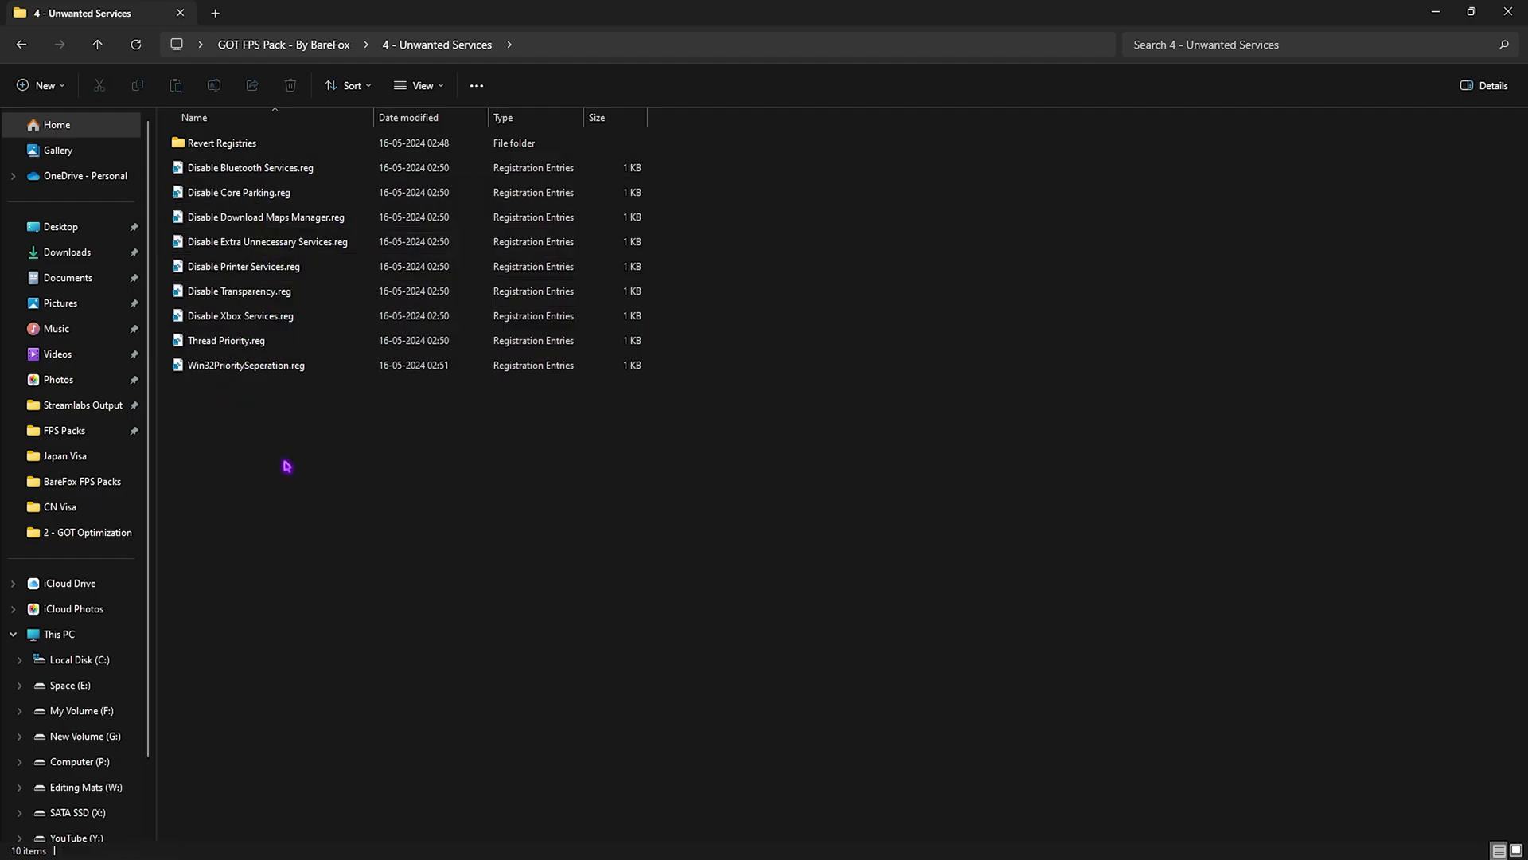
pyautogui.doubleClick(227, 145)
pyautogui.moveTo(298, 463); pyautogui.dragTo(309, 117)
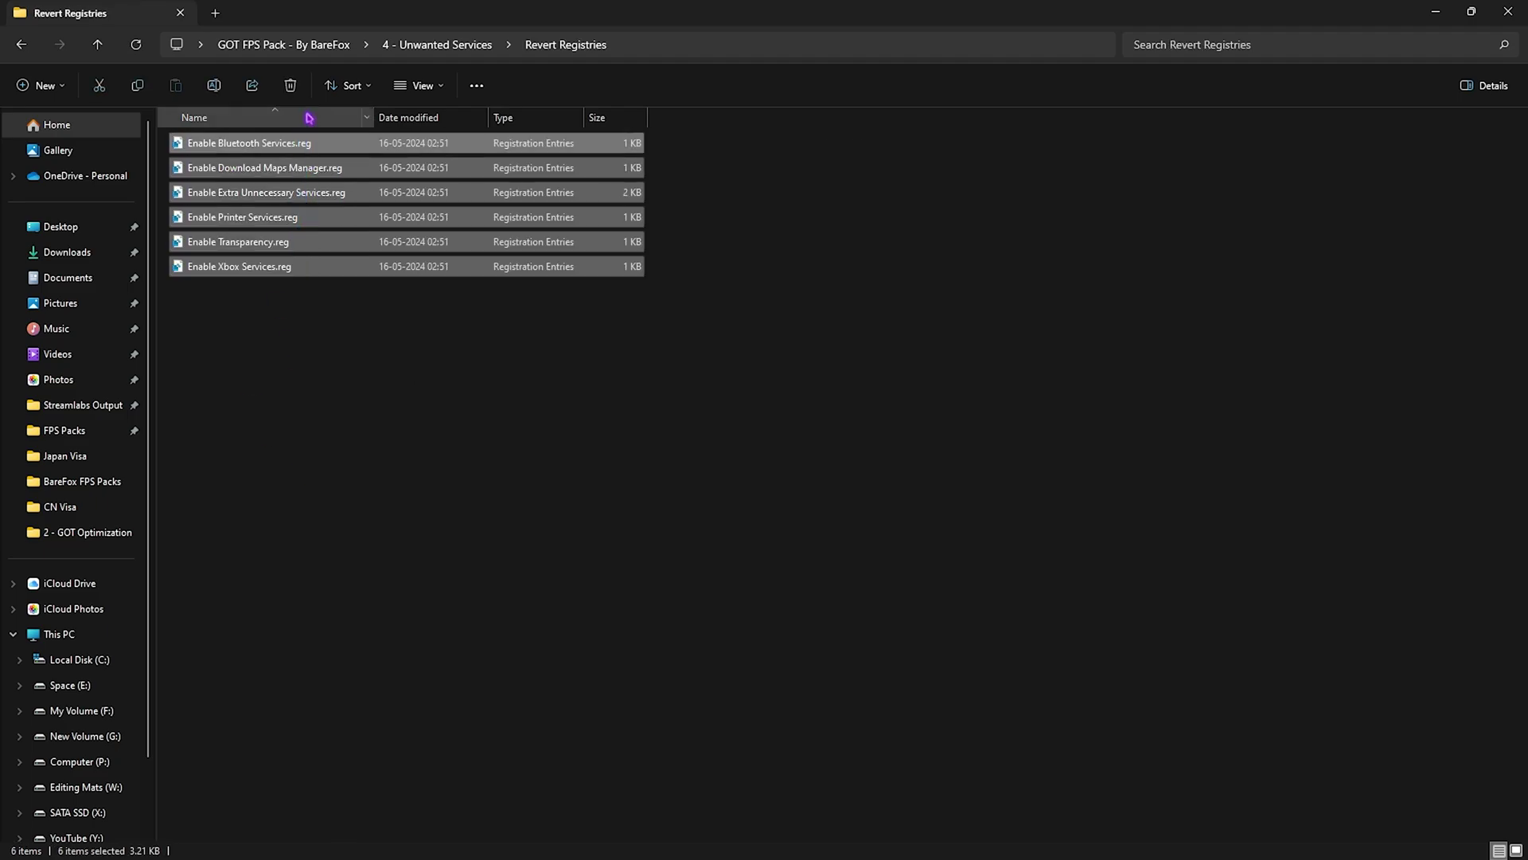
pyautogui.click(283, 45)
# Step: Run MSI Mode Utility 3.0.exe from 5 - Programs as administrator
pyautogui.click(222, 243)
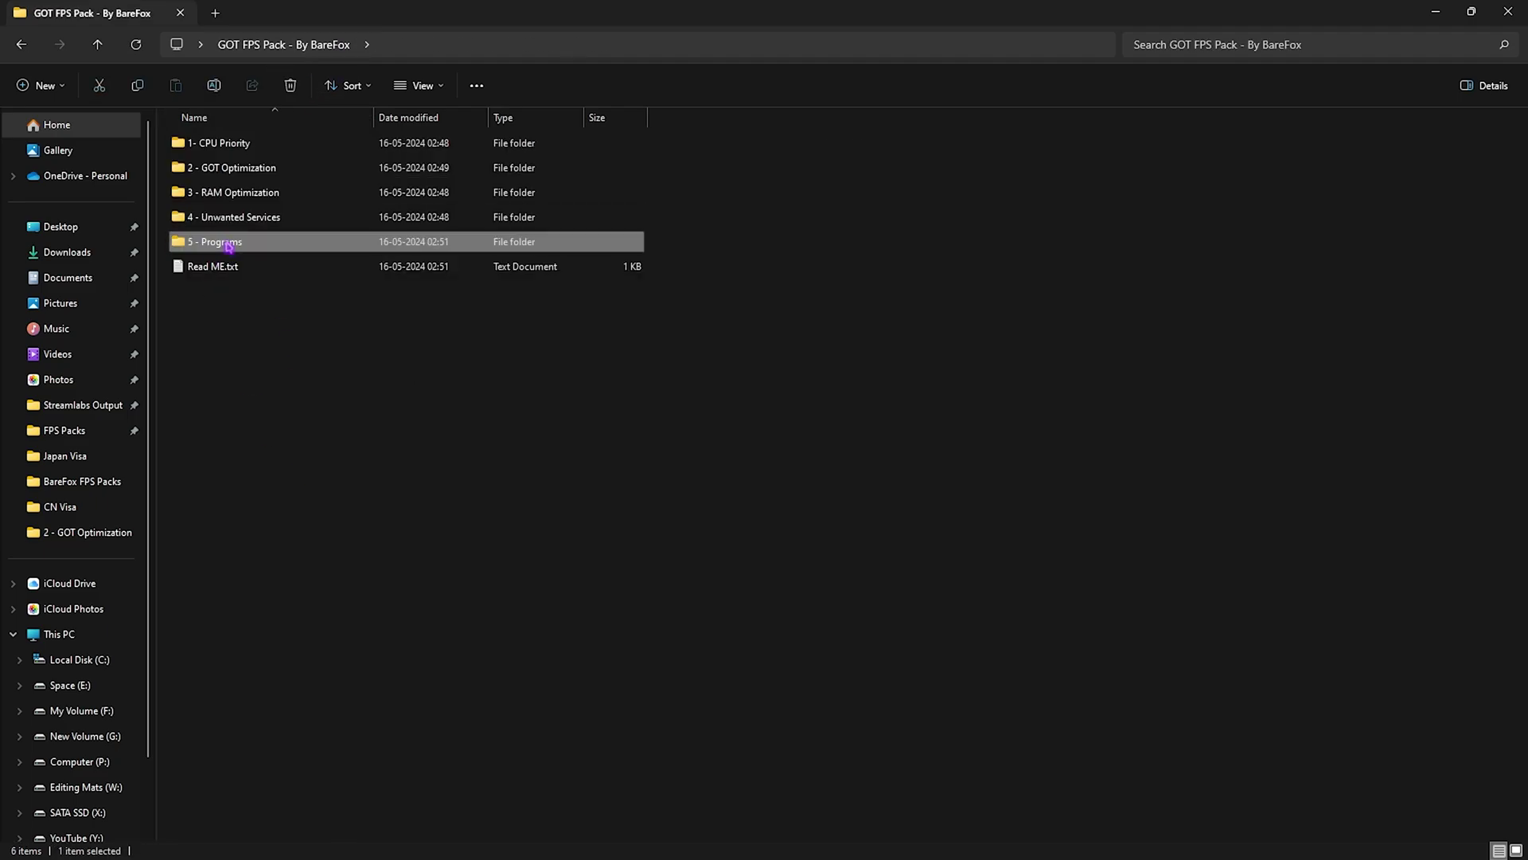
pyautogui.doubleClick(227, 245)
pyautogui.click(233, 152)
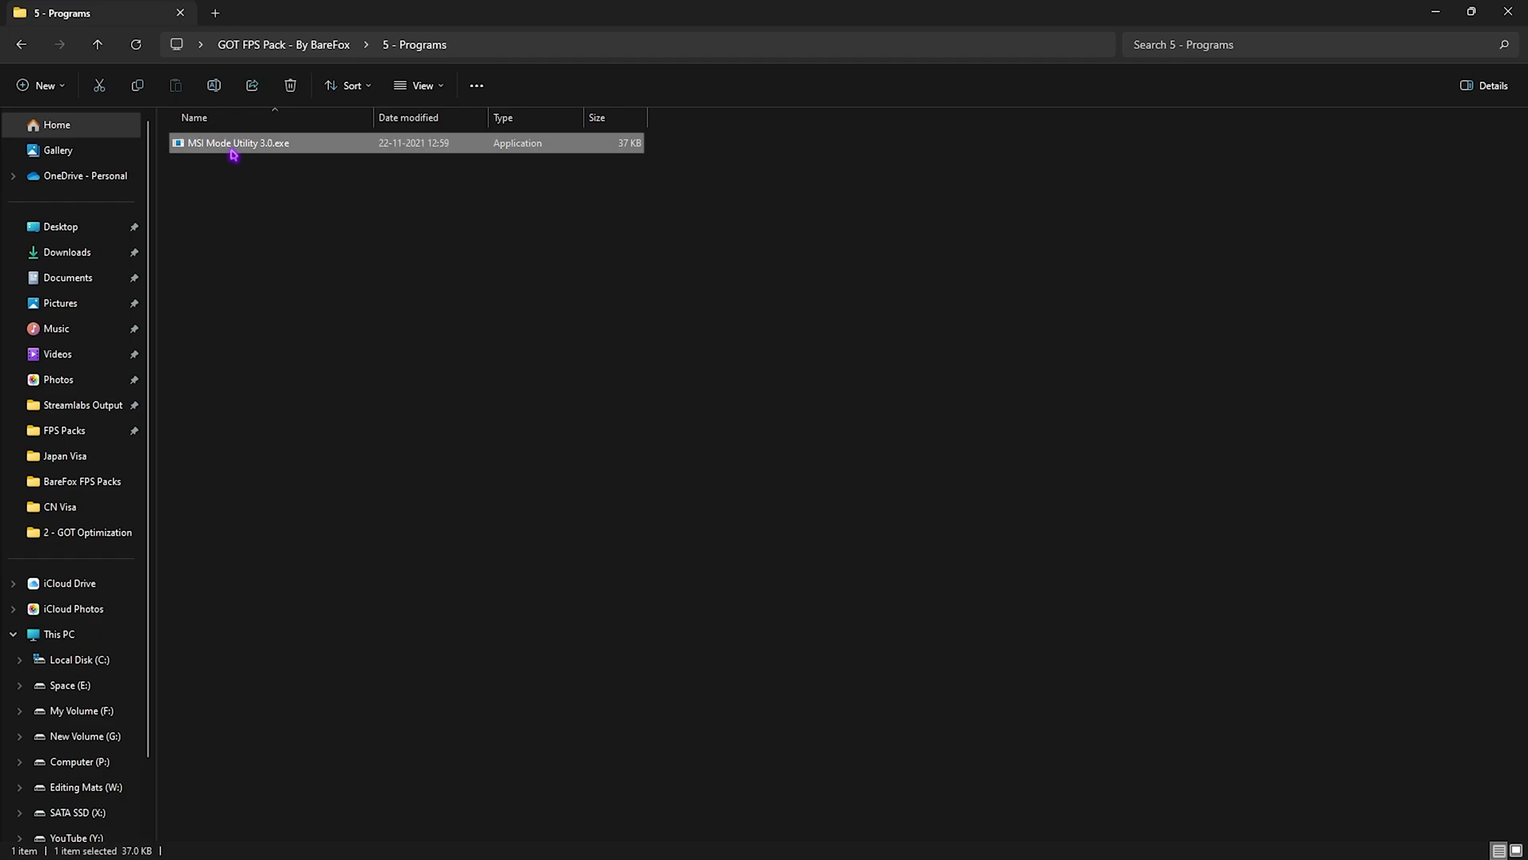
pyautogui.rightClick(232, 152)
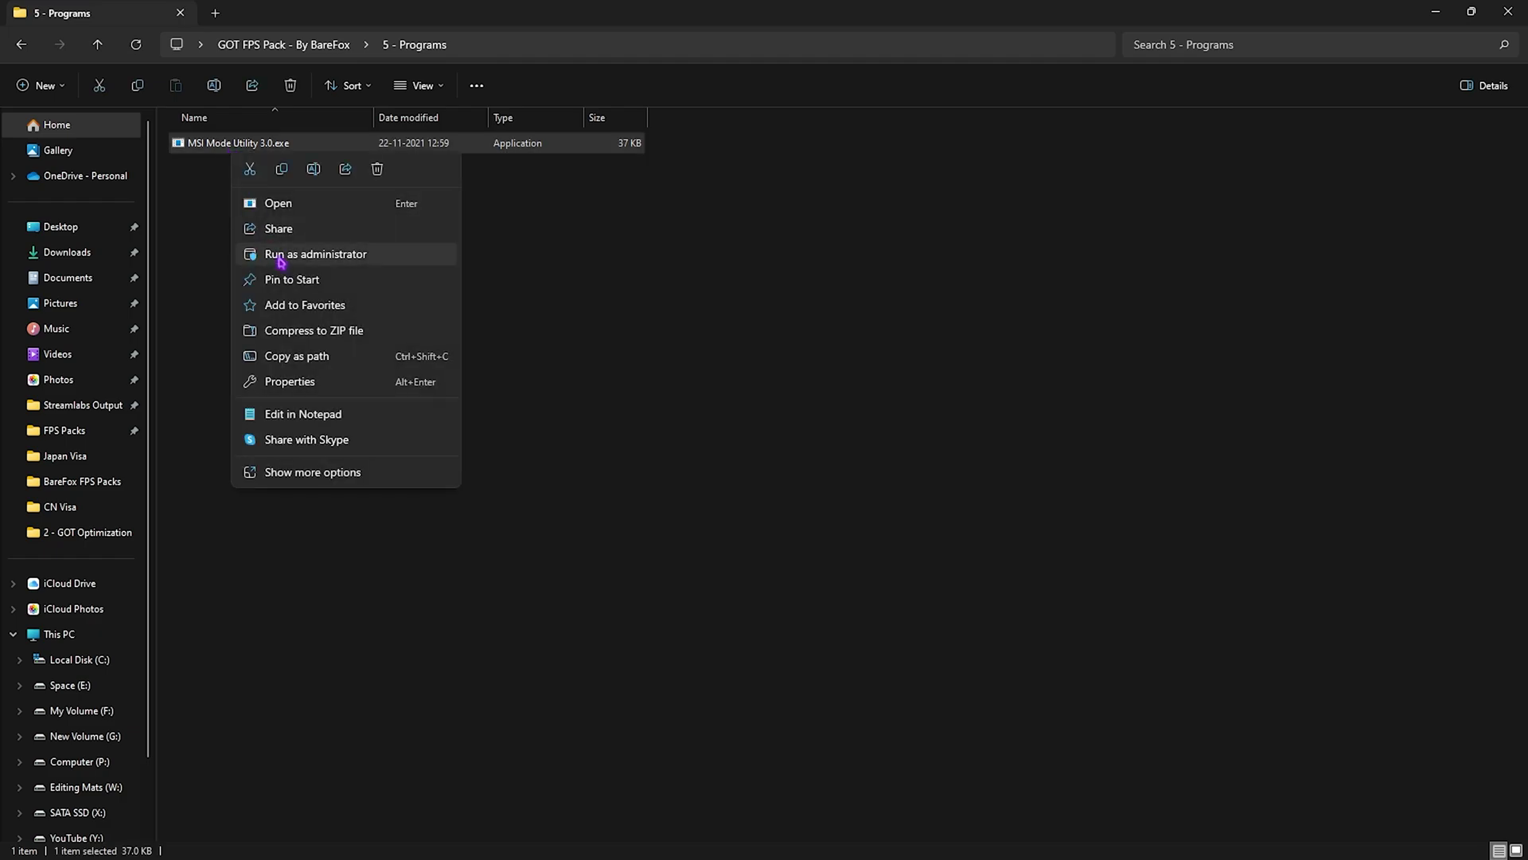
pyautogui.click(277, 253)
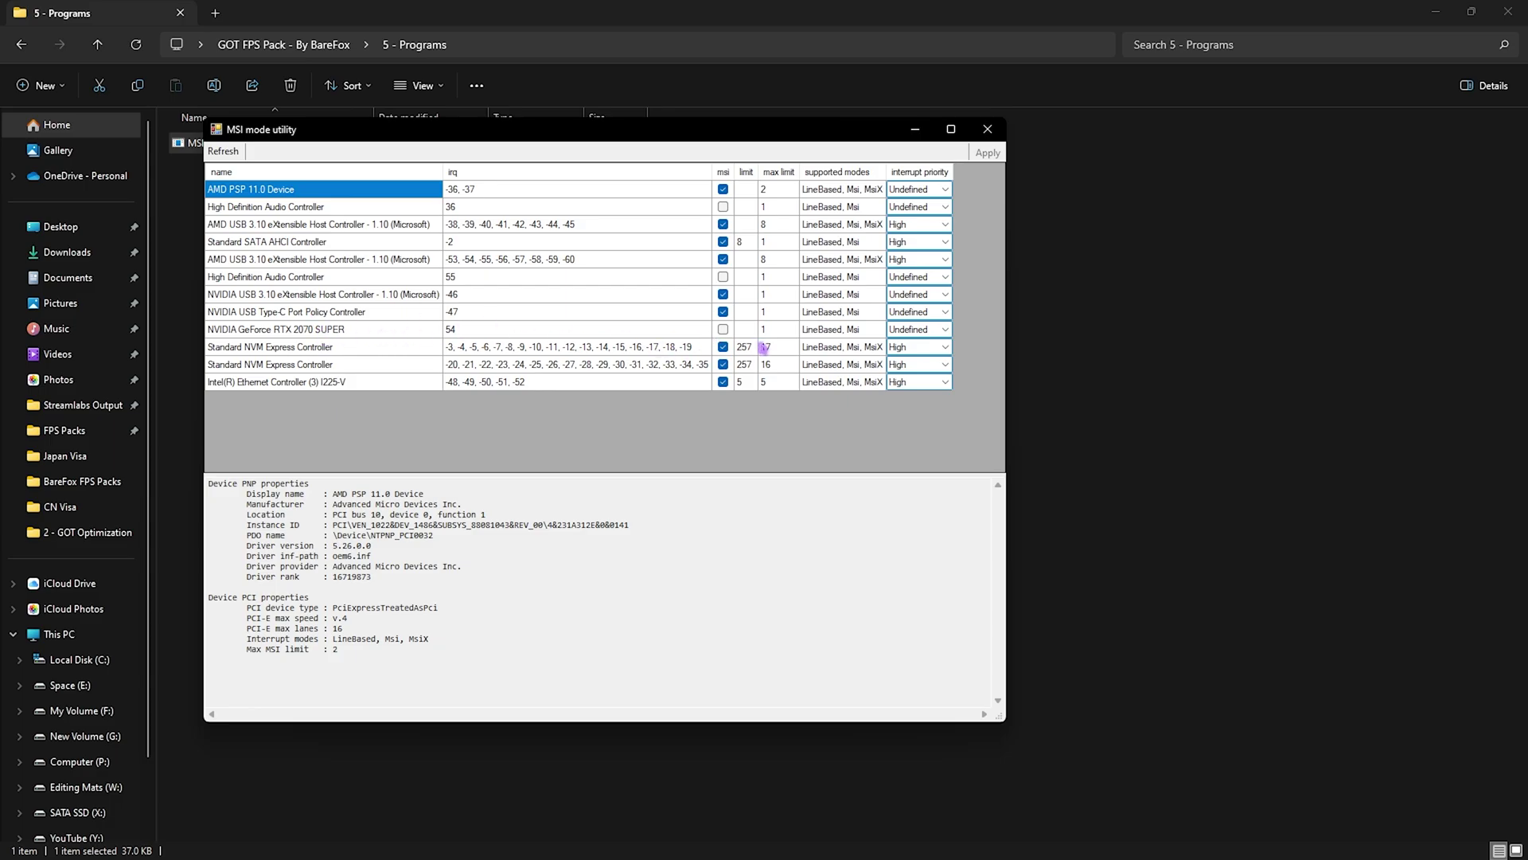
# Step: Enable MSI mode with High interrupt priority for the RTX 2070 SUPER, then close the utility
pyautogui.click(723, 330)
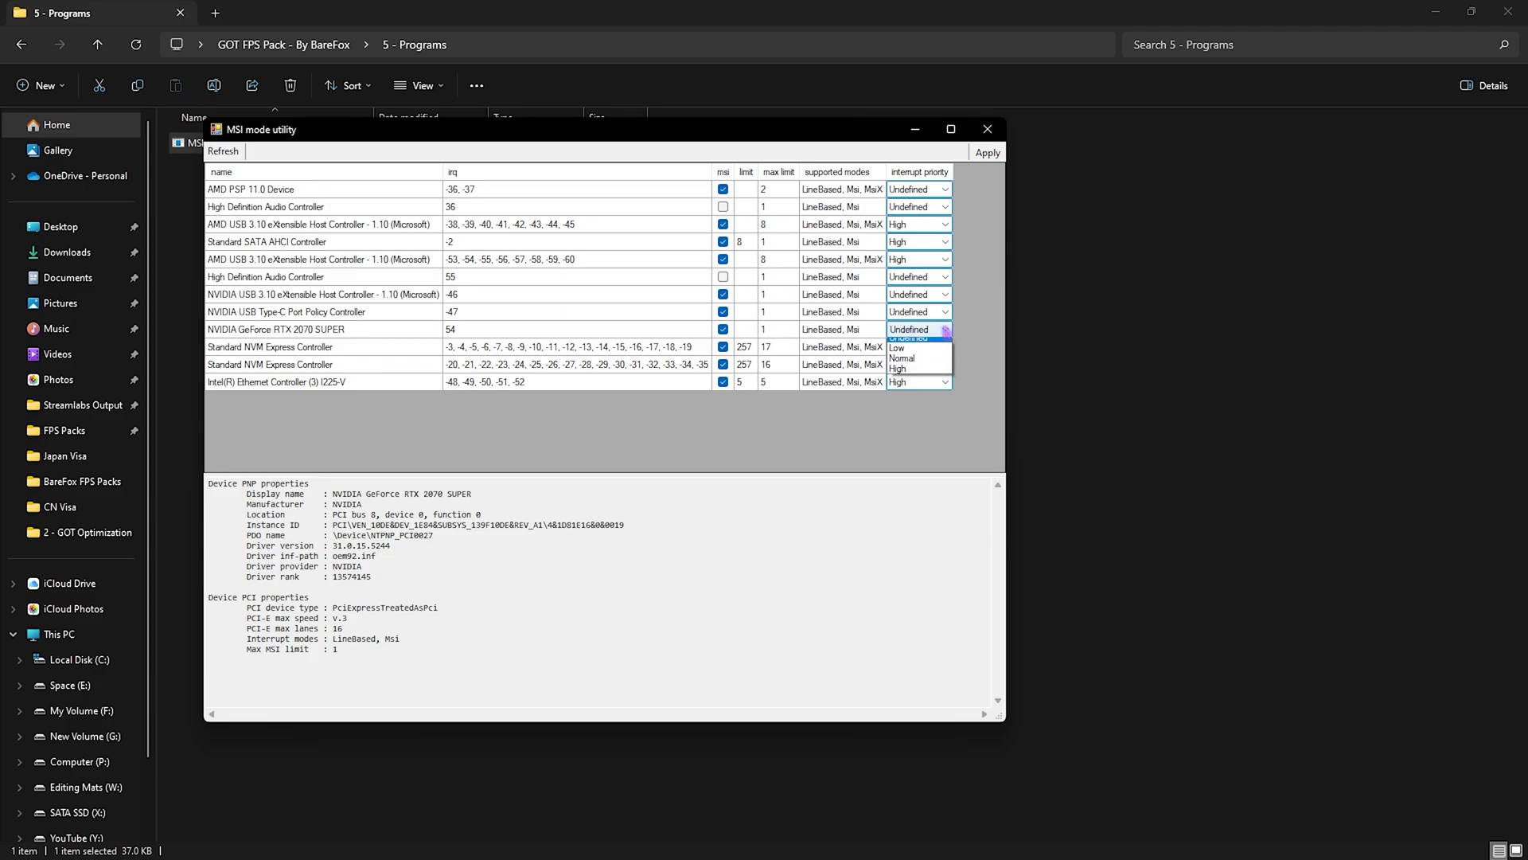
pyautogui.click(907, 367)
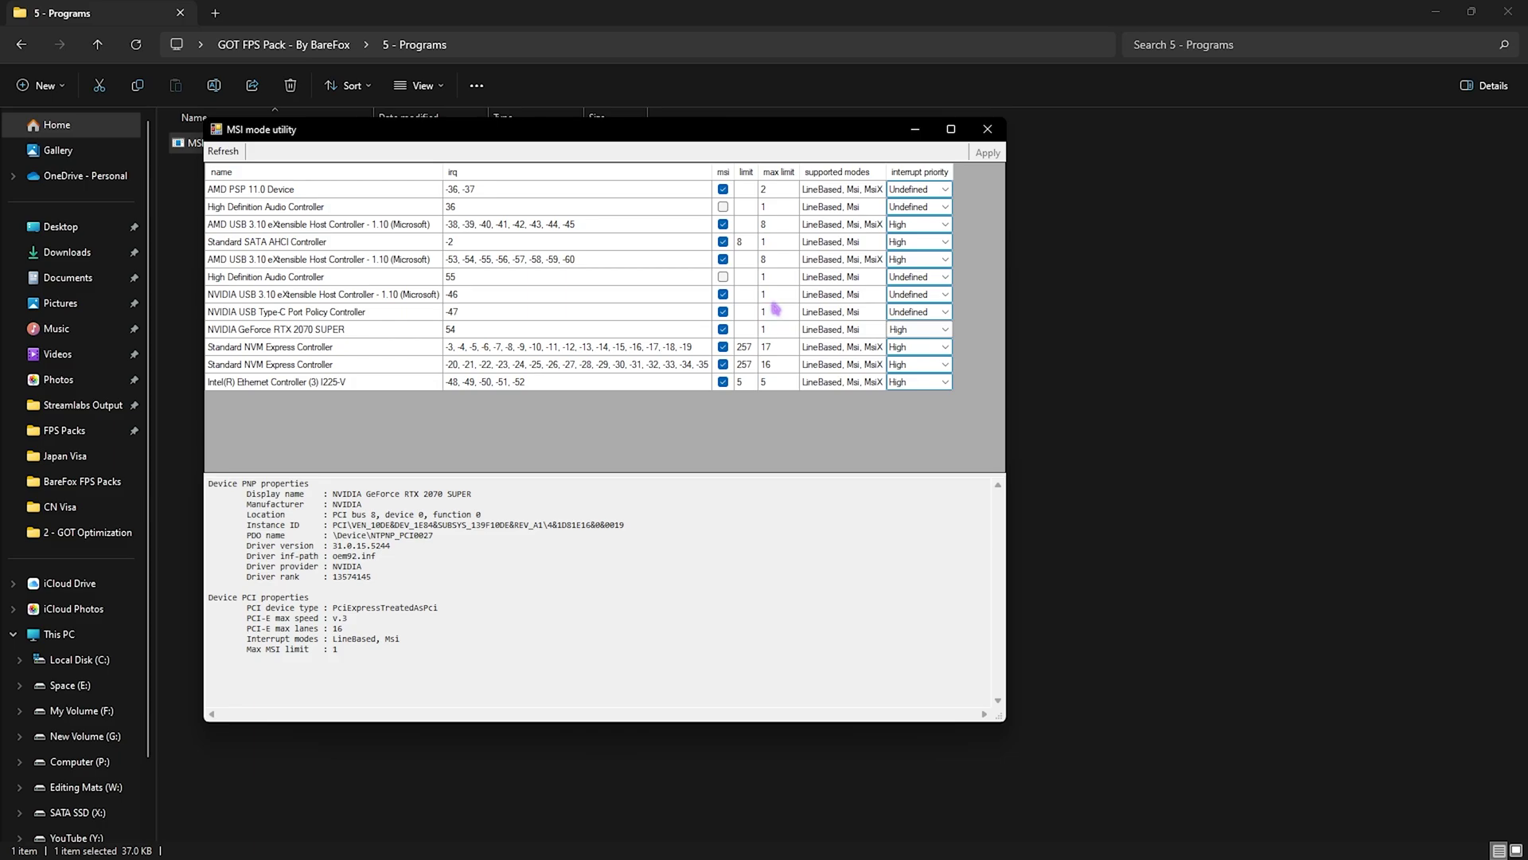
pyautogui.click(987, 128)
pyautogui.click(293, 45)
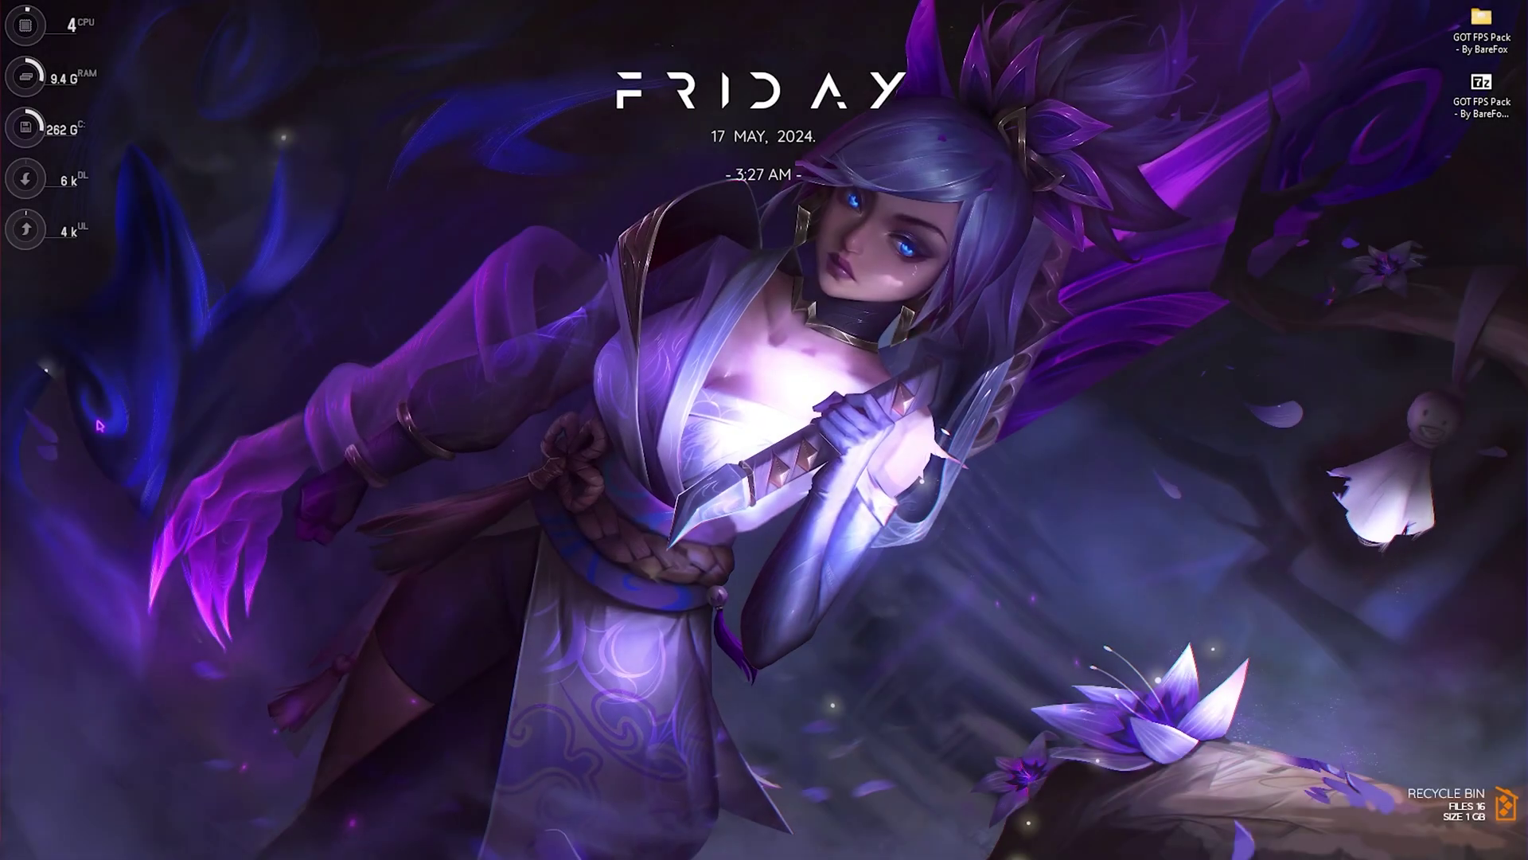
# Step: Launch Steam and set Ghost of Tsushima's launch options to '-high -useallavailablecores'
pyautogui.press('super')
pyautogui.write('steam')
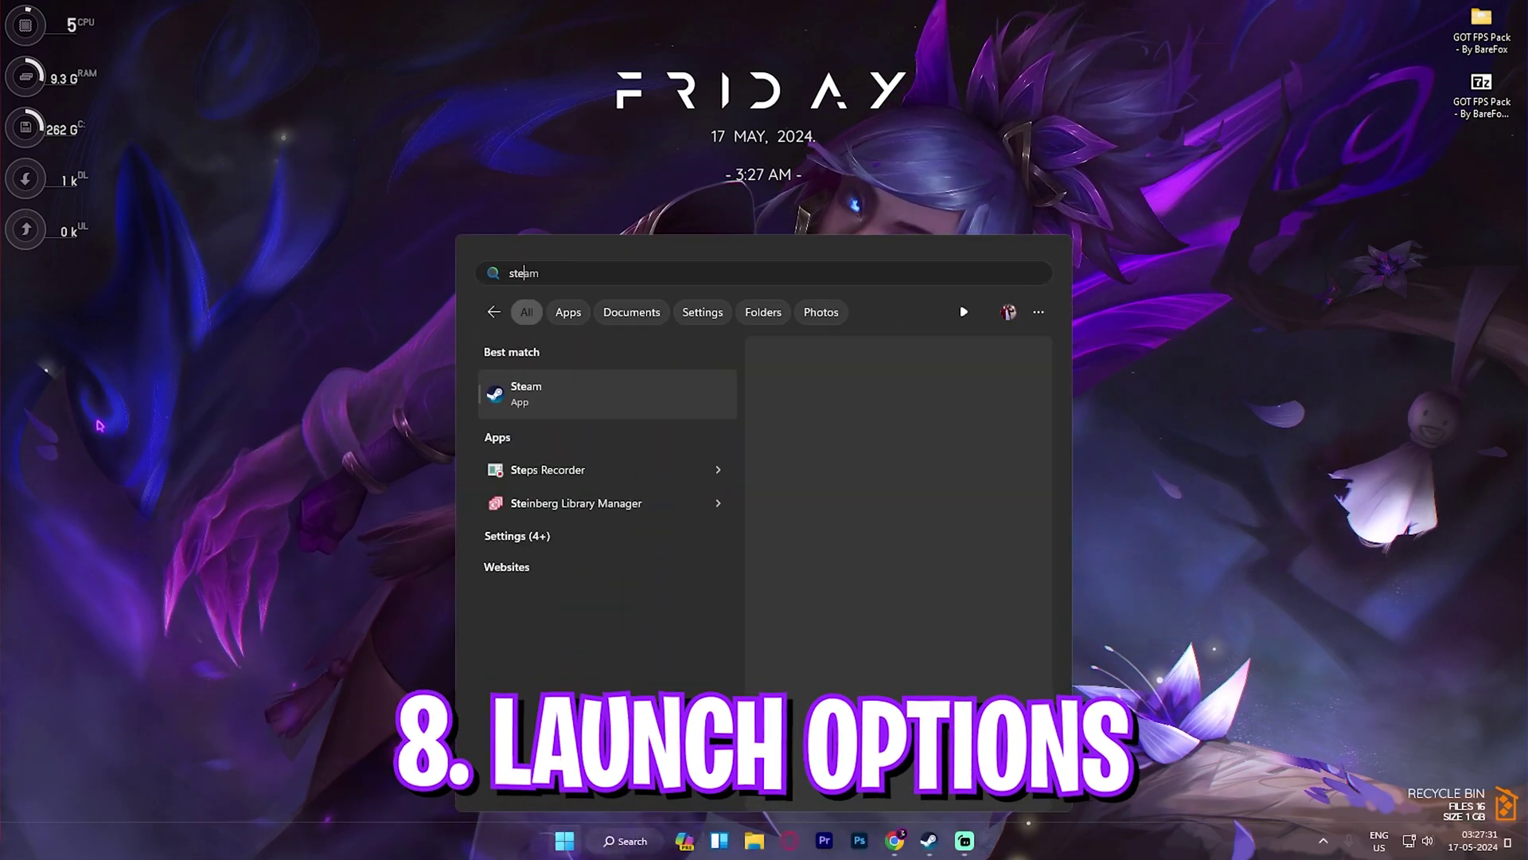
pyautogui.press('Return')
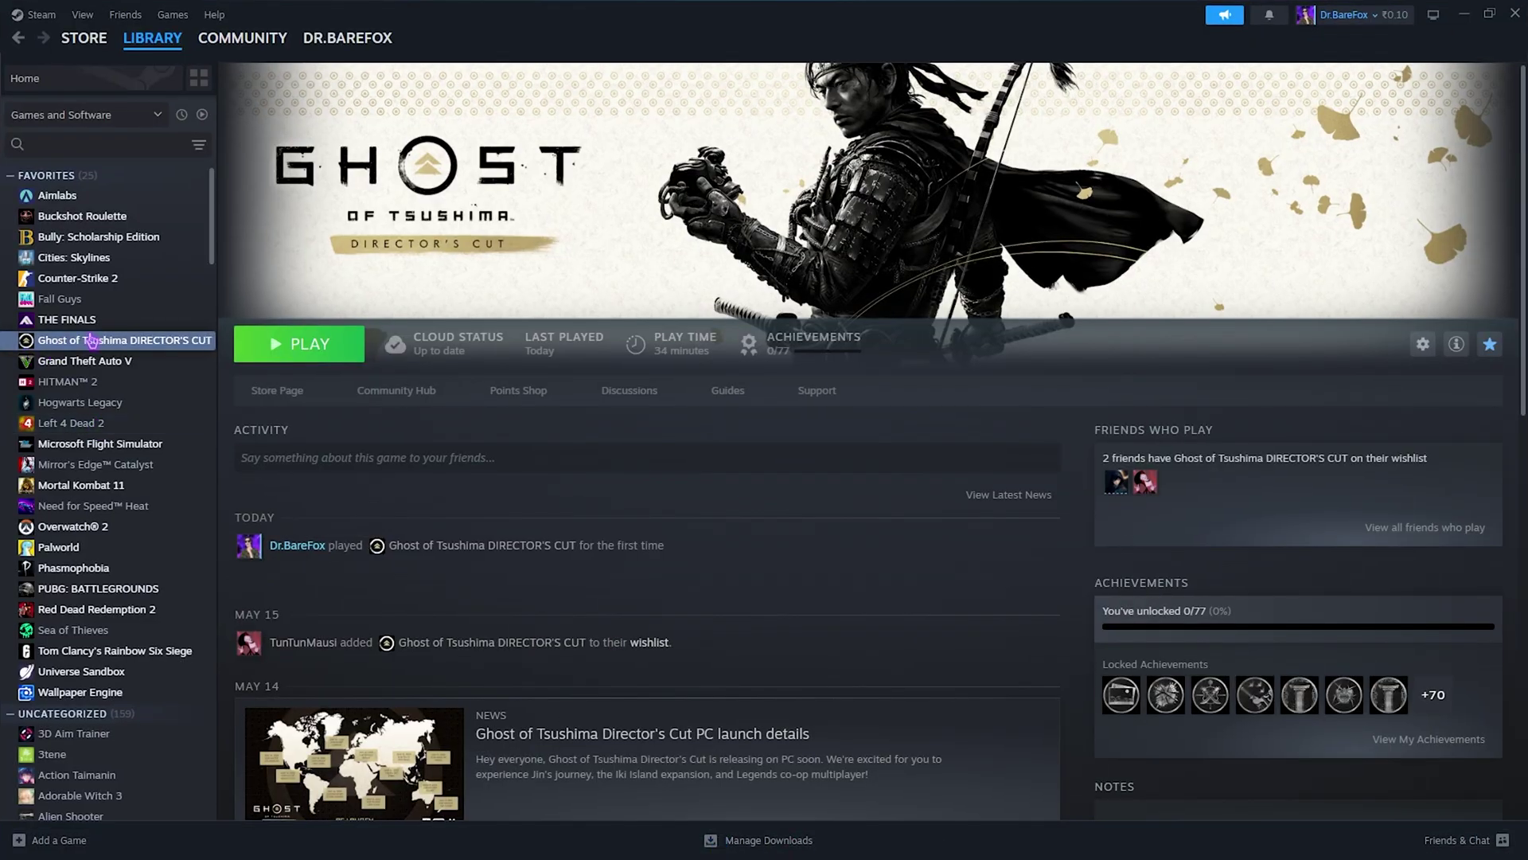
pyautogui.rightClick(104, 340)
pyautogui.moveTo(141, 430)
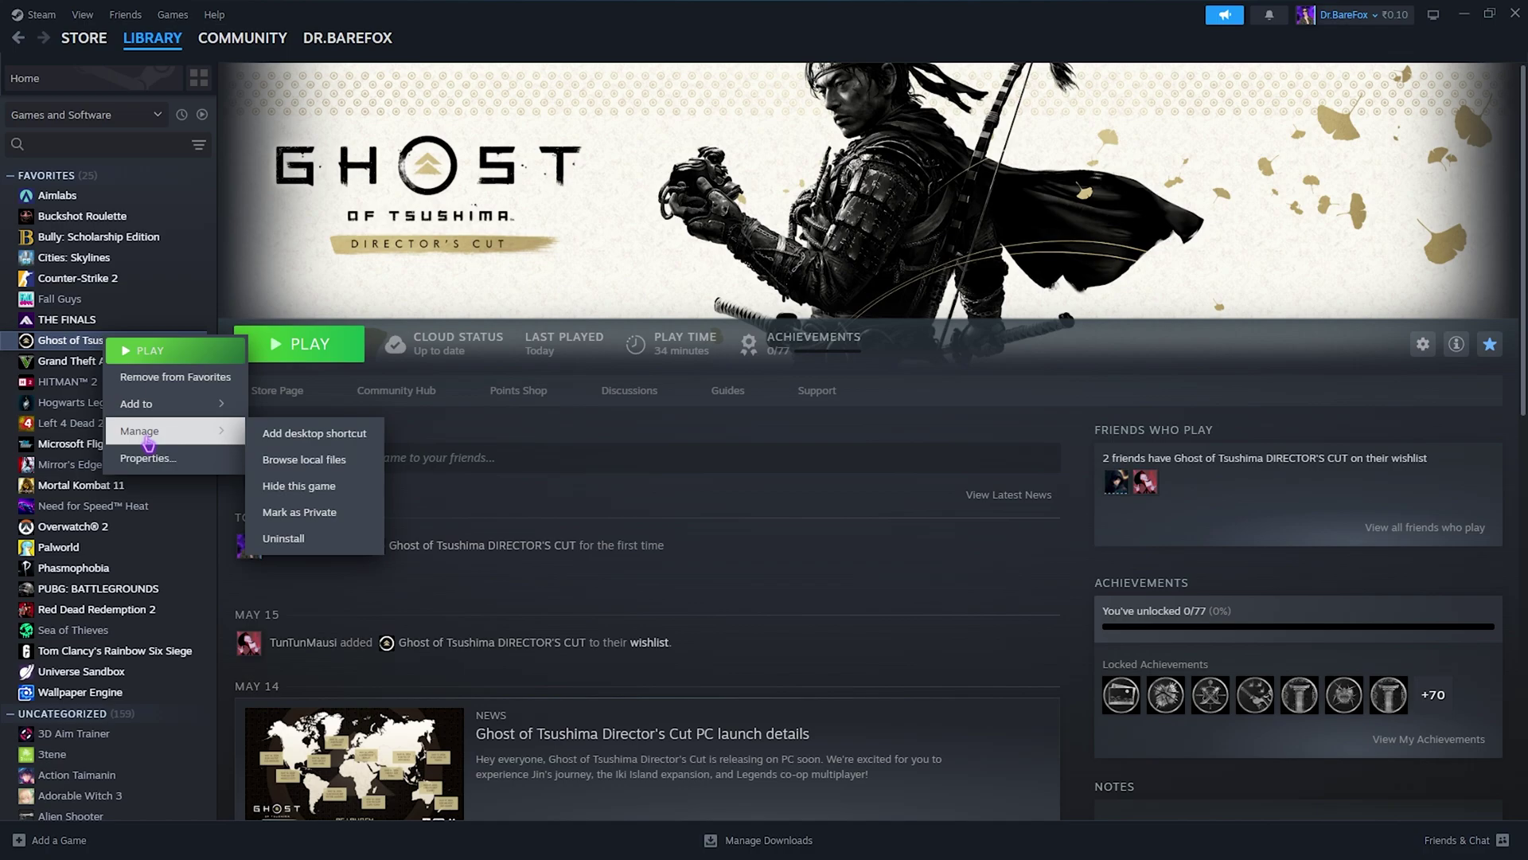
pyautogui.click(145, 457)
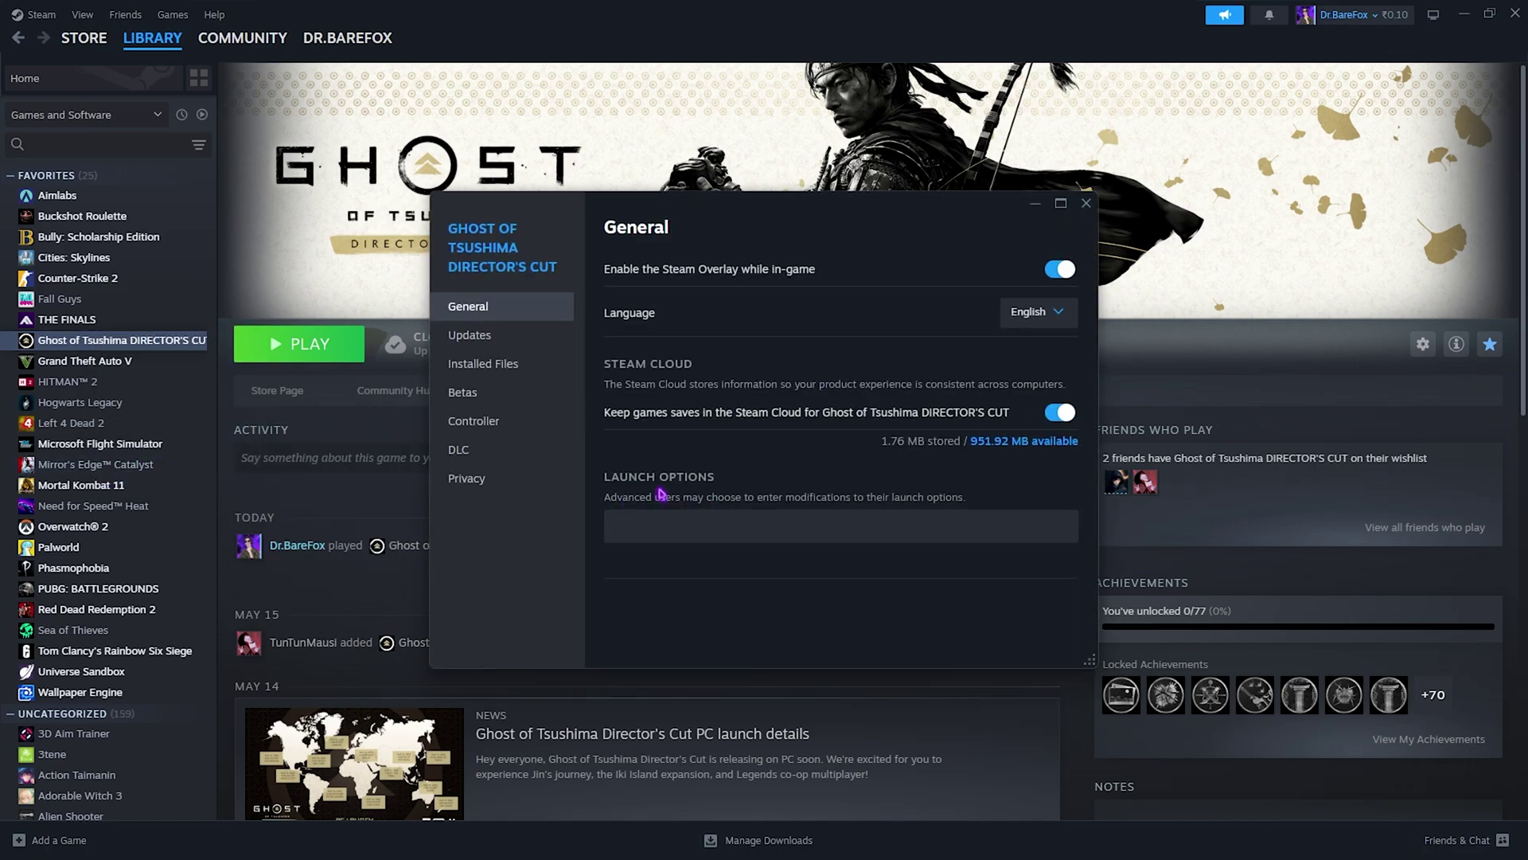
pyautogui.click(648, 528)
pyautogui.write('-')
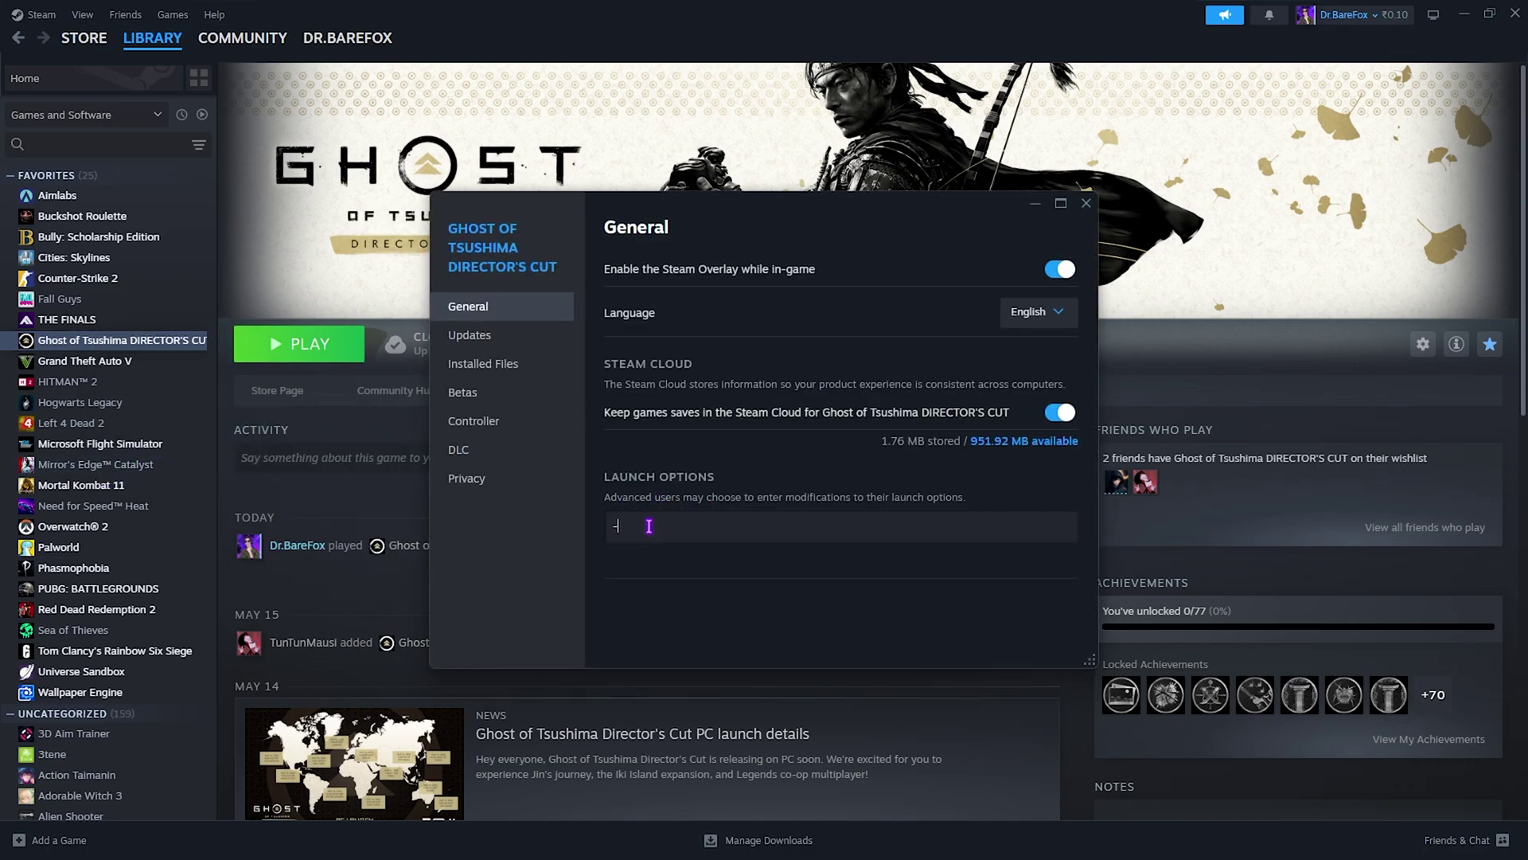
pyautogui.write('high -useallavailablecores')
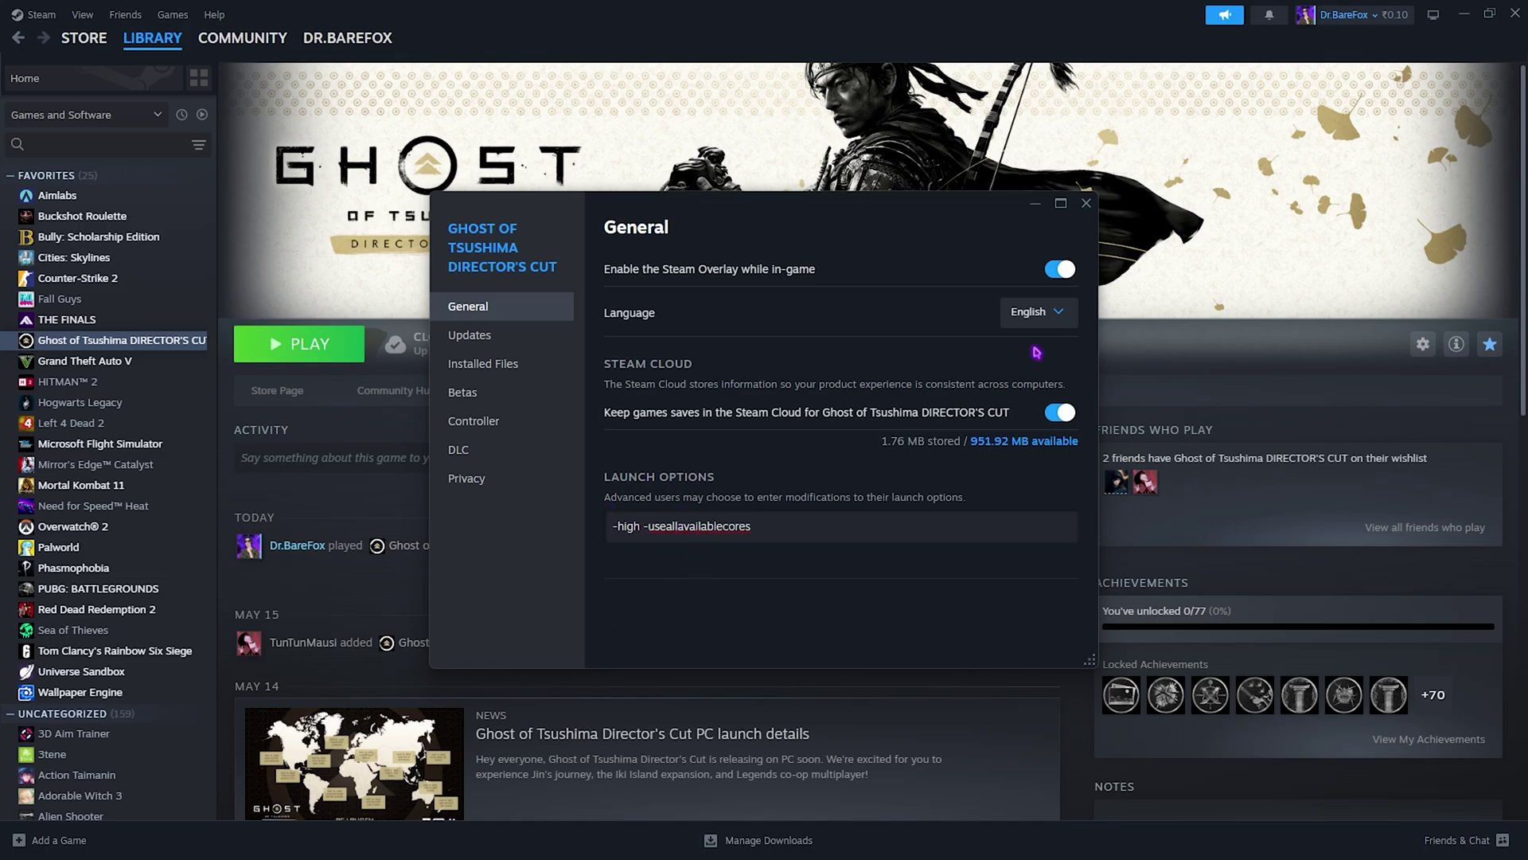
pyautogui.click(1086, 204)
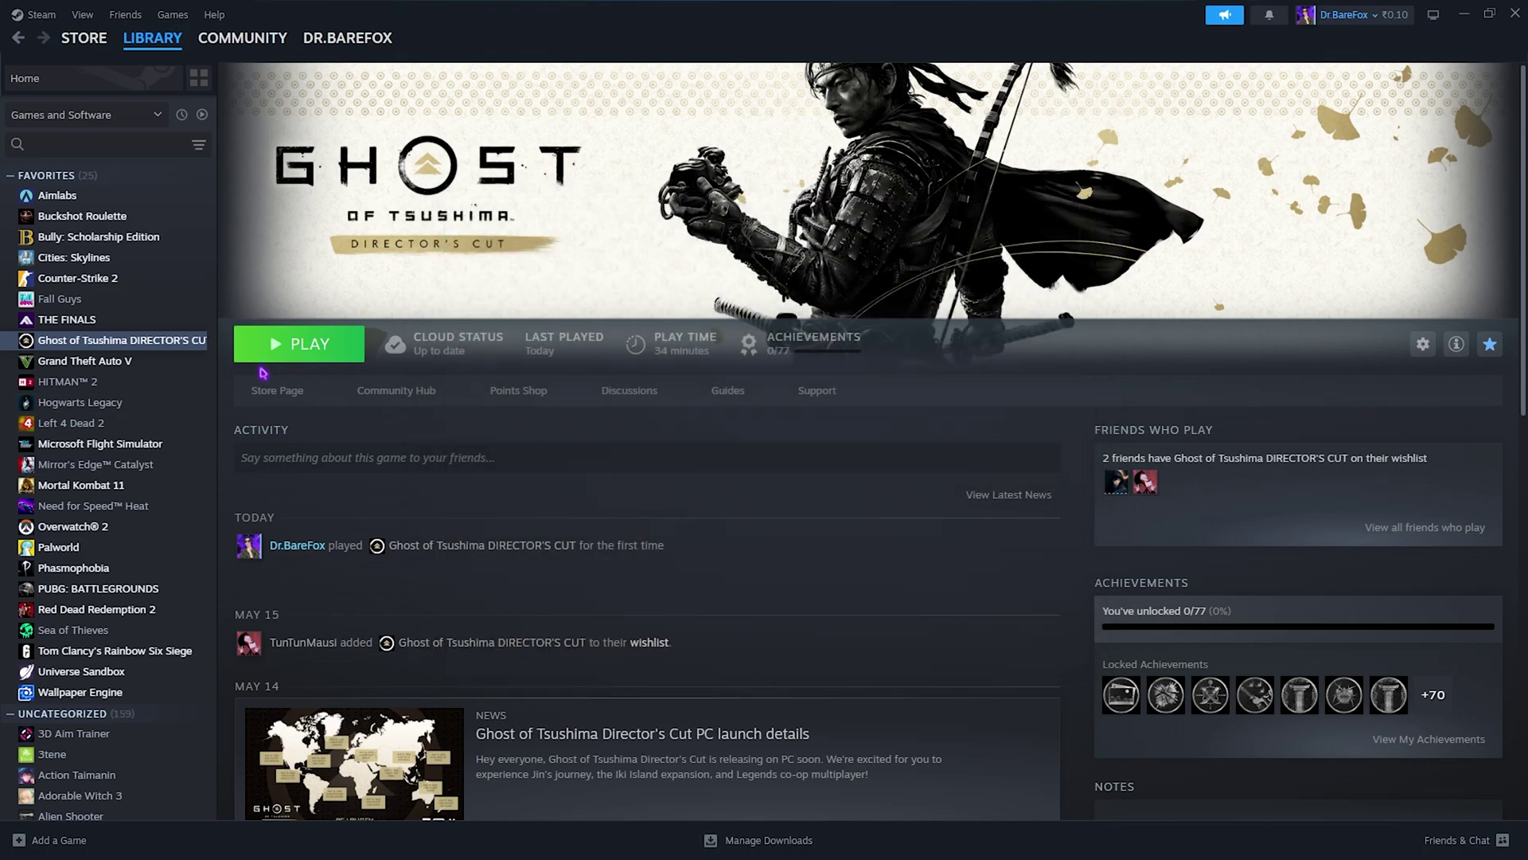
# Step: Launch Ghost of Tsushima and set Motion Blur to 20 and Field of View to 25
pyautogui.click(287, 349)
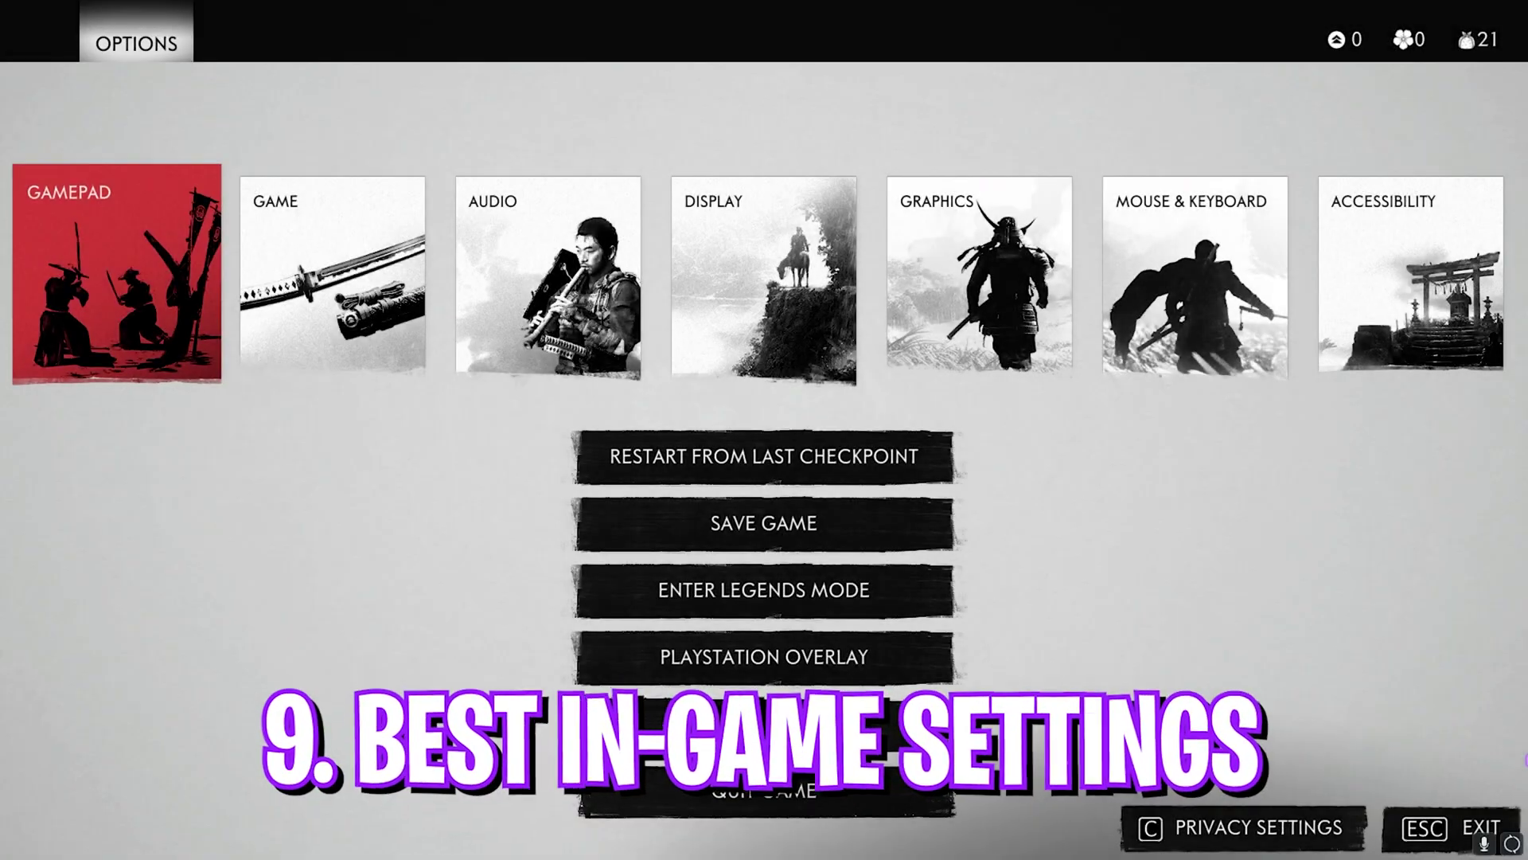
pyautogui.click(995, 359)
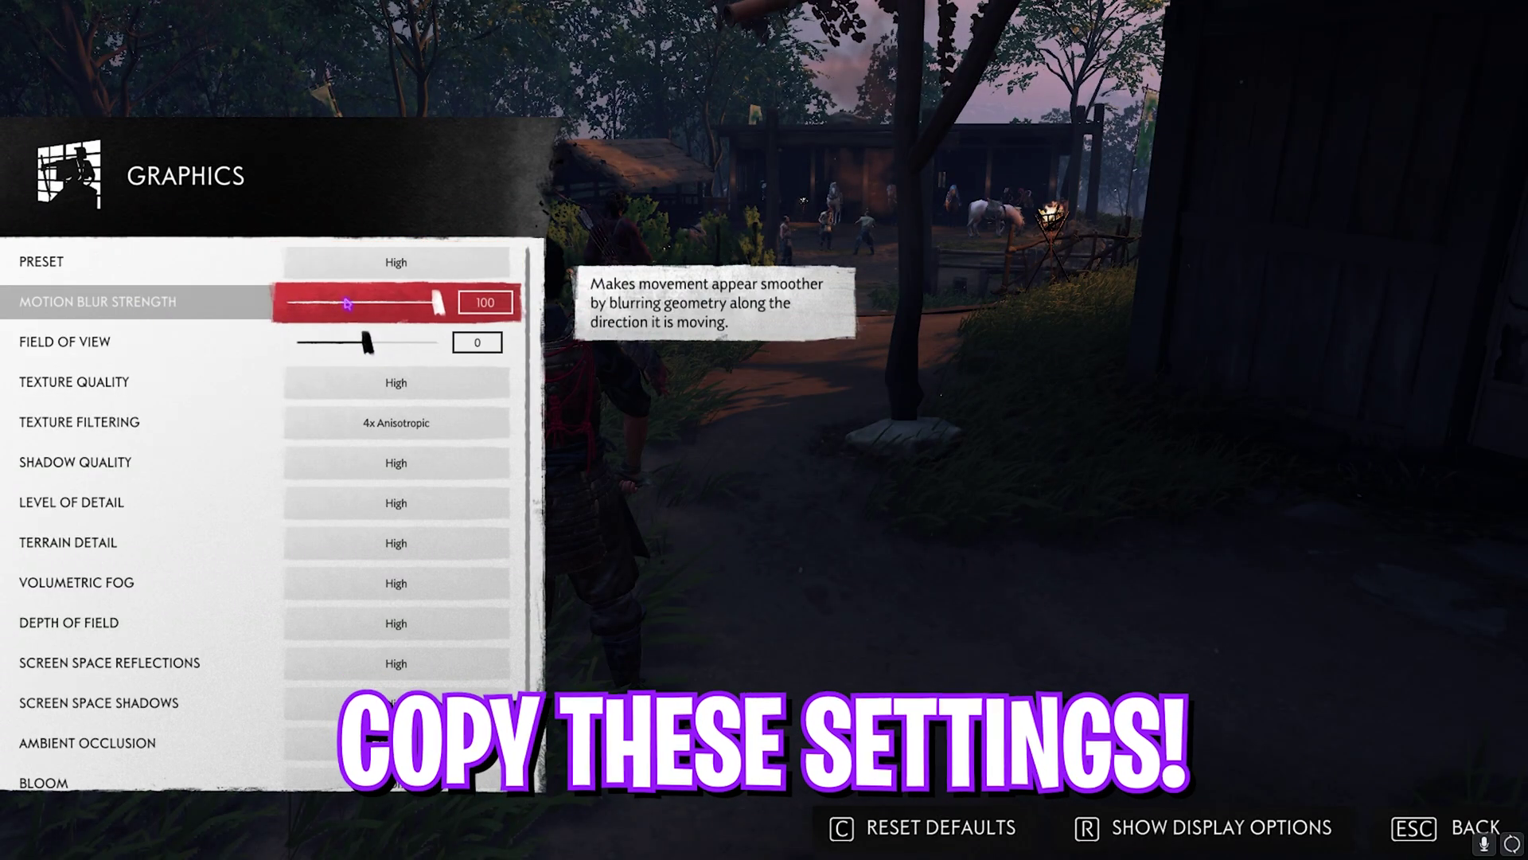
pyautogui.click(371, 303)
pyautogui.moveTo(372, 306); pyautogui.dragTo(321, 310)
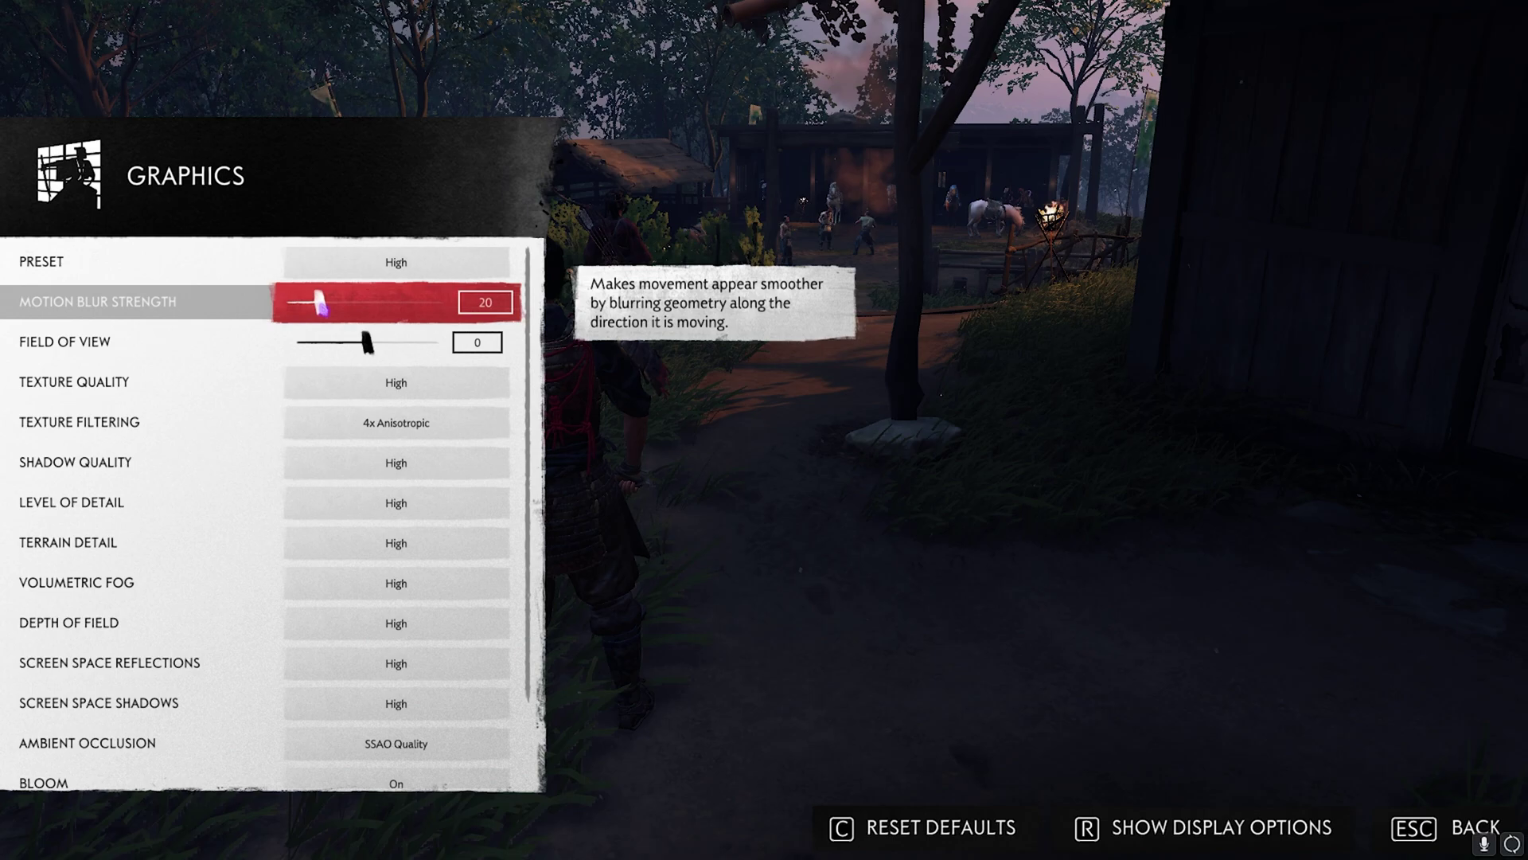
pyautogui.moveTo(367, 343); pyautogui.dragTo(464, 347)
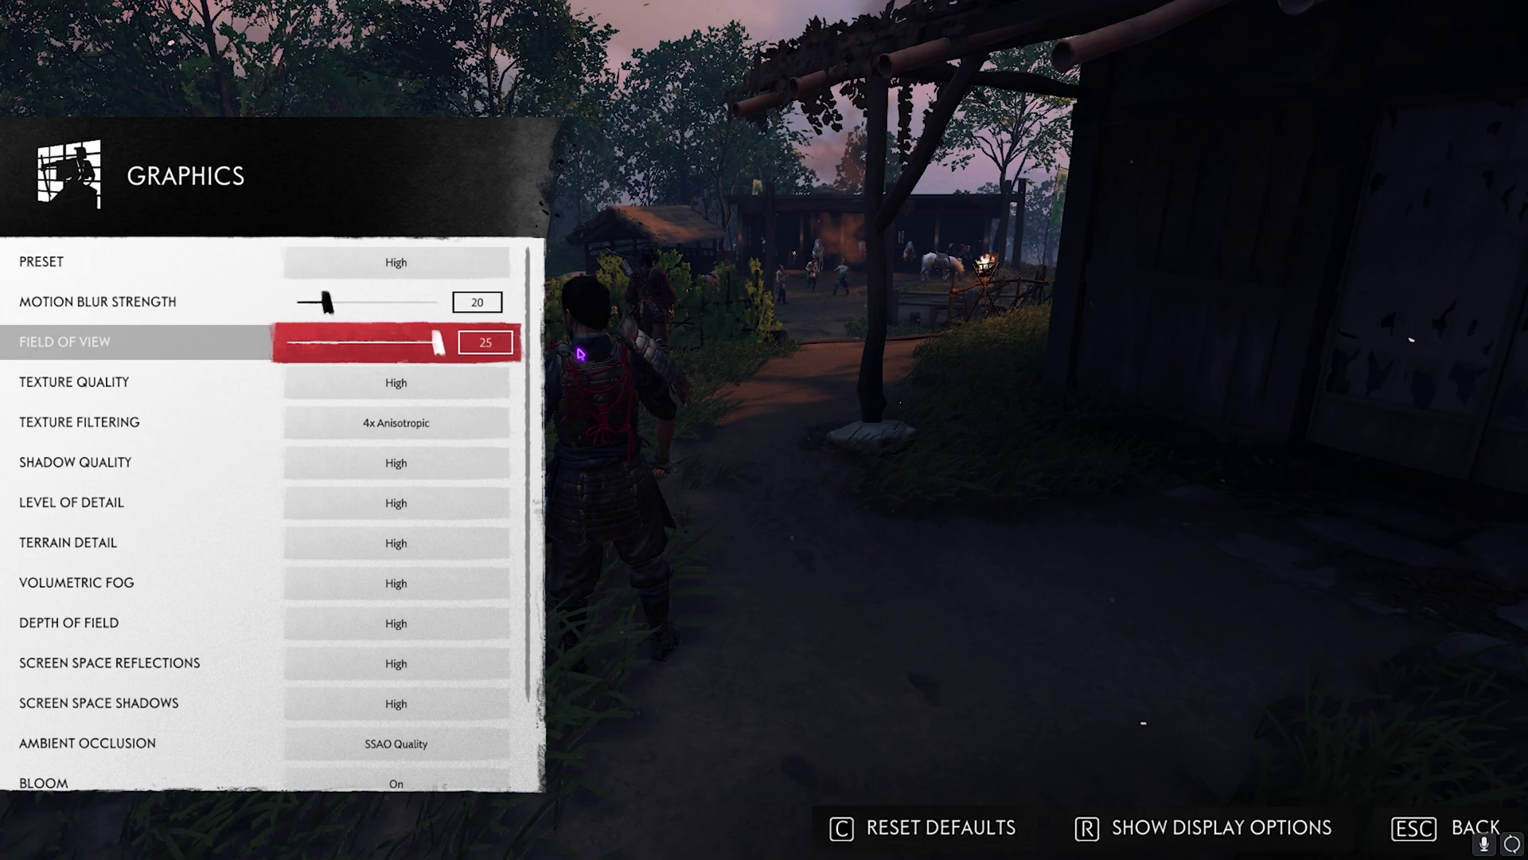
# Step: Set texture quality Low, Trilinear filtering, and Medium shadows and level of detail
pyautogui.click(288, 383)
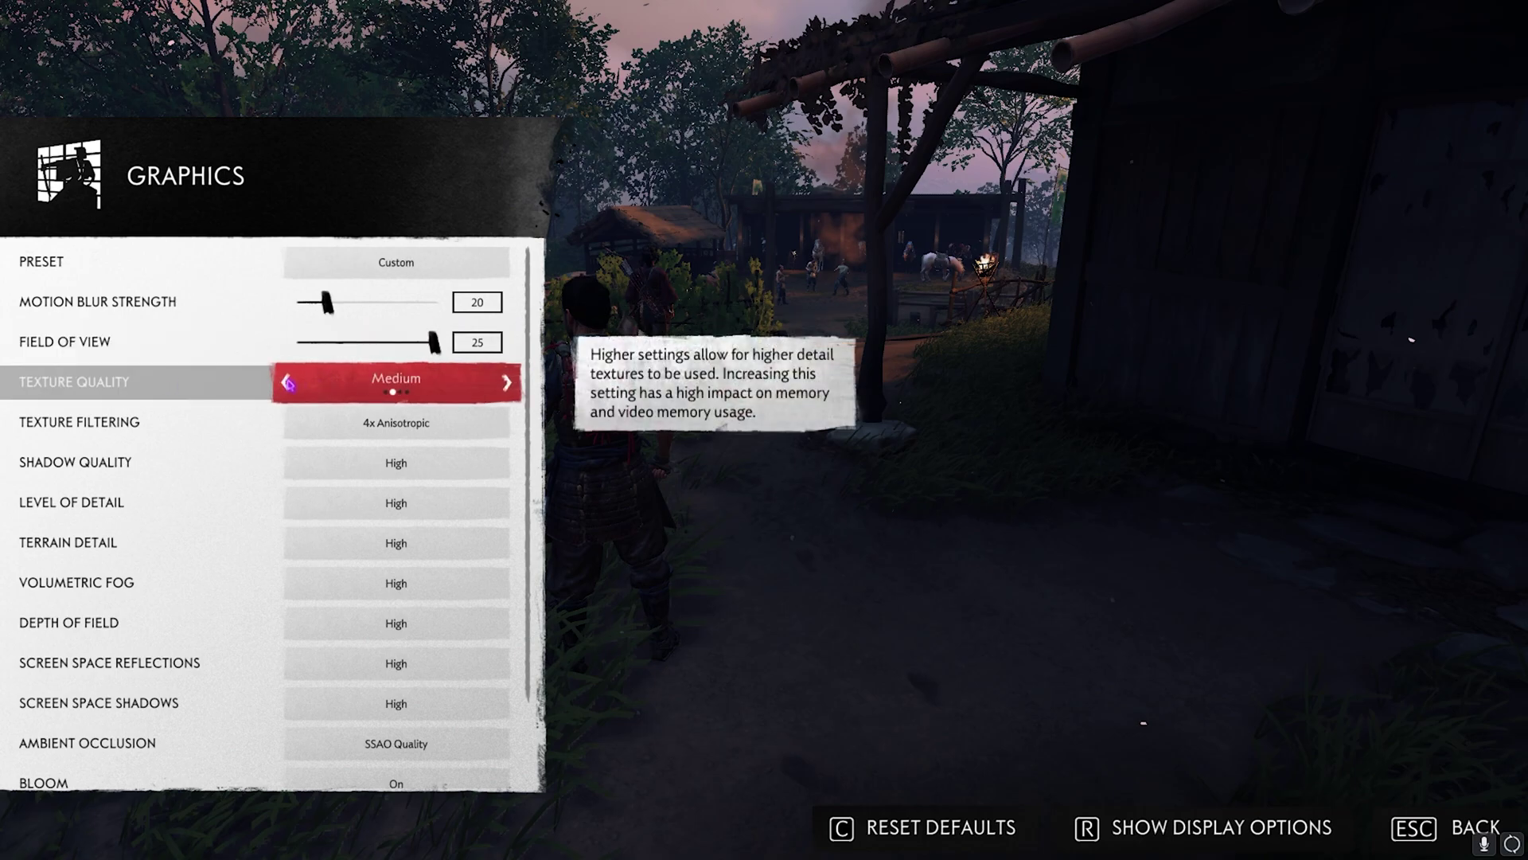
pyautogui.click(288, 383)
pyautogui.click(507, 382)
pyautogui.click(287, 384)
pyautogui.click(297, 425)
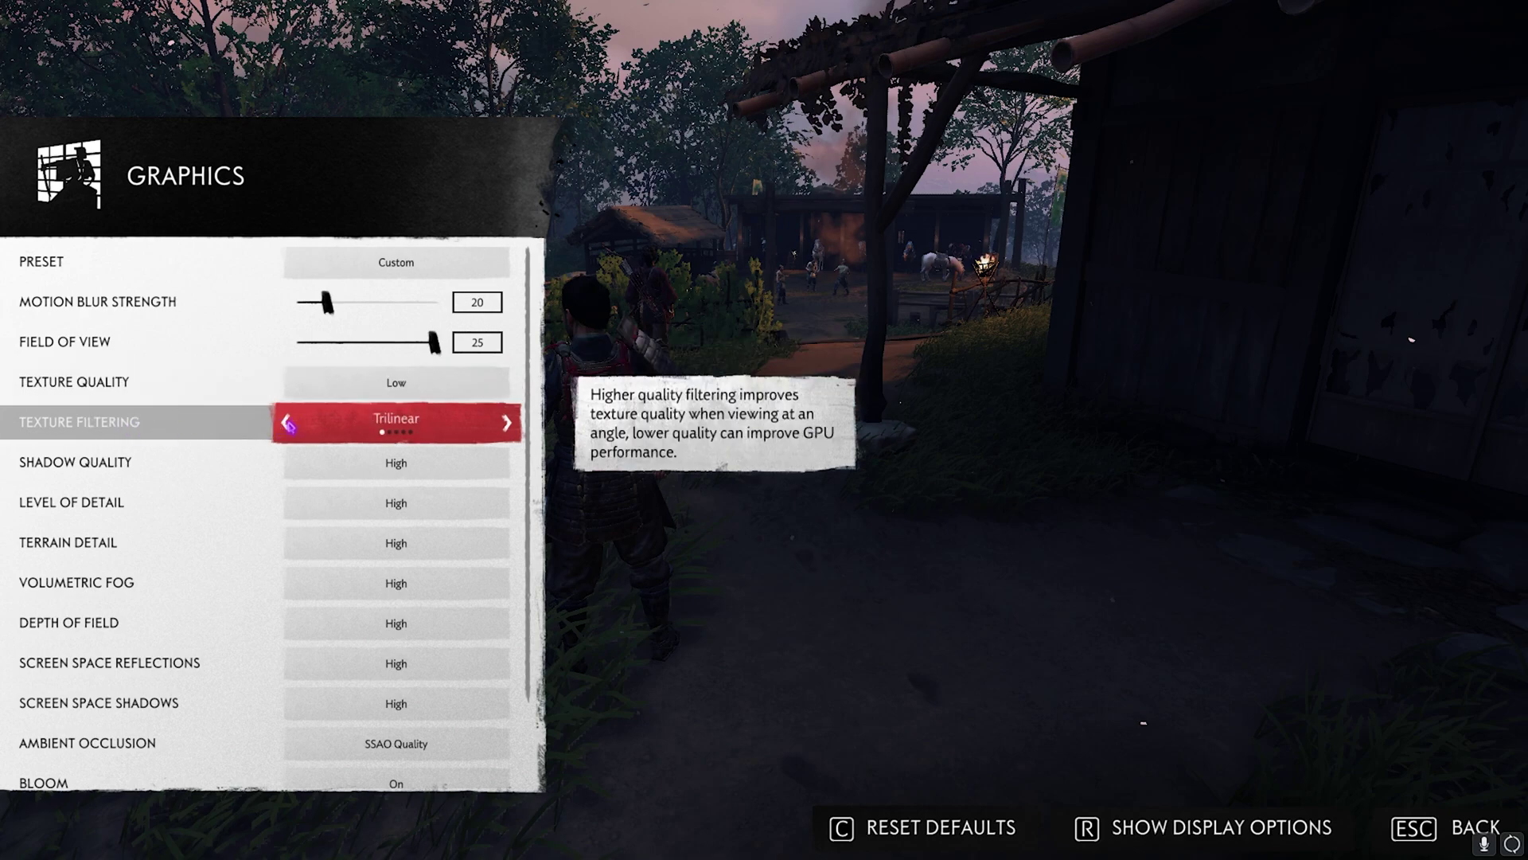
pyautogui.click(287, 463)
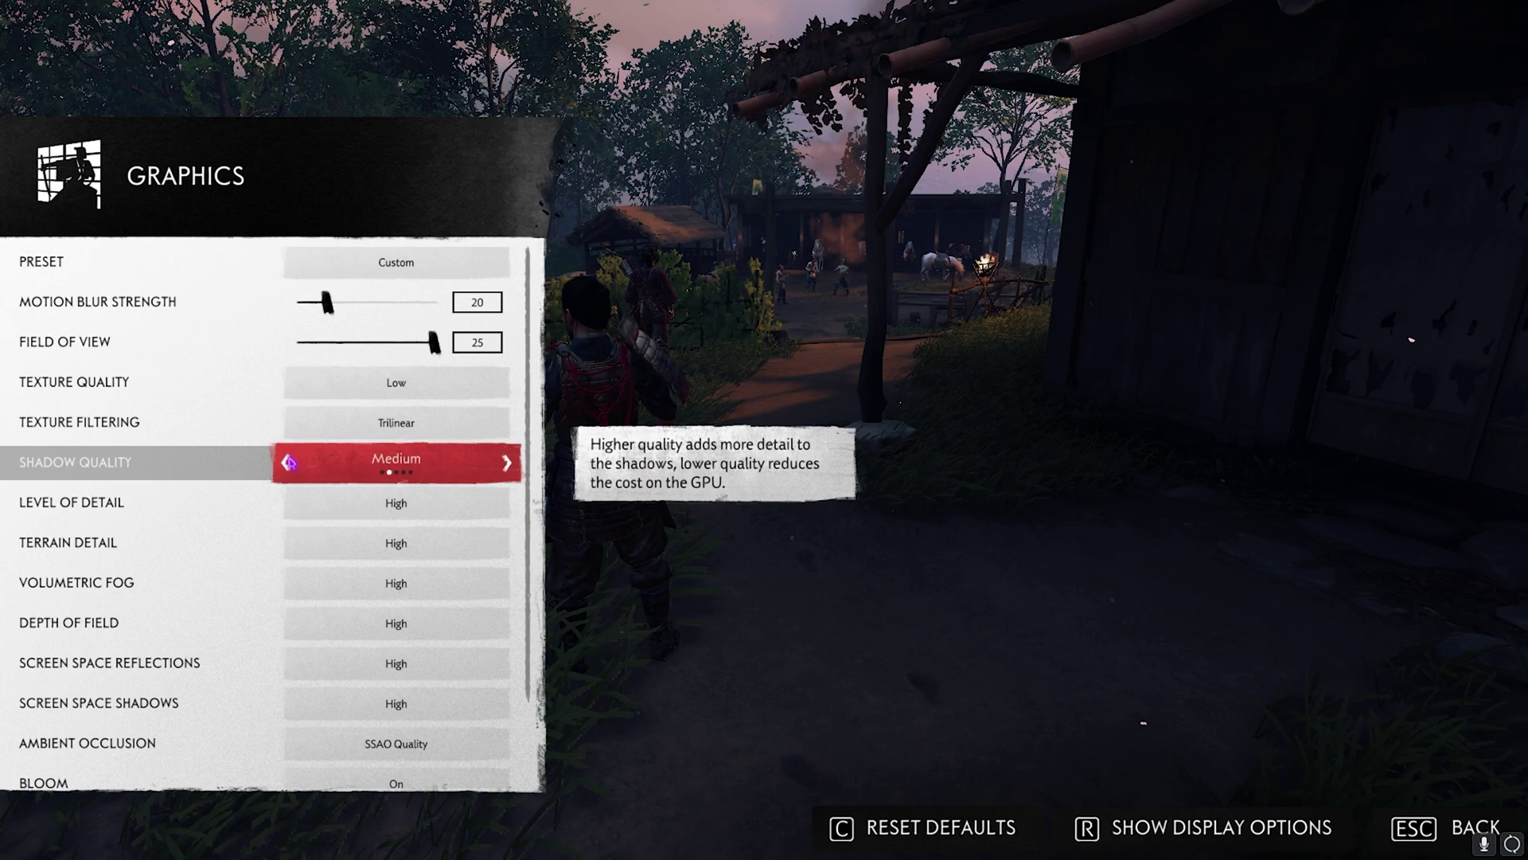
pyautogui.click(287, 503)
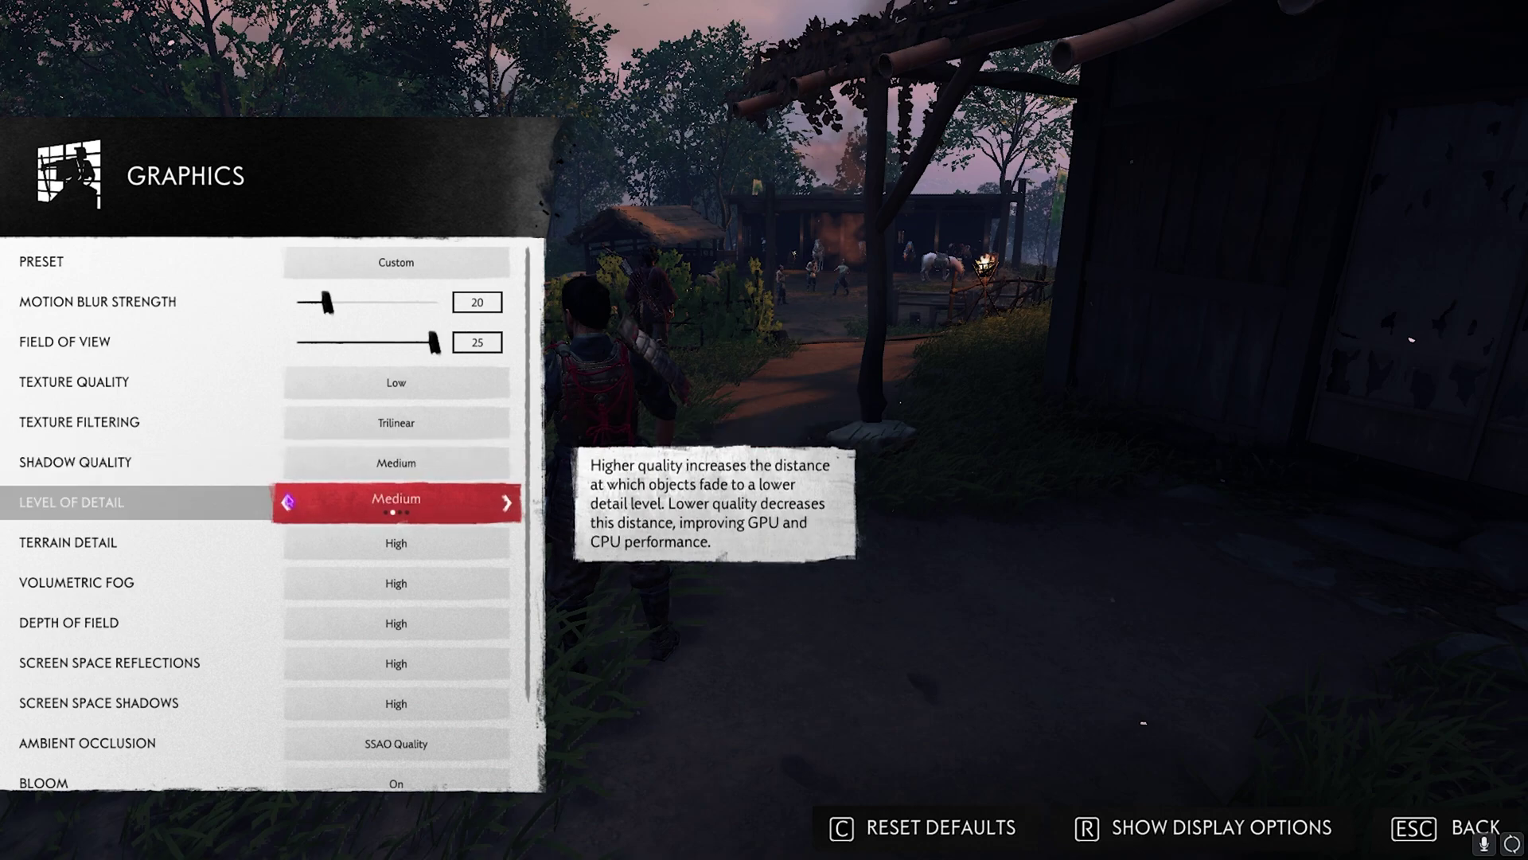
# Step: Set terrain, volumetric fog, depth of field, reflections and screen space shadows Low; ambient occlusion off
pyautogui.click(286, 543)
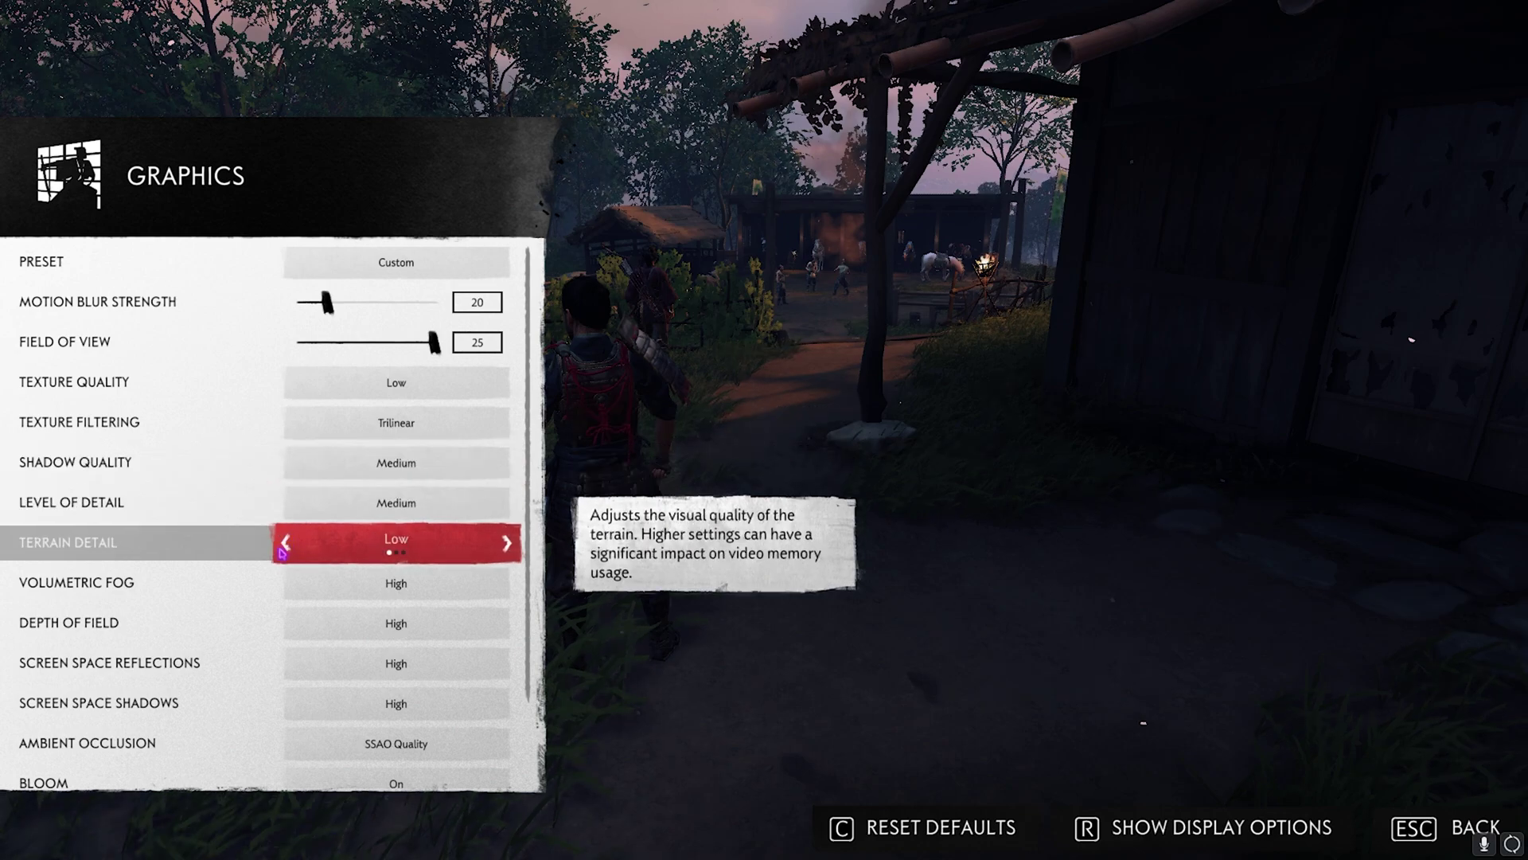
pyautogui.click(288, 584)
pyautogui.click(288, 584)
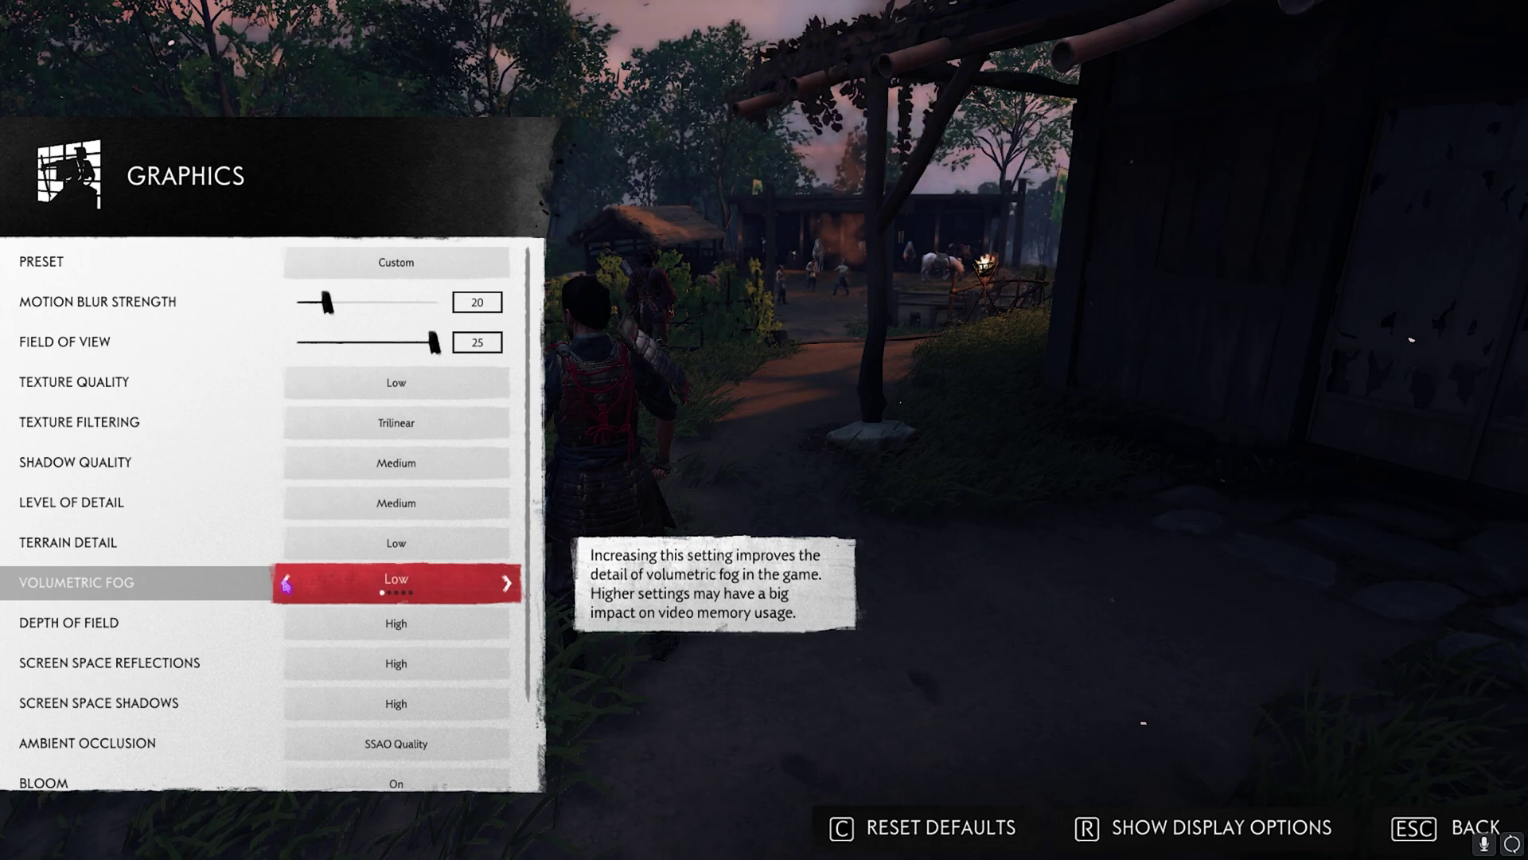
pyautogui.click(284, 623)
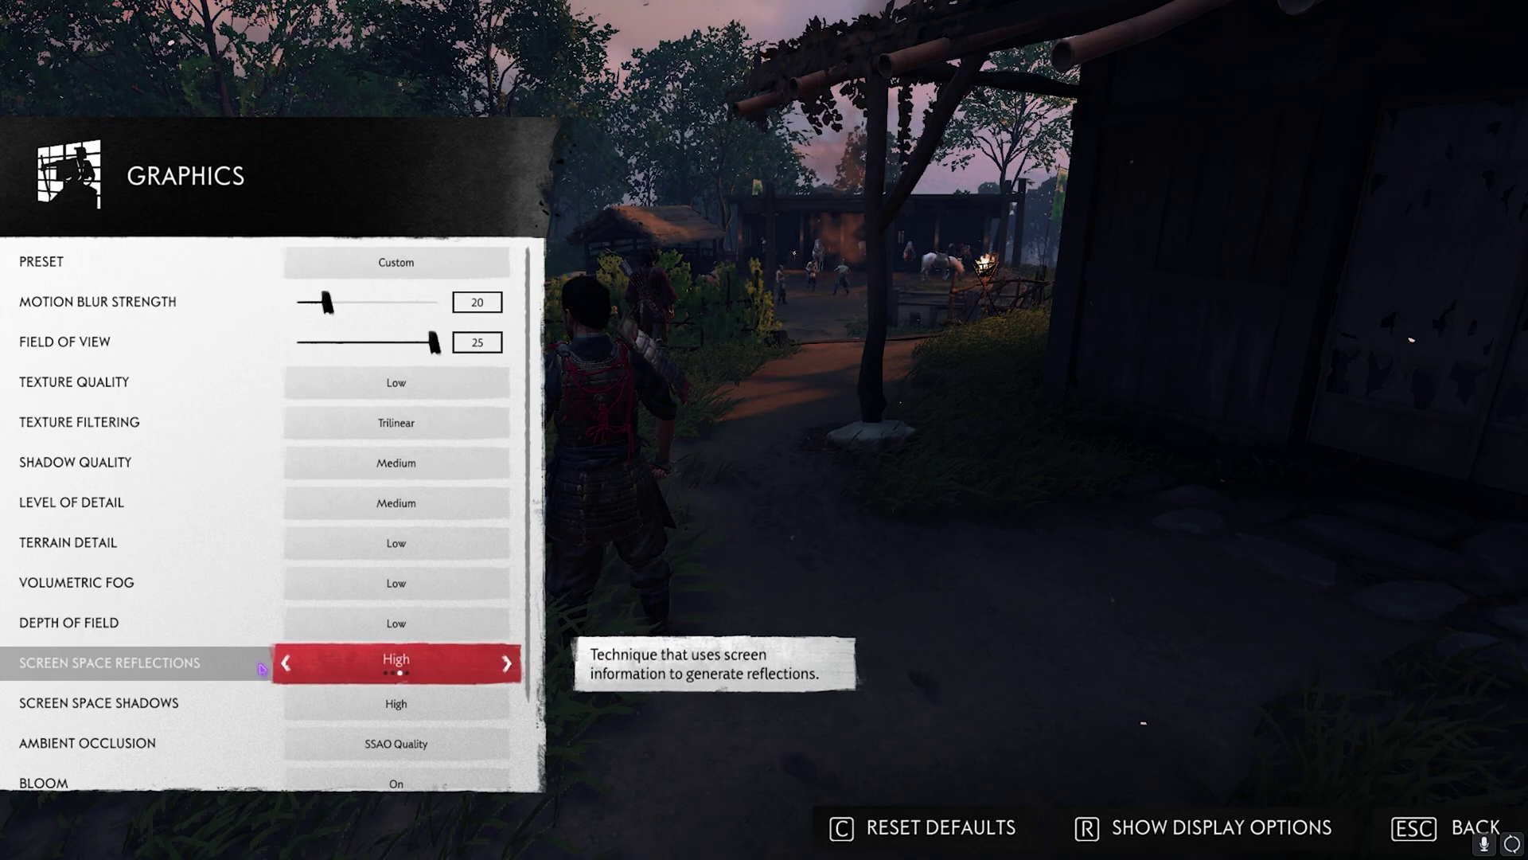
pyautogui.click(284, 667)
pyautogui.scroll(-1, 284, 666)
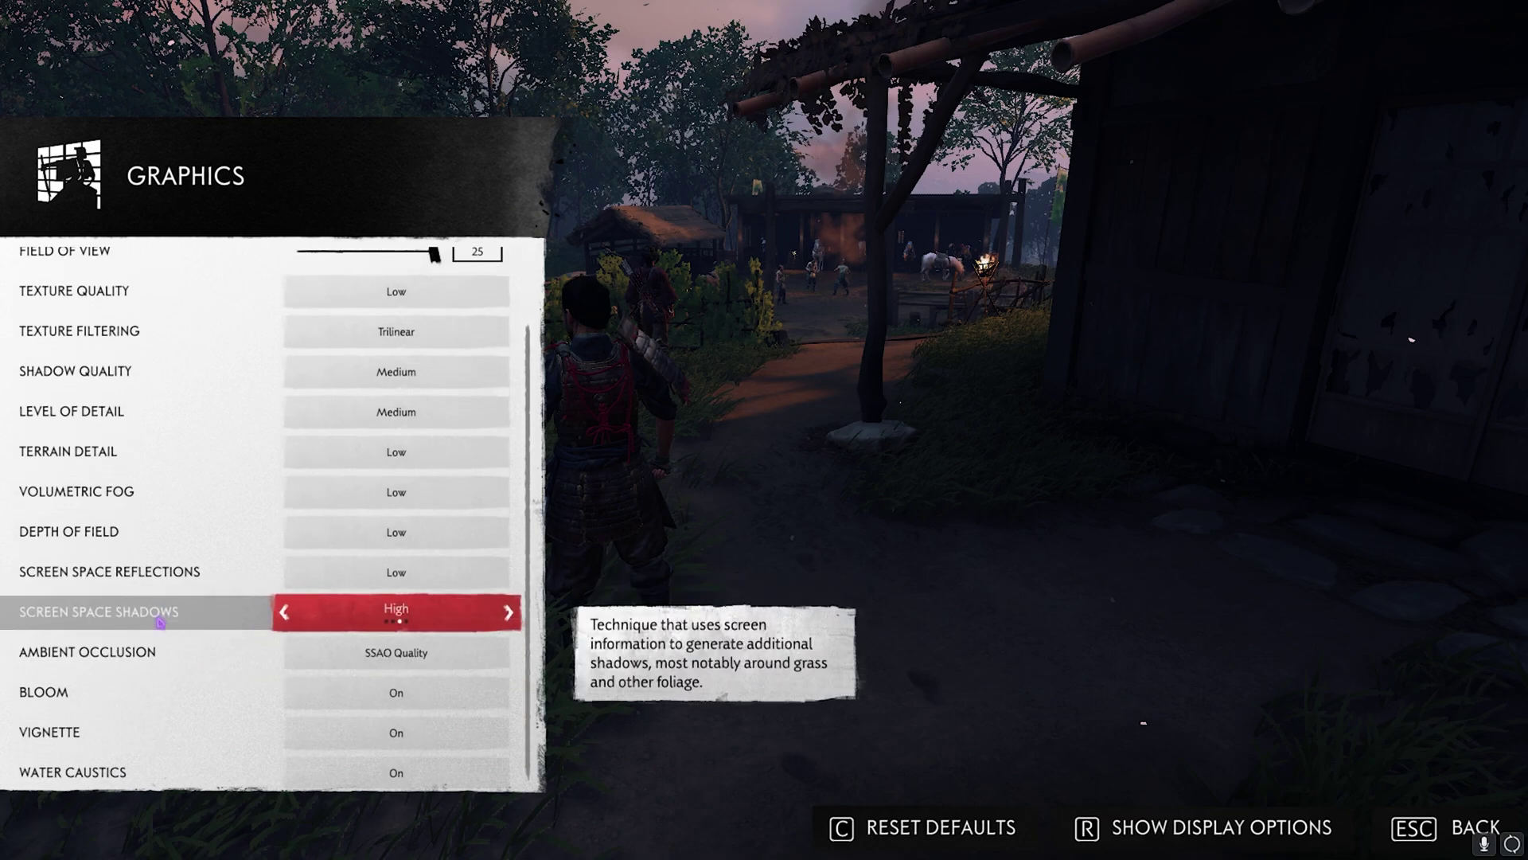
pyautogui.click(284, 619)
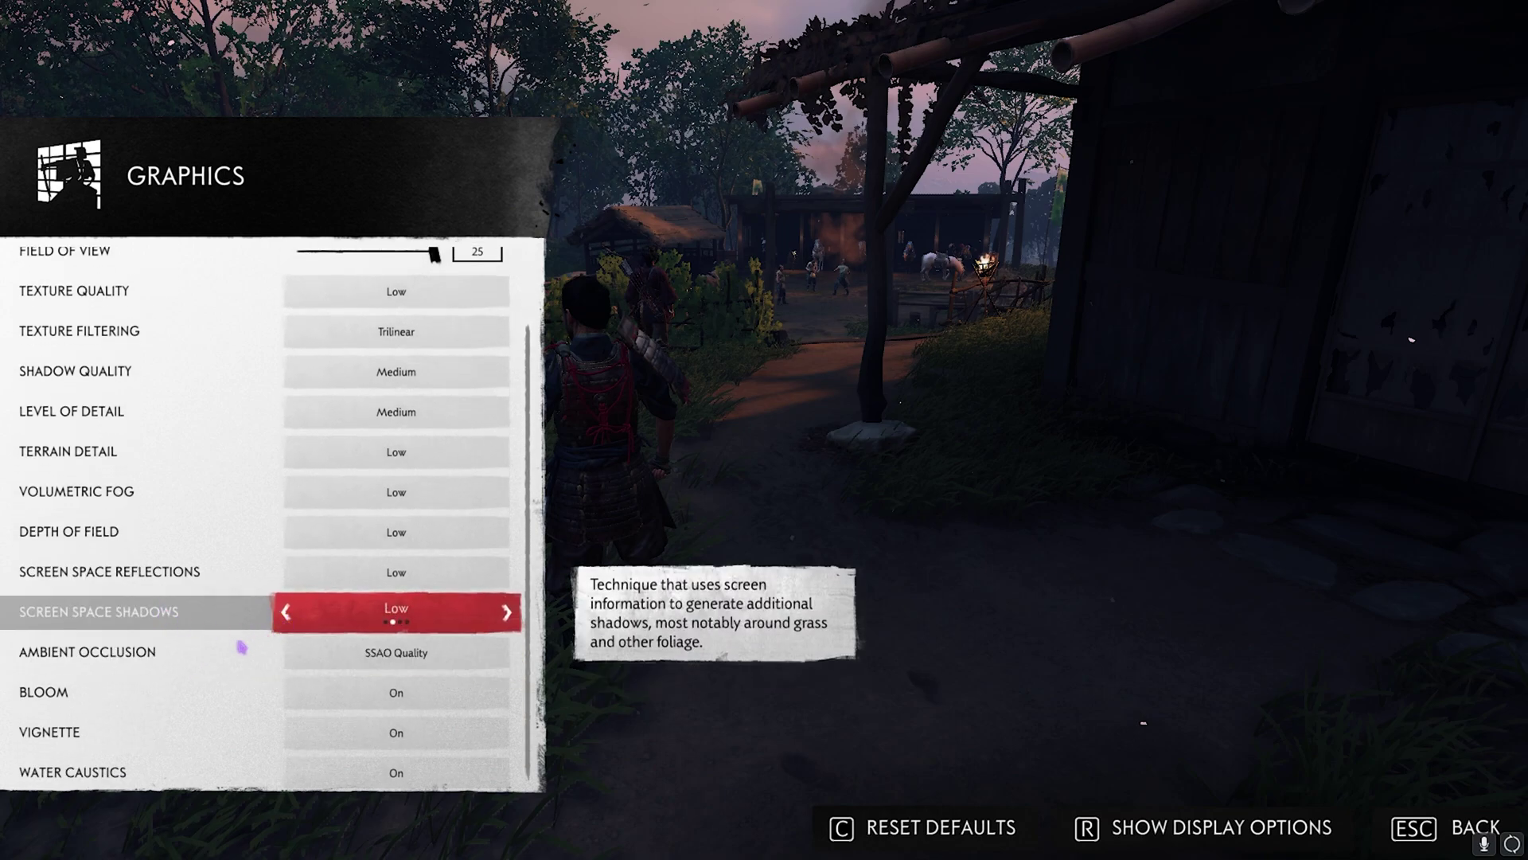
pyautogui.click(285, 654)
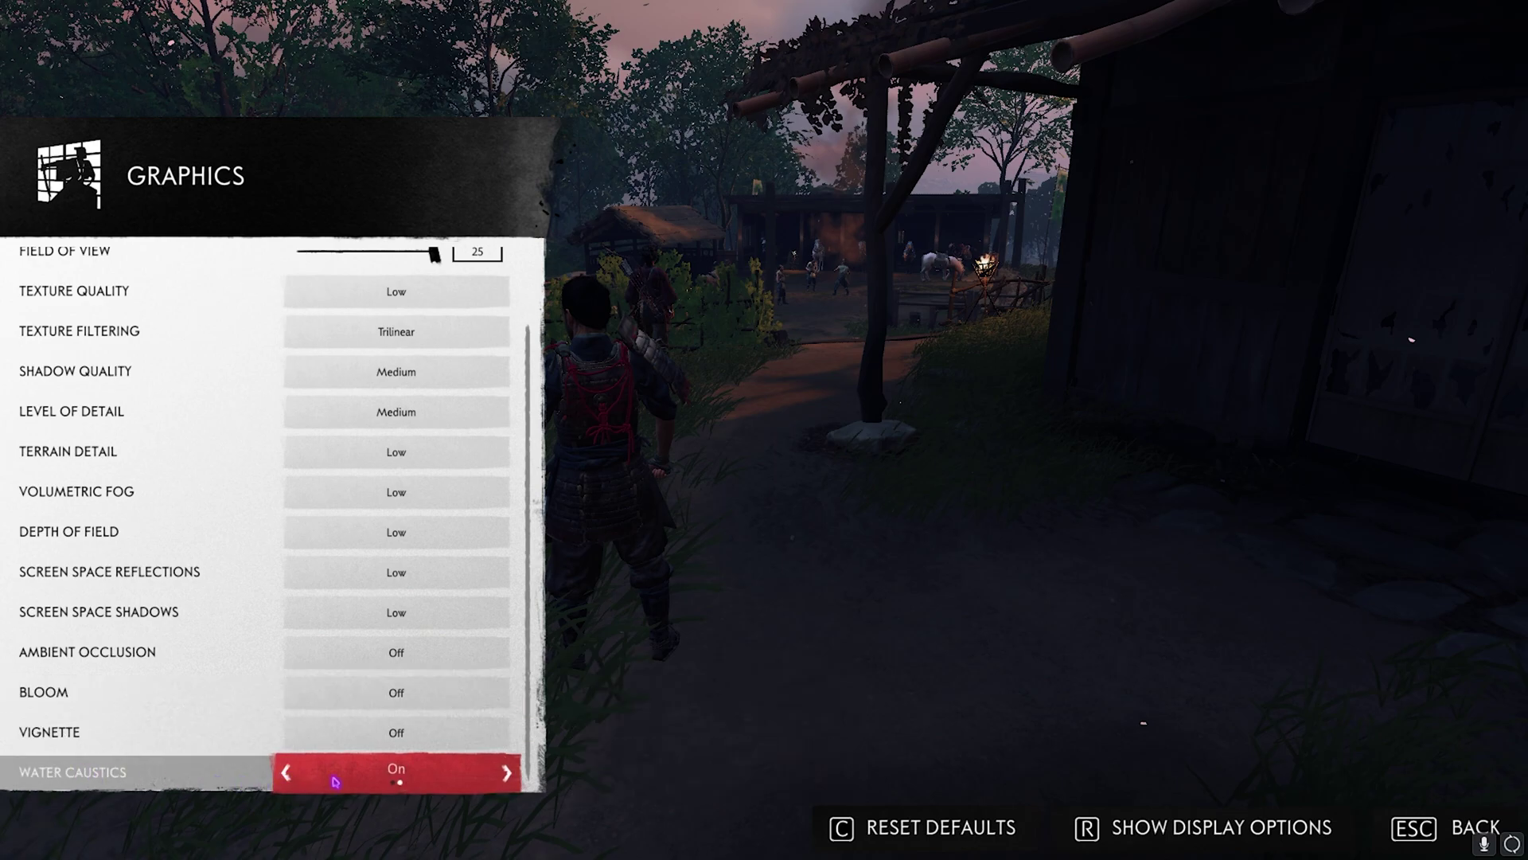
pyautogui.scroll(3, 240, 574)
pyautogui.press('Escape')
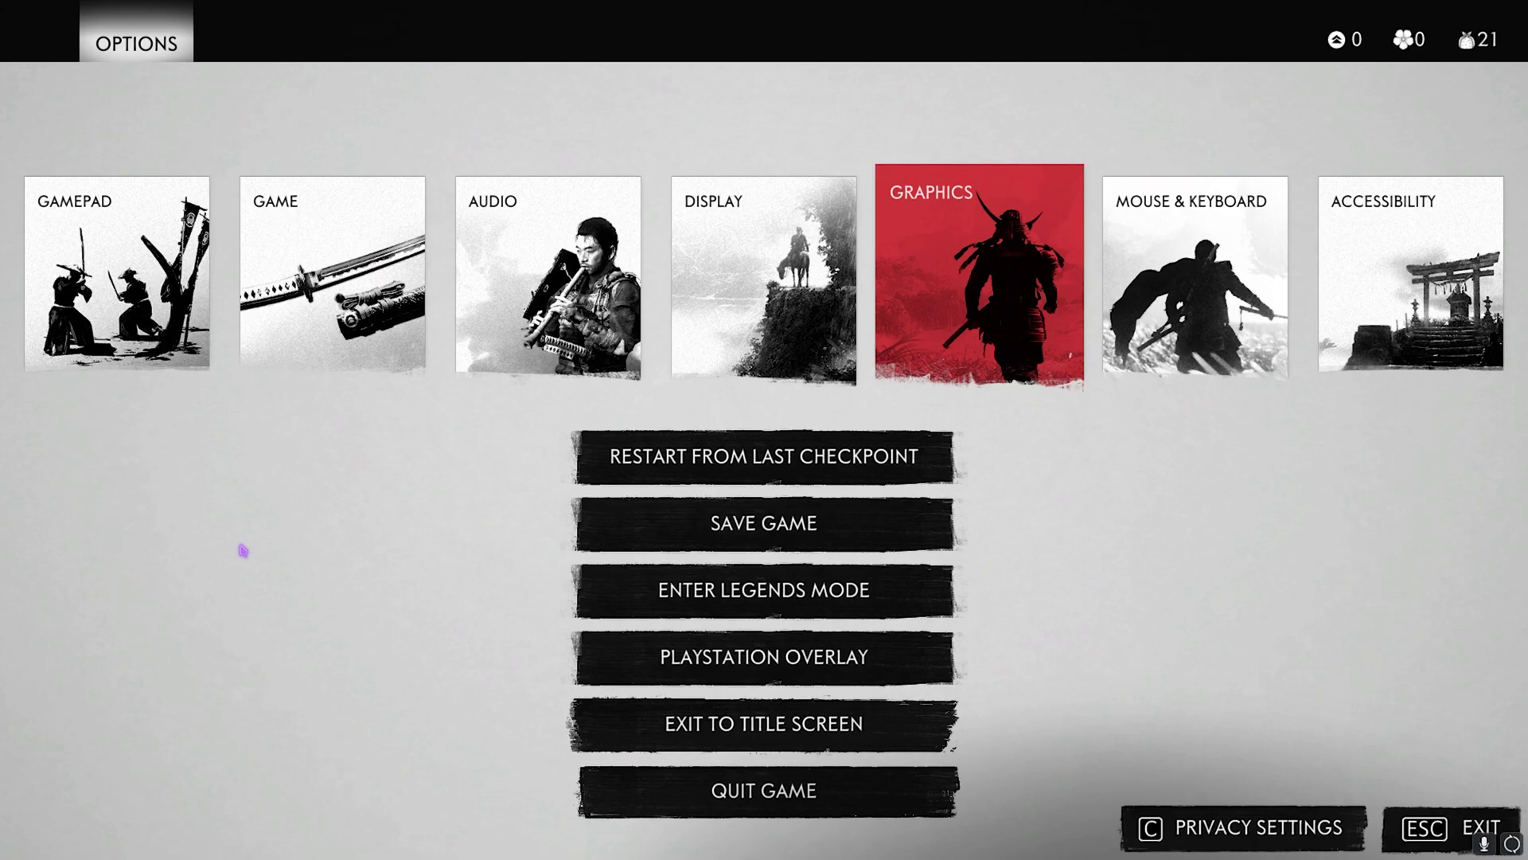
pyautogui.click(693, 307)
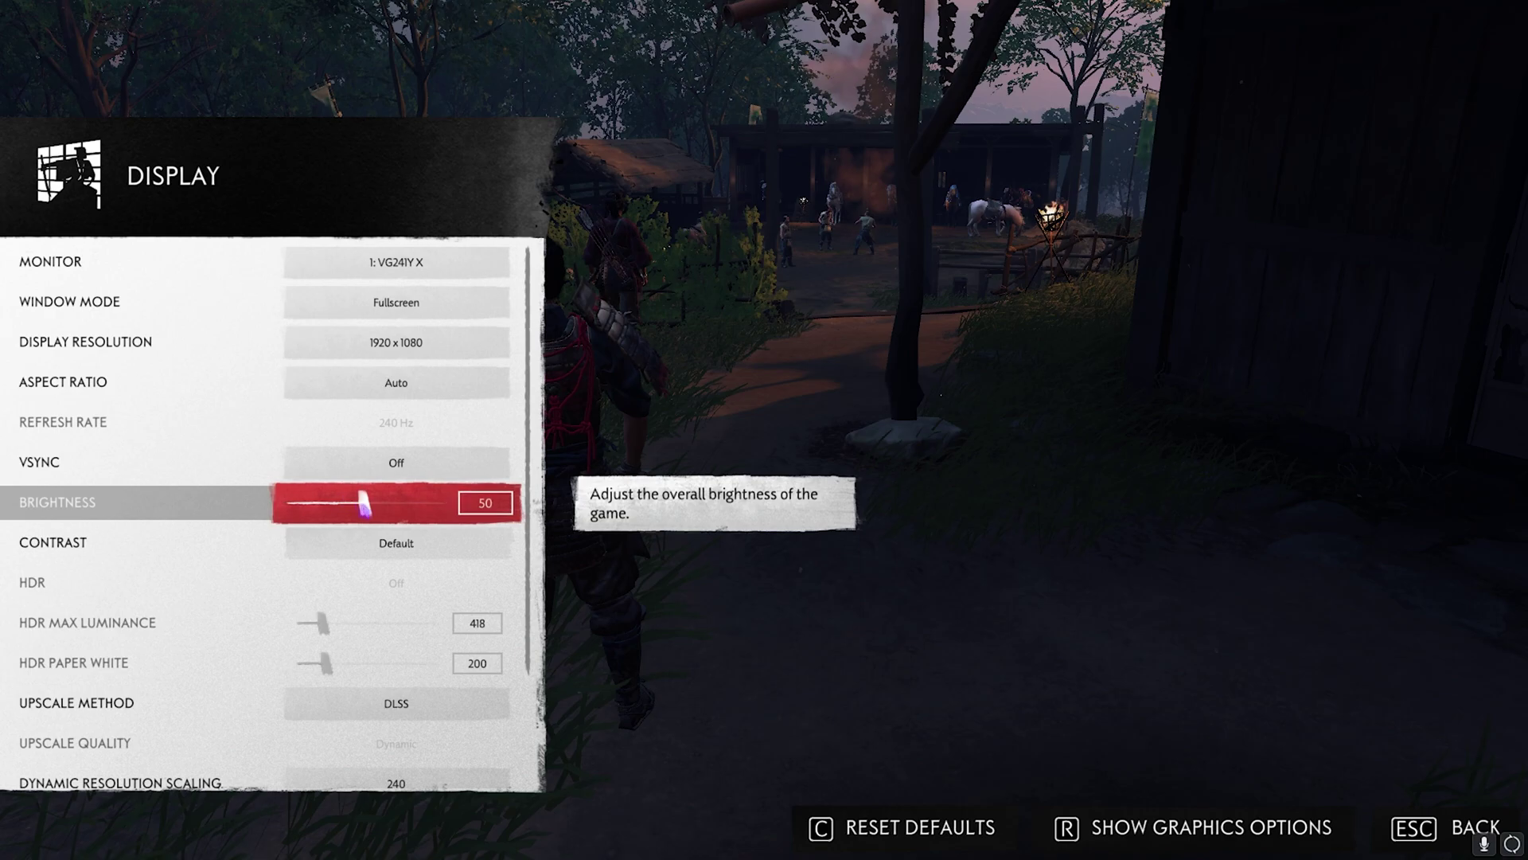
pyautogui.scroll(-2, 352, 538)
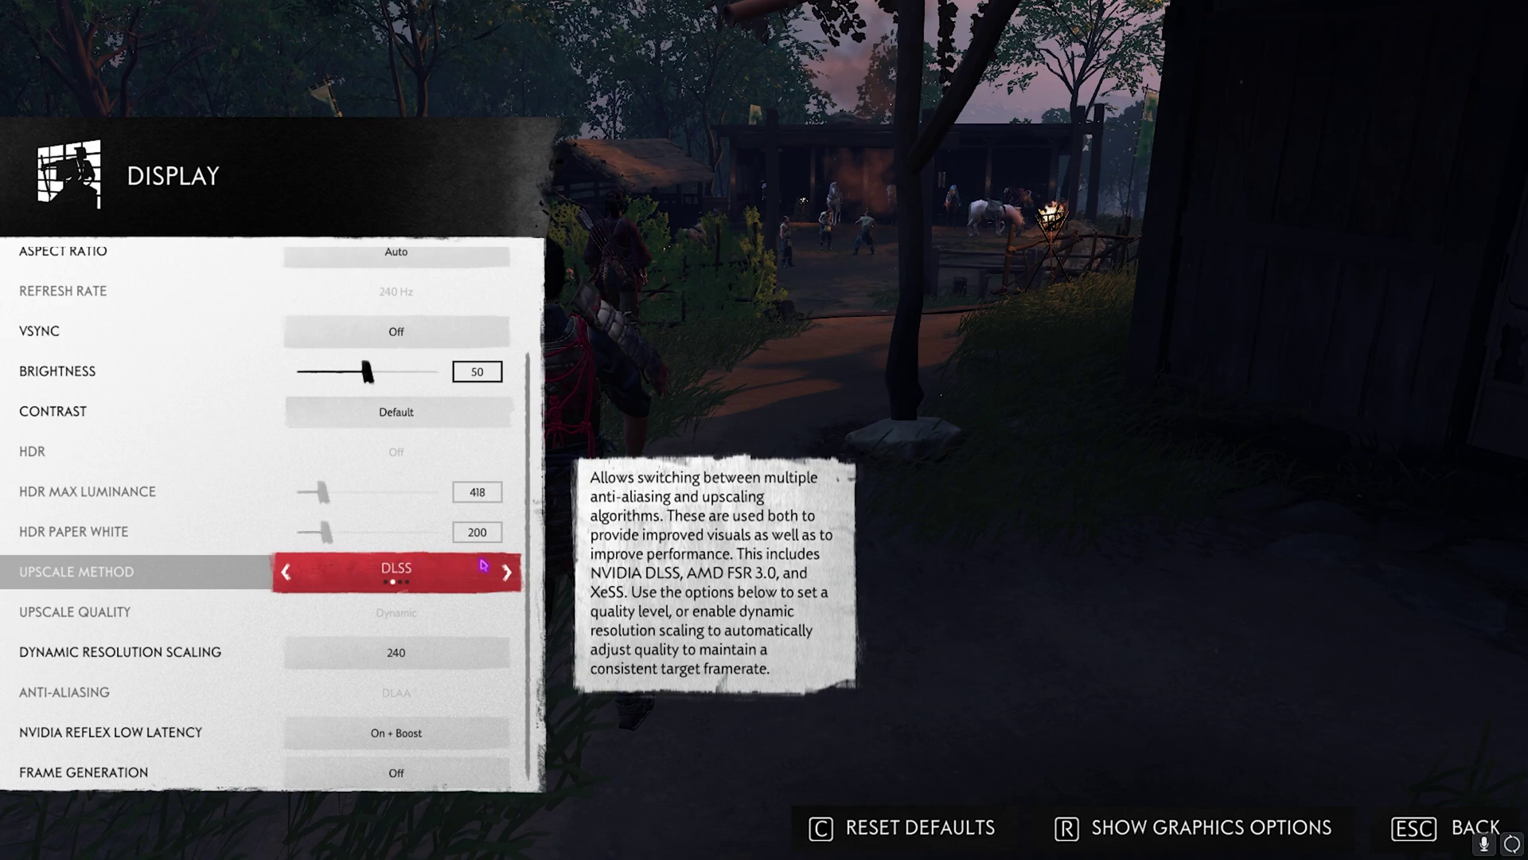
pyautogui.click(509, 578)
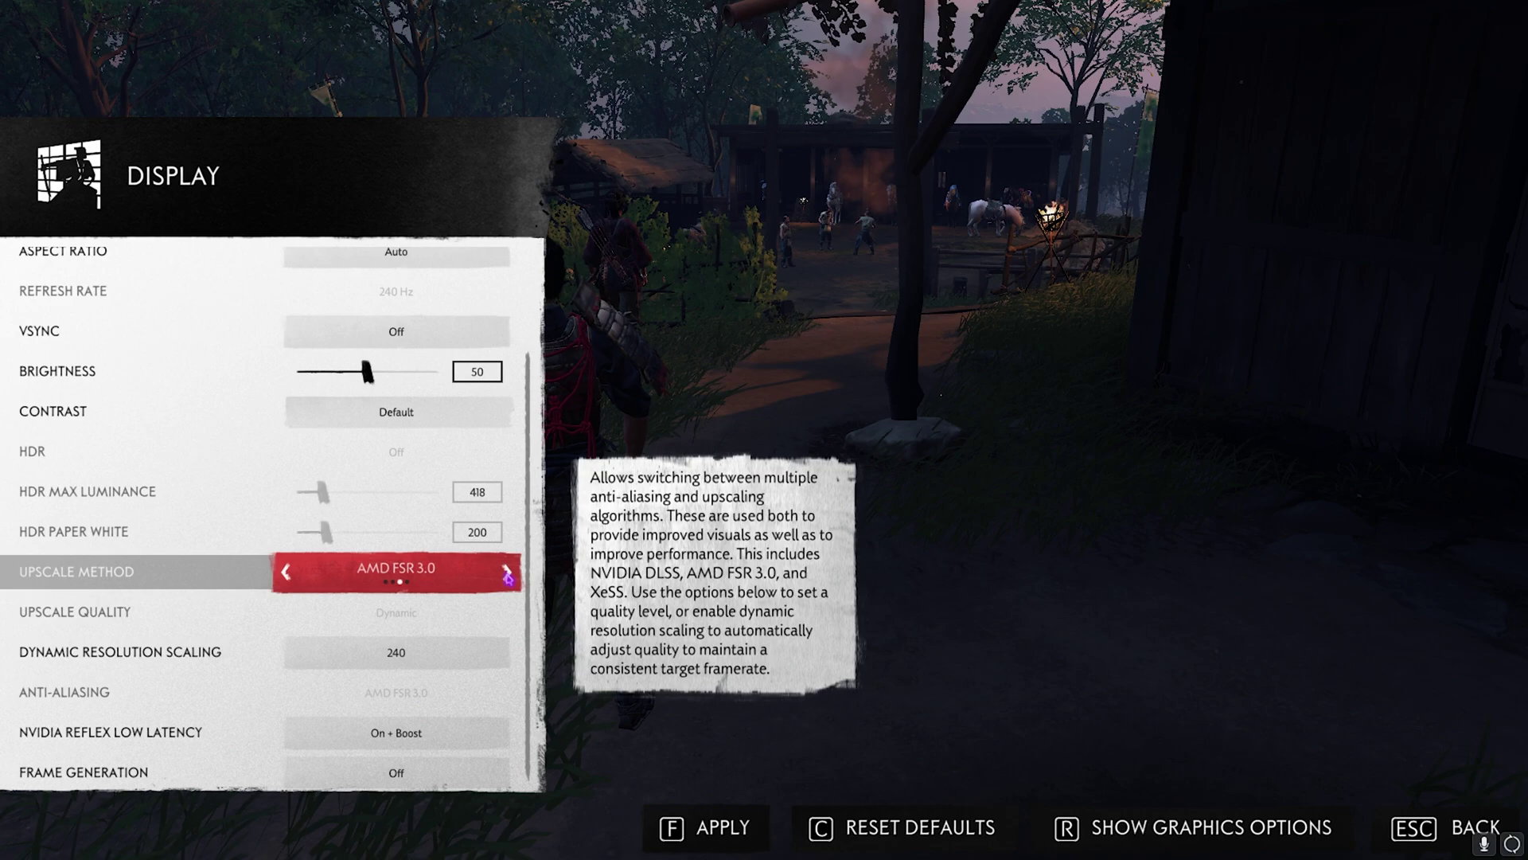
pyautogui.click(288, 575)
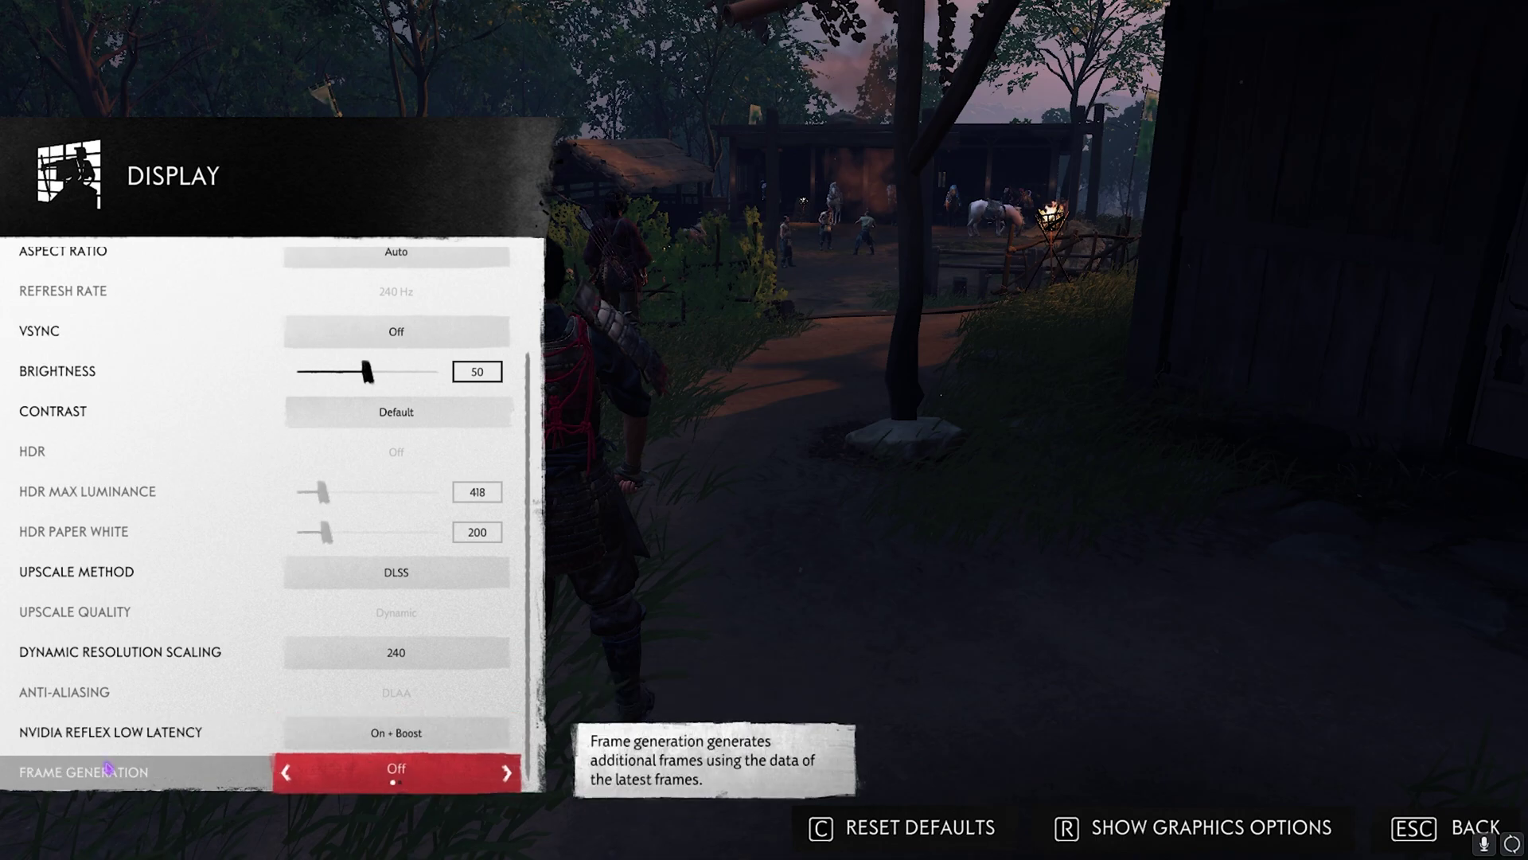
pyautogui.press('Escape')
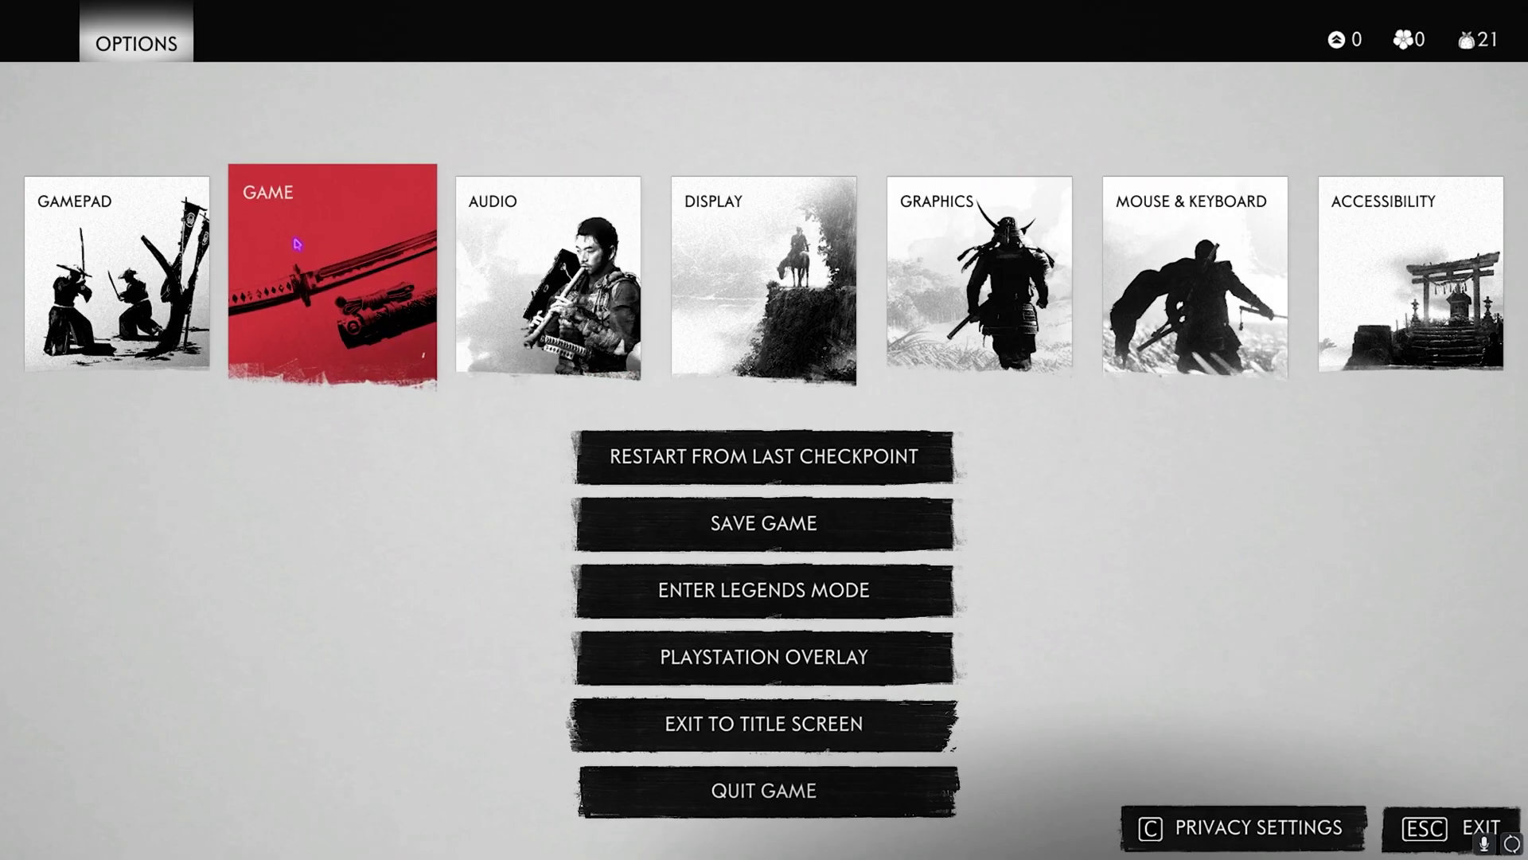
pyautogui.click(297, 244)
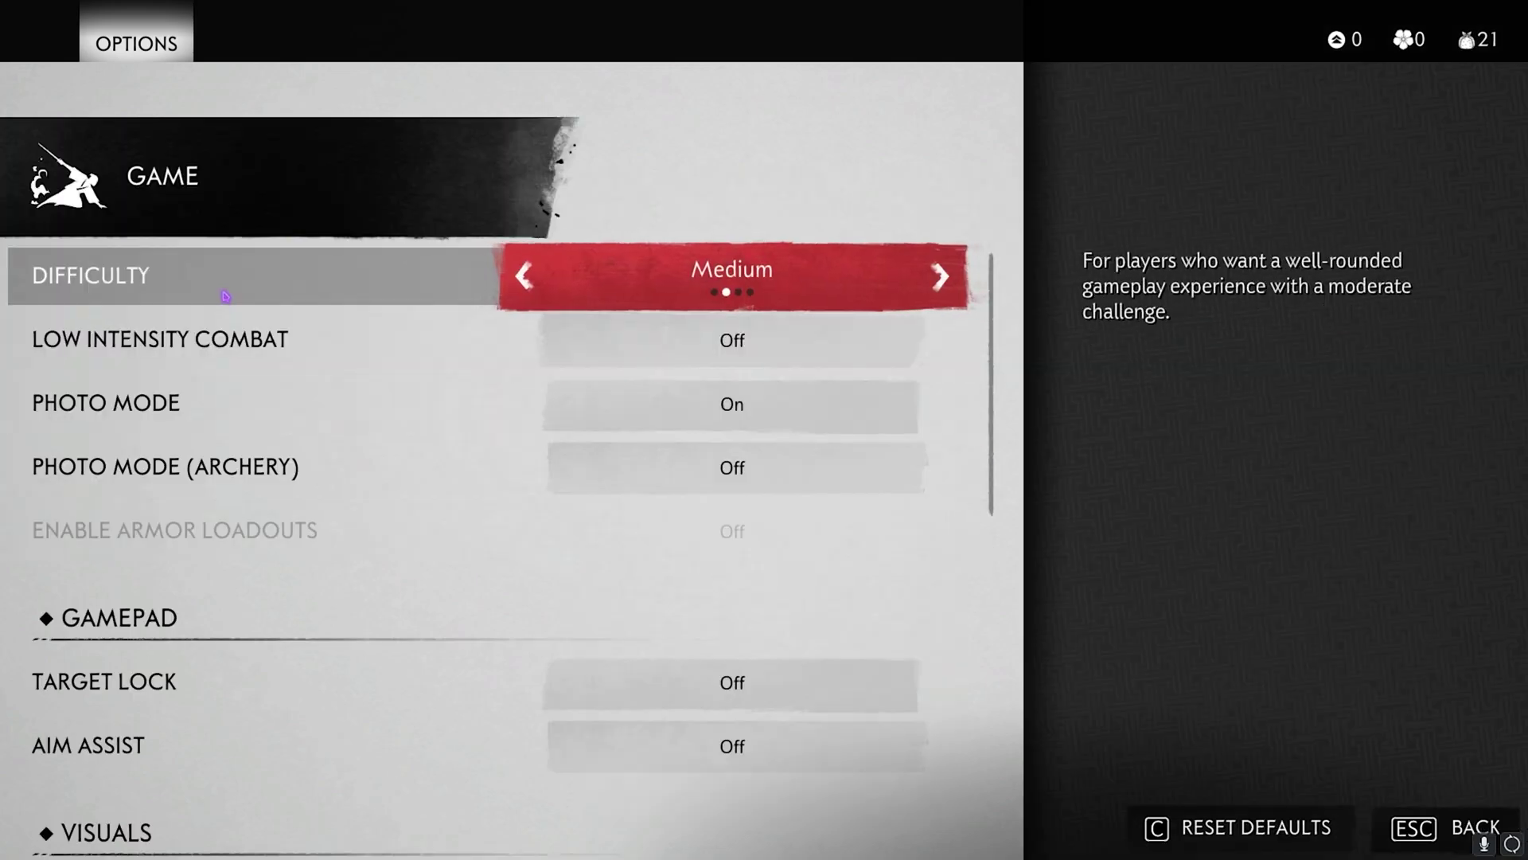
pyautogui.scroll(-1, 256, 618)
pyautogui.scroll(-4, 240, 617)
pyautogui.scroll(-4, 253, 643)
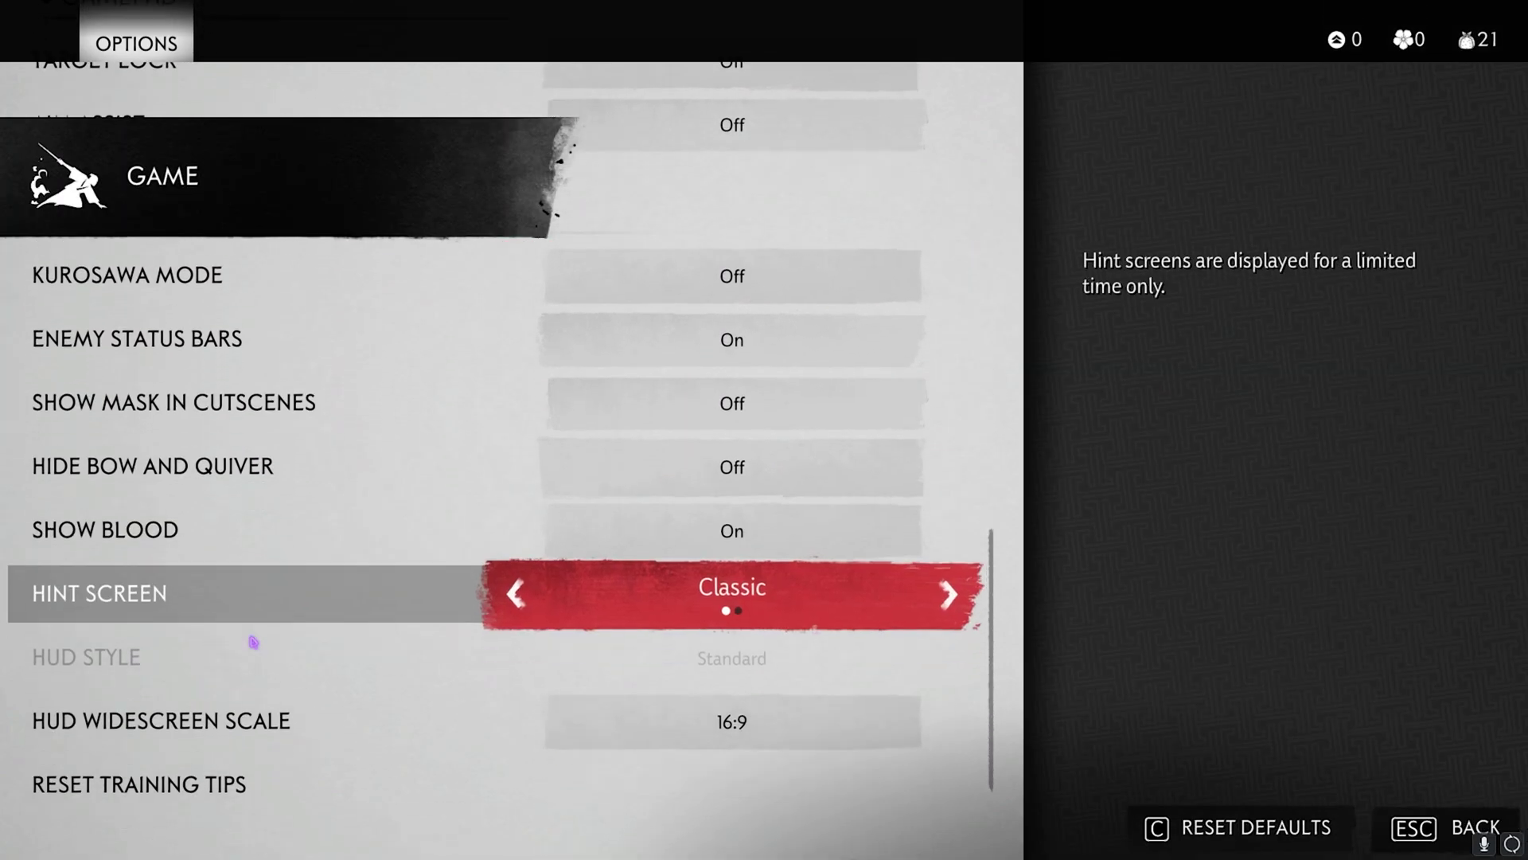
pyautogui.scroll(-2, 254, 642)
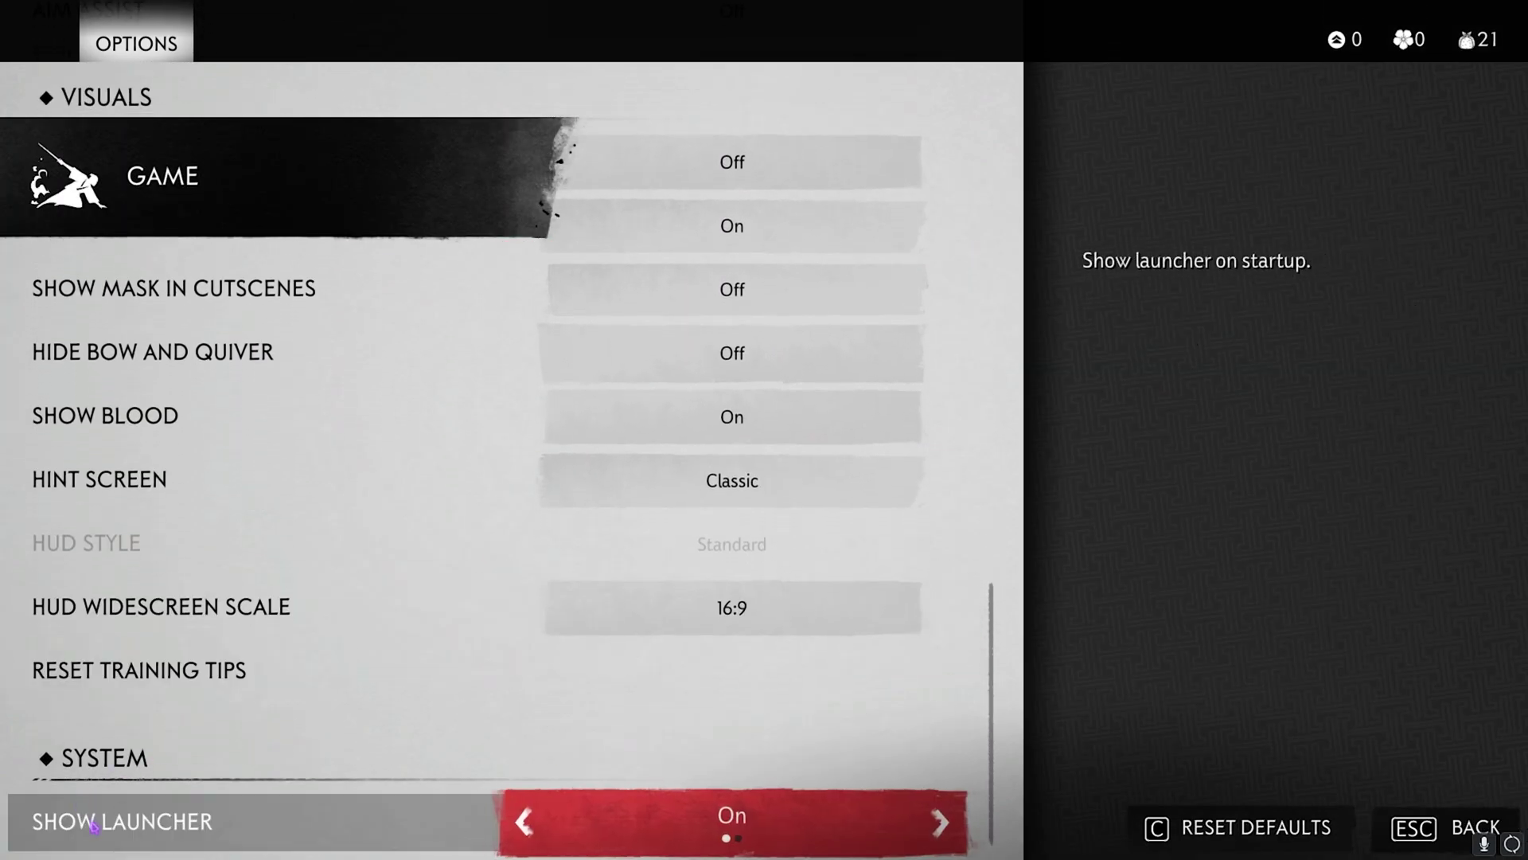
pyautogui.press('Escape')
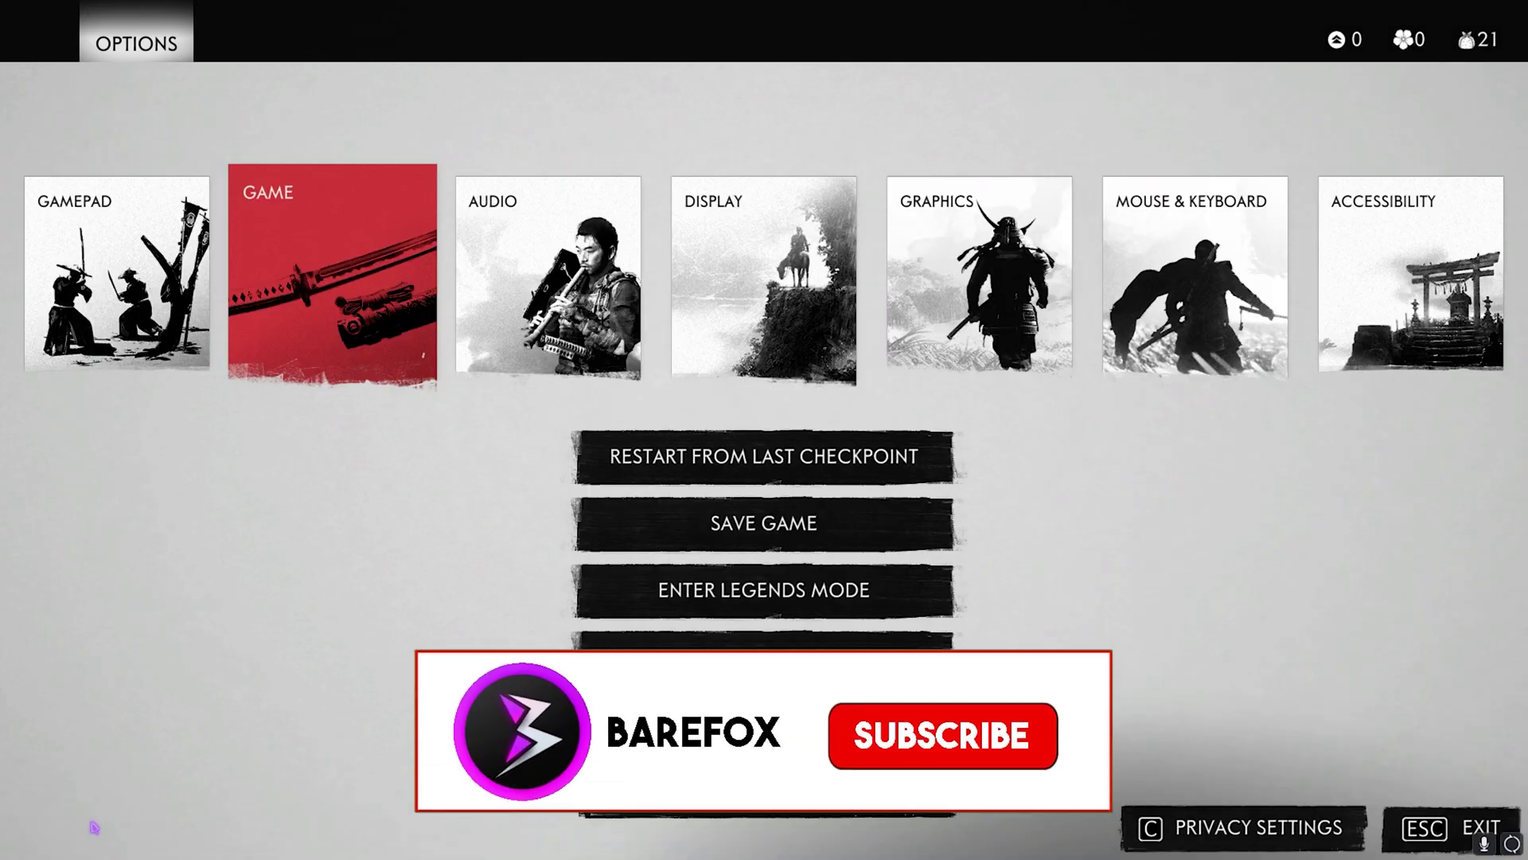
pyautogui.press('Escape')
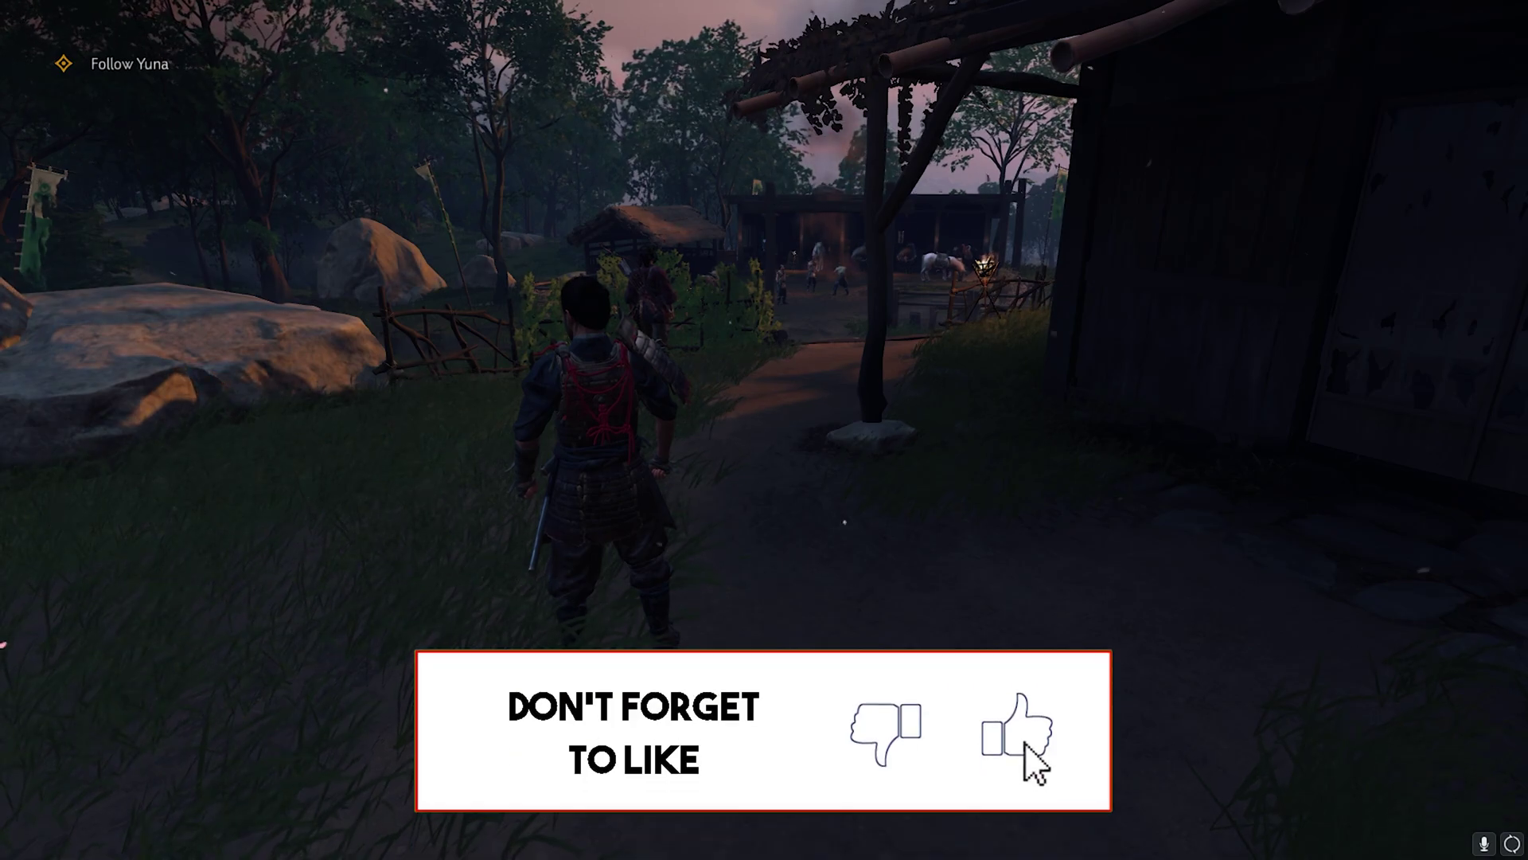
pyautogui.press('Escape')
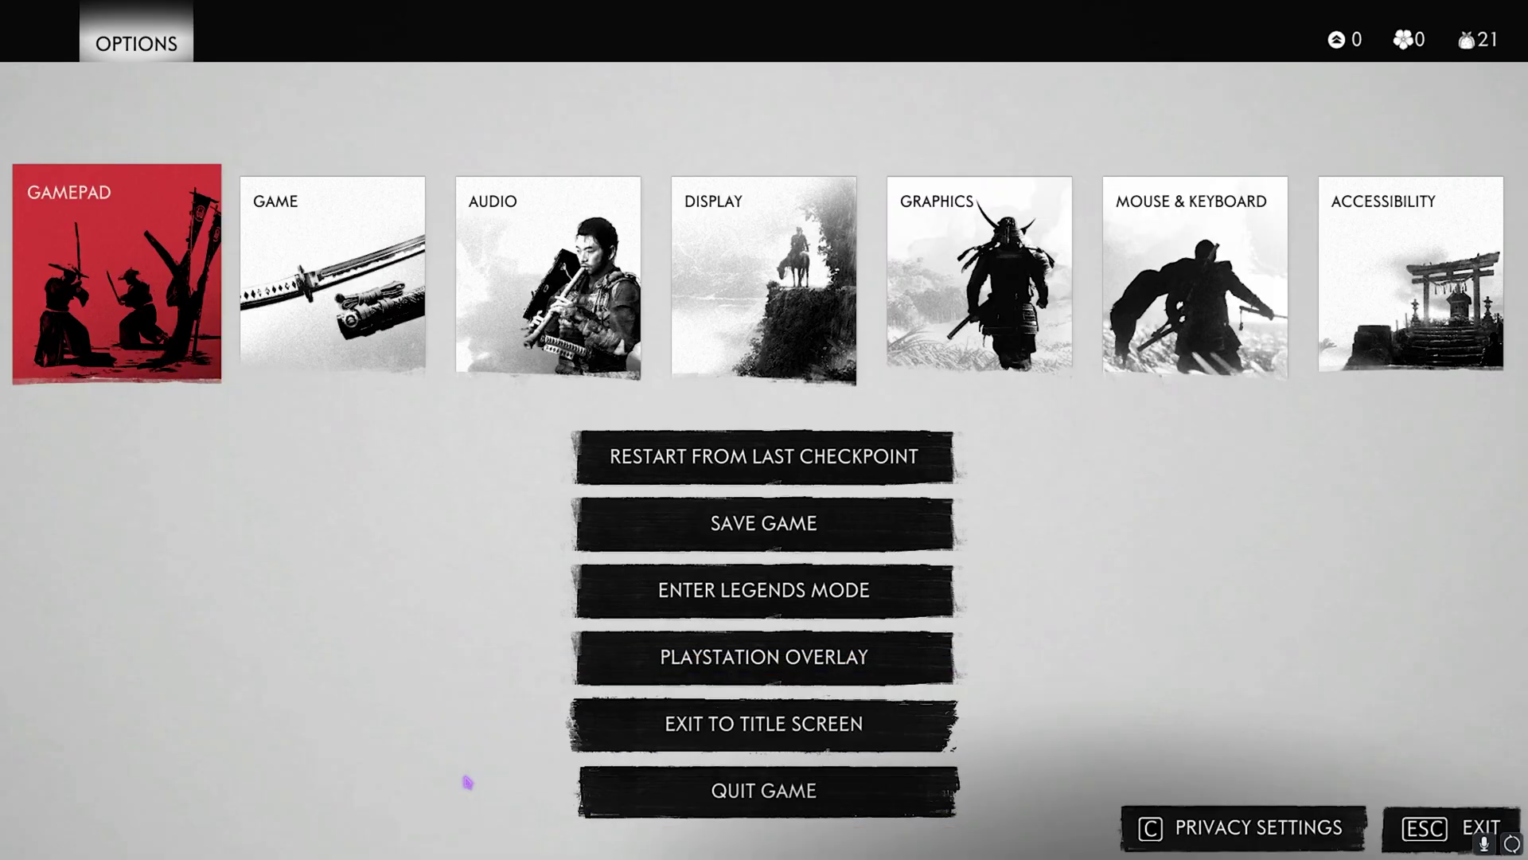